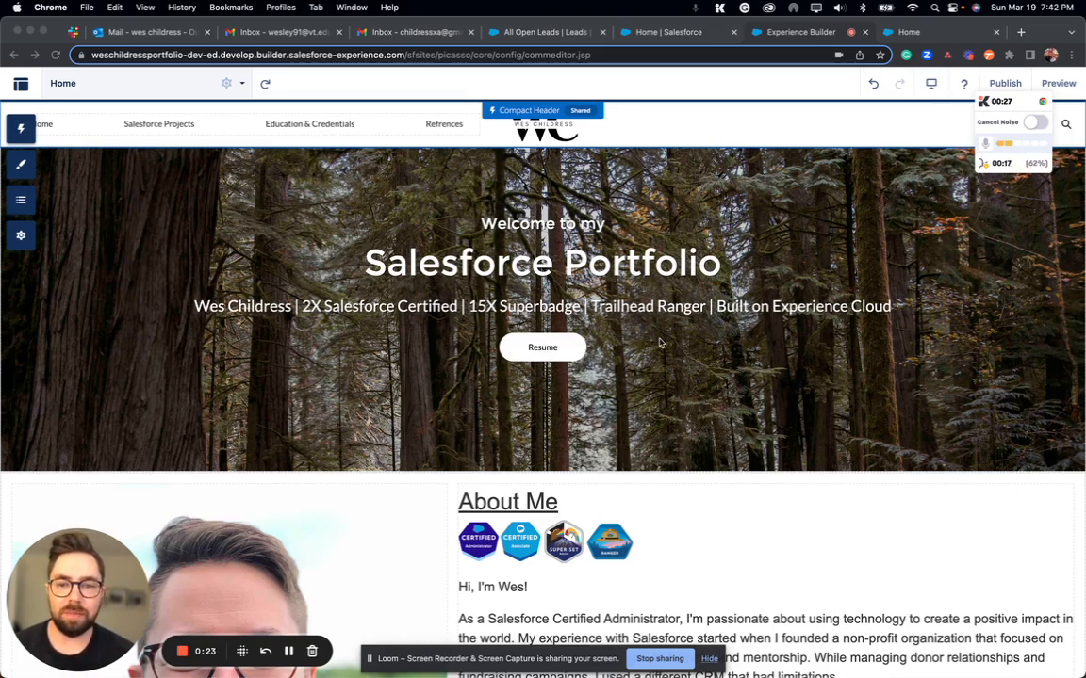
# Open the Hero banner's component settings and close them without changes.
pyautogui.click(709, 357)
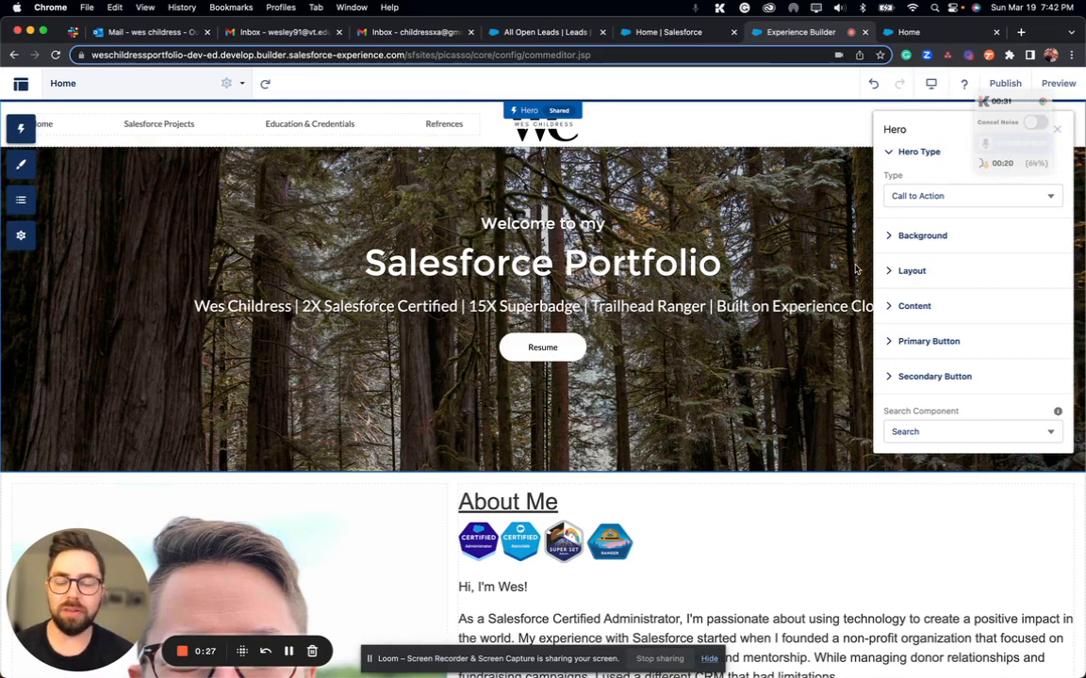
pyautogui.click(1057, 131)
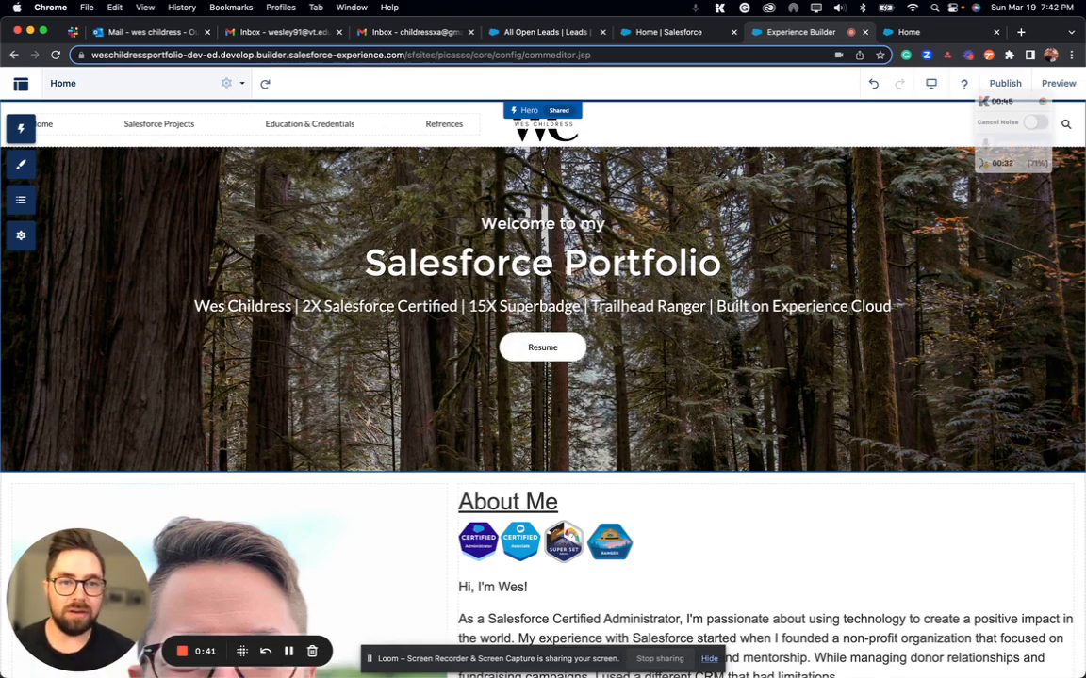
# Open the resume from the live portfolio site and look through the PDF and its list of connected apps.
pyautogui.click(911, 32)
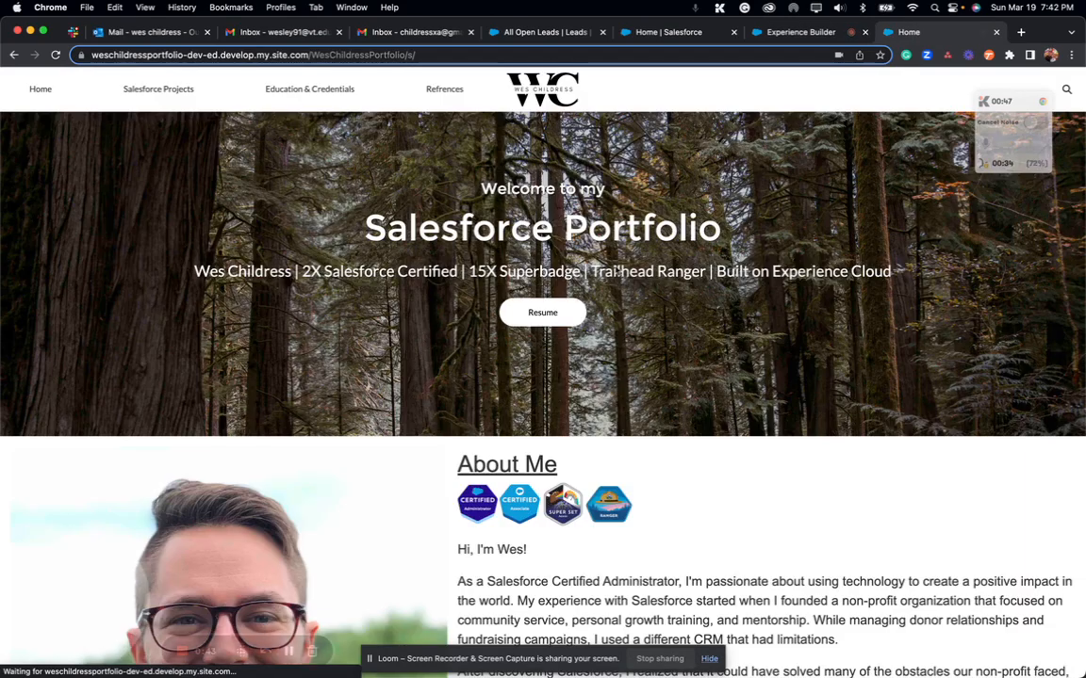
pyautogui.click(553, 315)
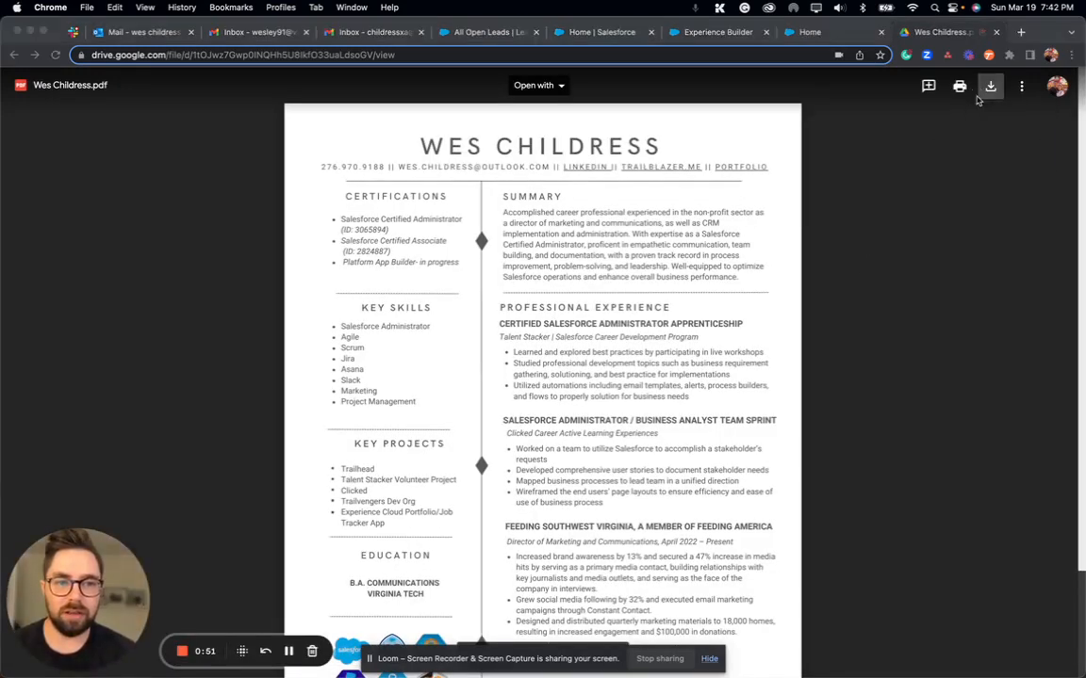
pyautogui.scroll(-3, 746, 337)
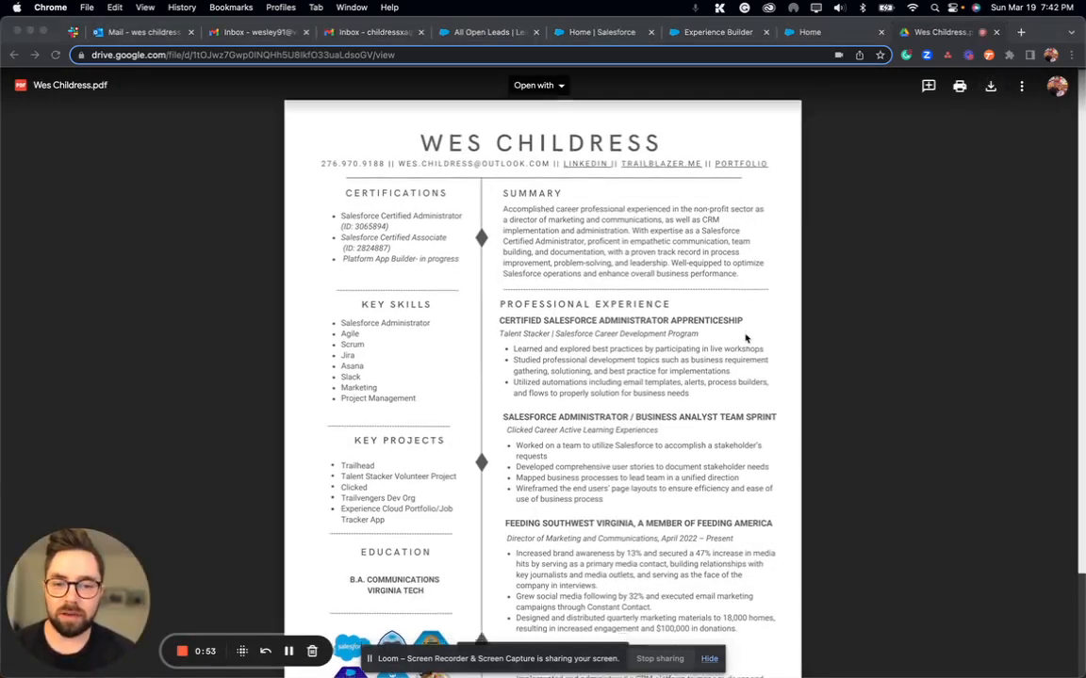
pyautogui.scroll(3, 745, 337)
pyautogui.scroll(-2, 746, 338)
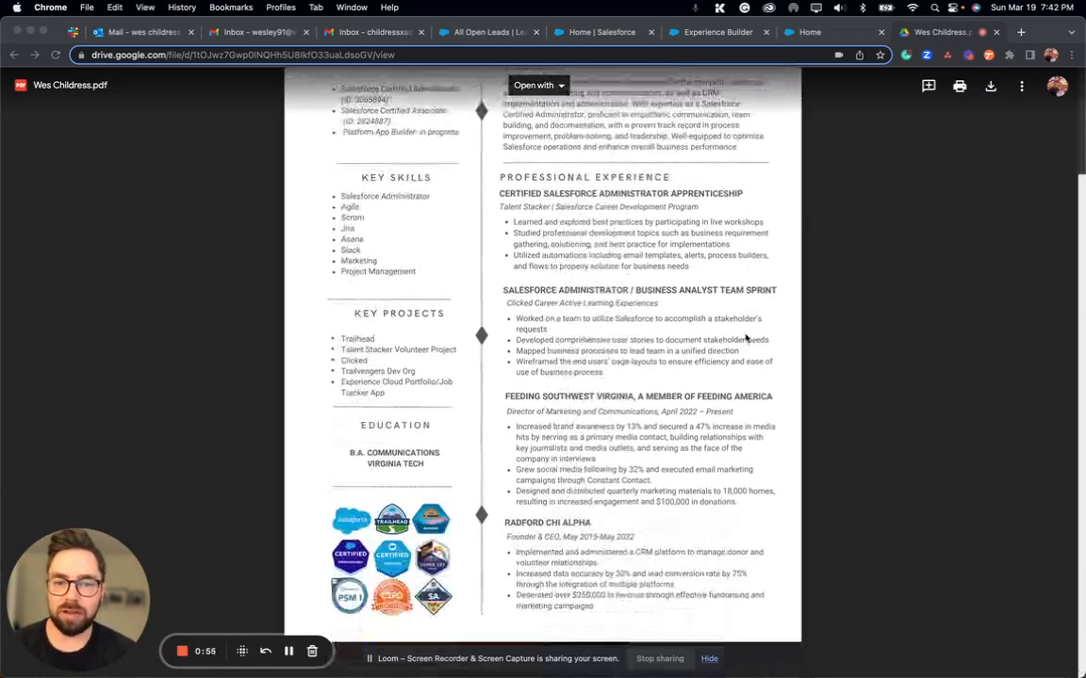
pyautogui.scroll(3, 746, 337)
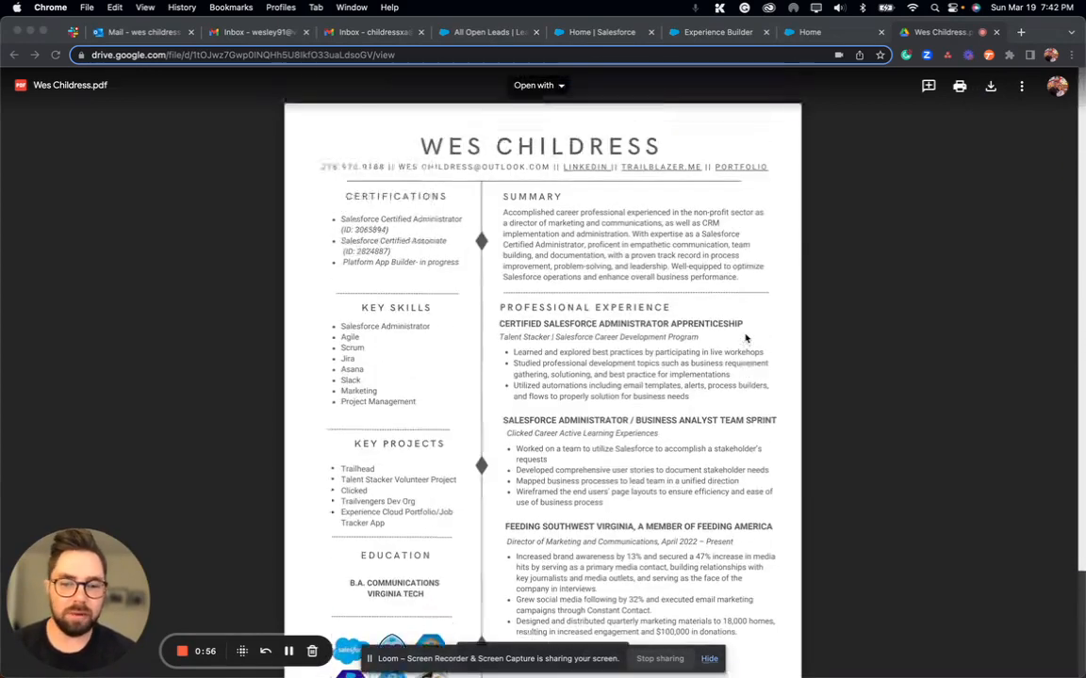
pyautogui.click(535, 85)
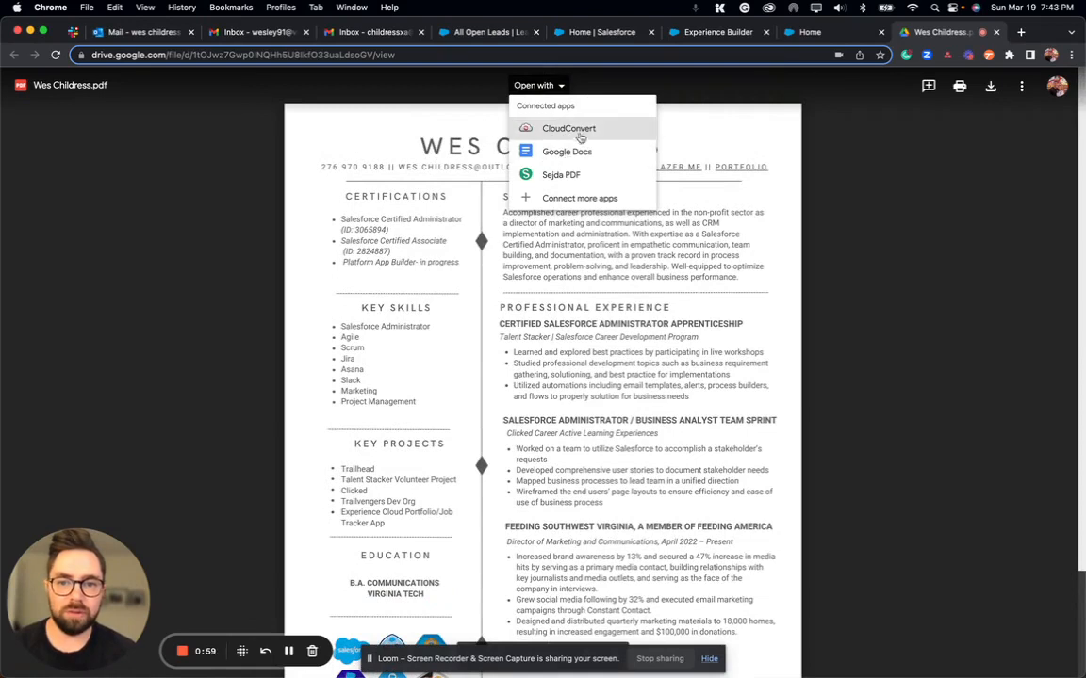
pyautogui.click(829, 242)
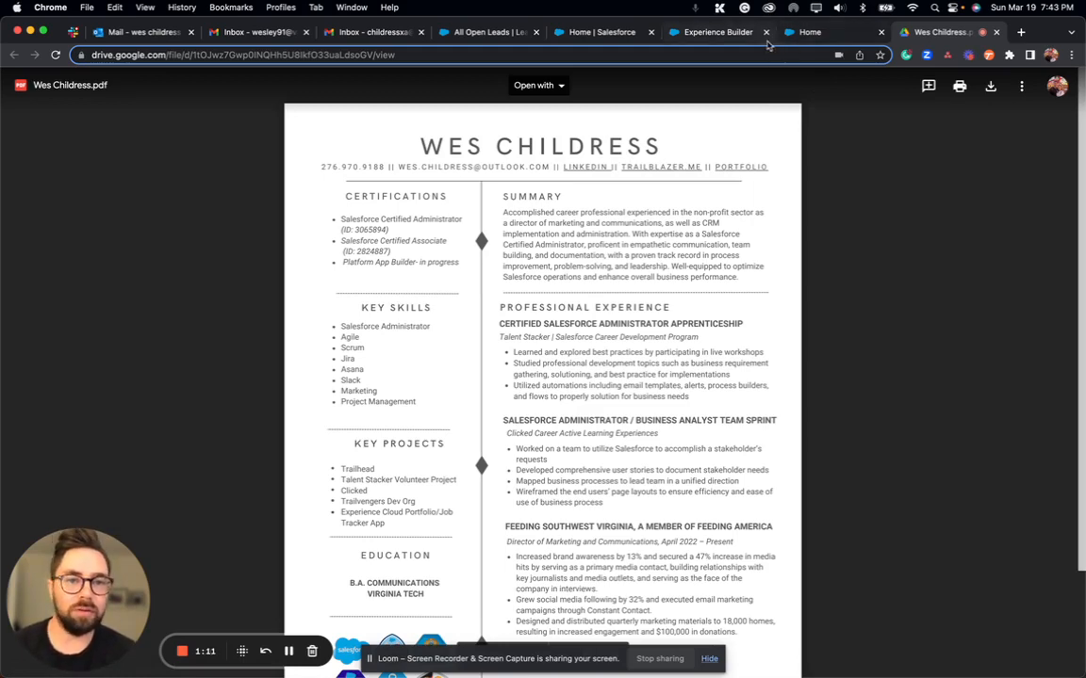
# Return to the site in Experience Builder and review the home page's hero, About Me section and navigation tiles.
pyautogui.click(714, 32)
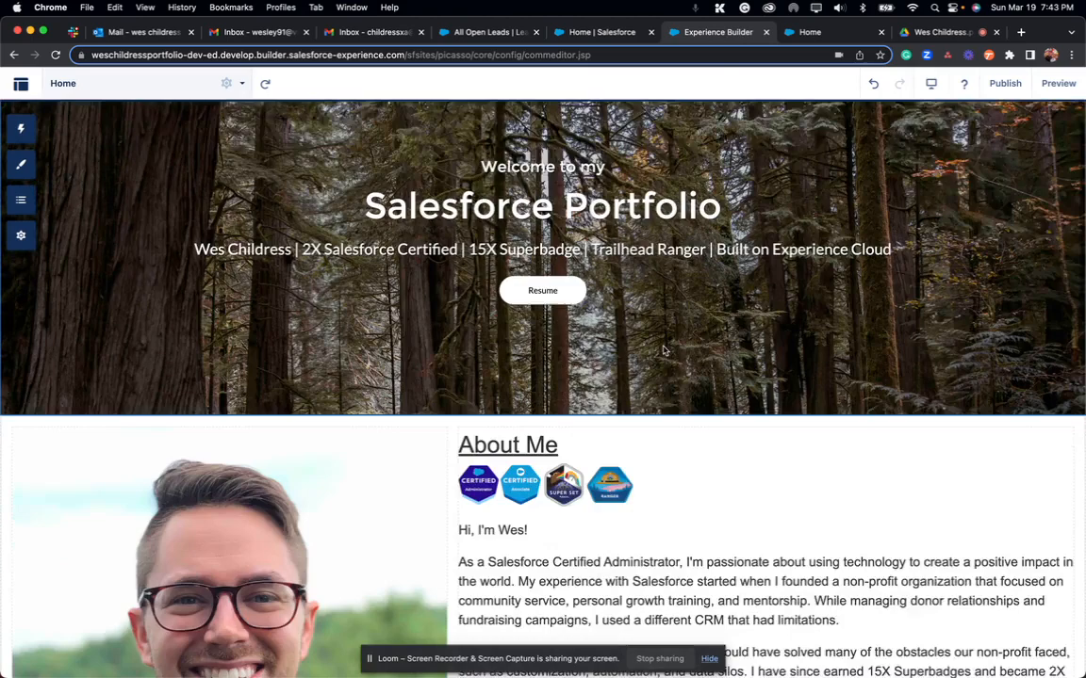
pyautogui.scroll(-3, 661, 349)
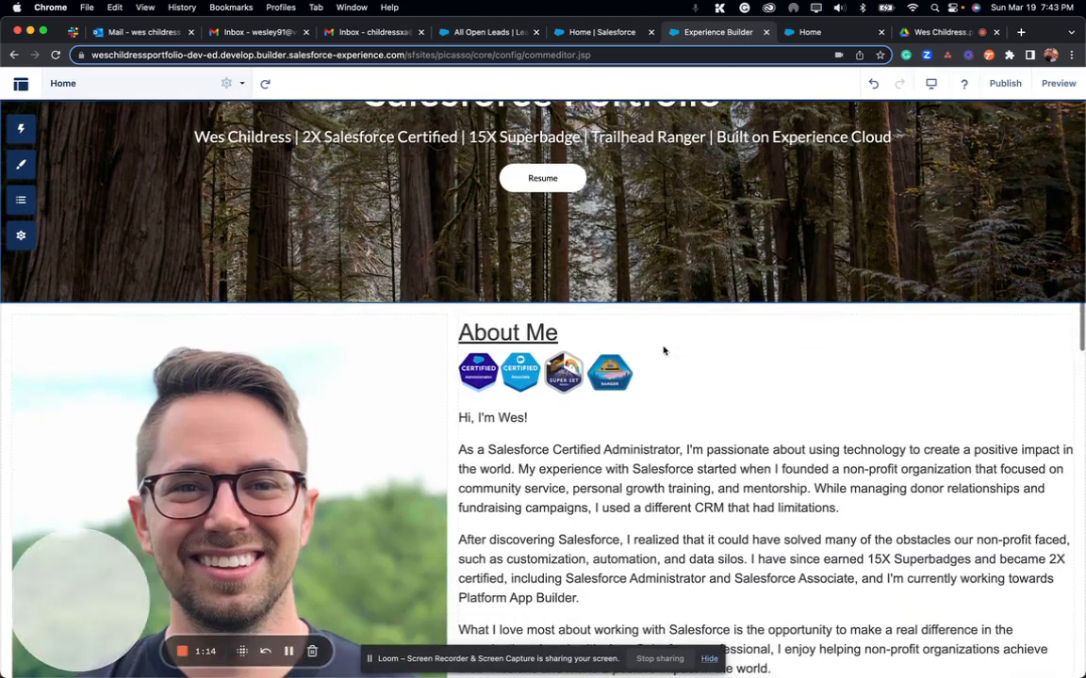
pyautogui.click(663, 347)
pyautogui.scroll(-2, 663, 396)
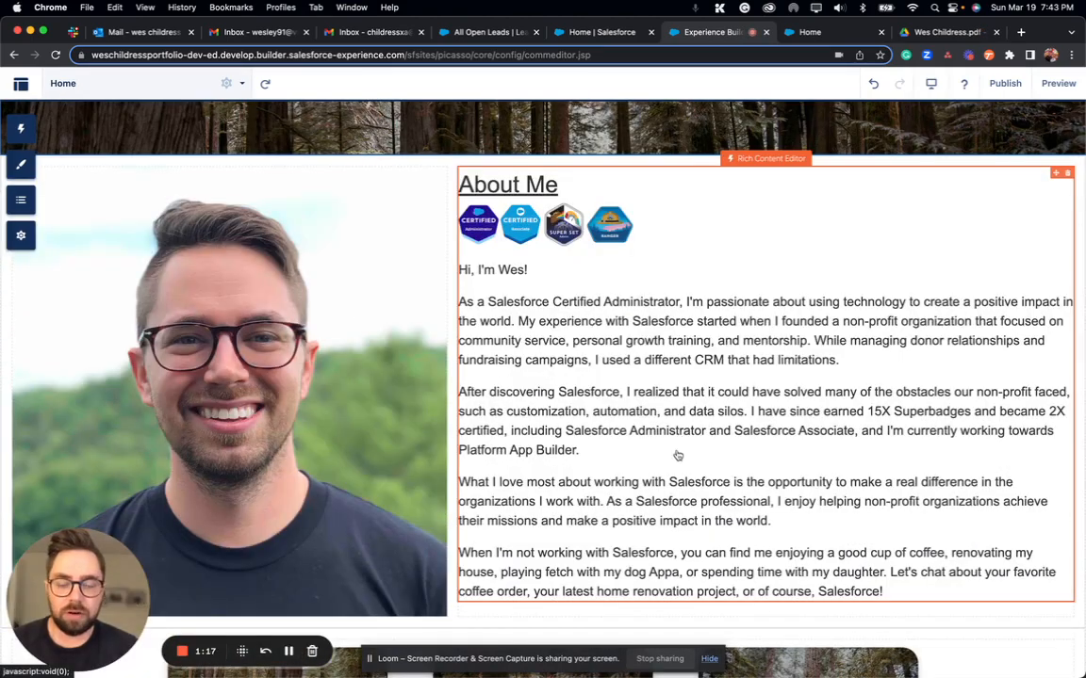
pyautogui.click(399, 437)
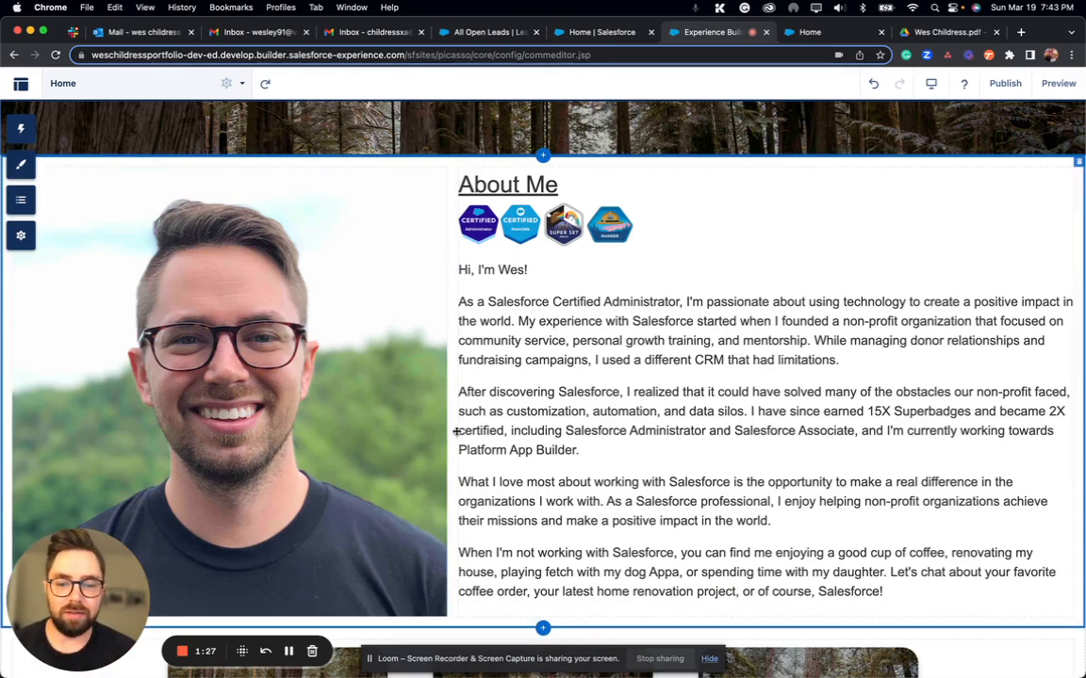
pyautogui.scroll(-2, 456, 430)
pyautogui.scroll(-2, 456, 431)
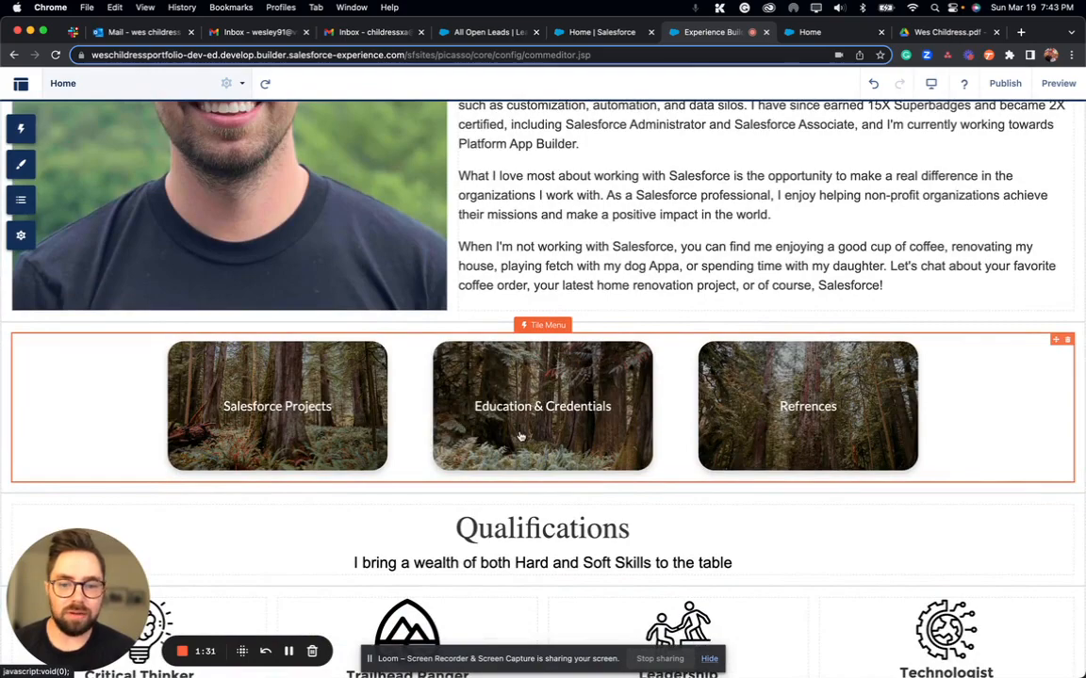
pyautogui.scroll(5, 520, 437)
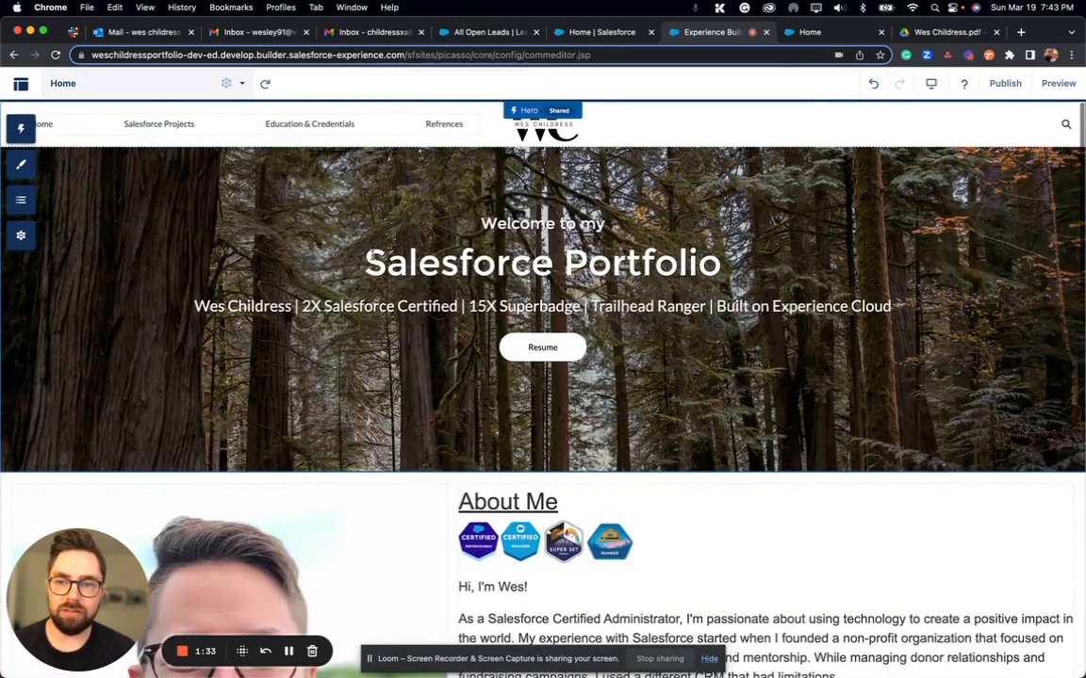
pyautogui.scroll(-10, 388, 145)
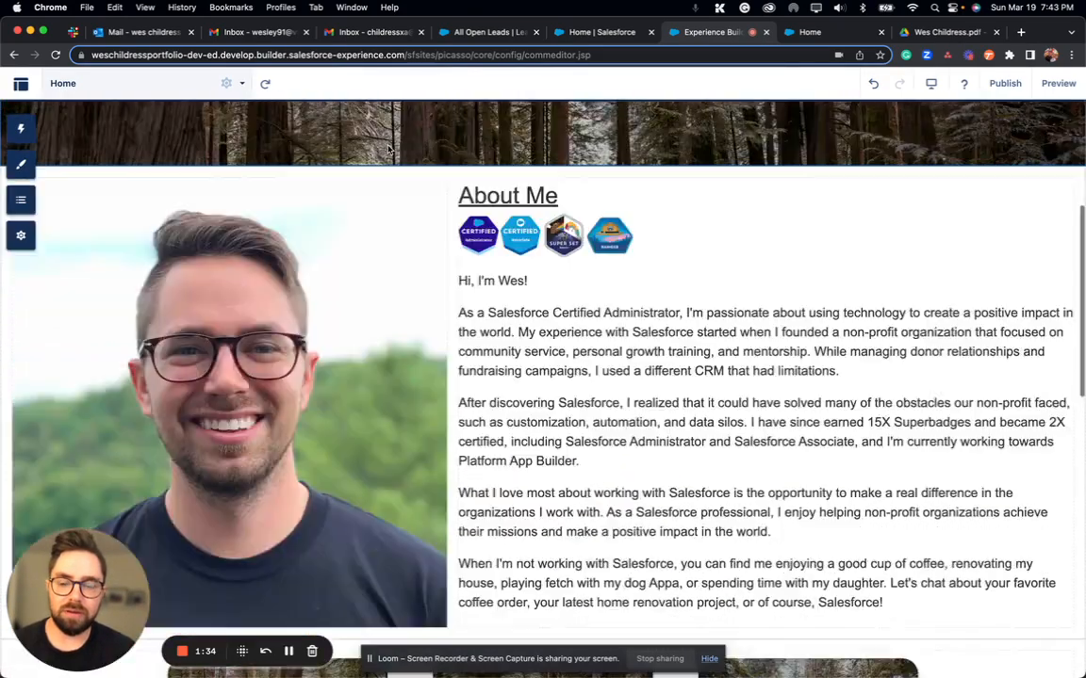
pyautogui.scroll(-2, 391, 170)
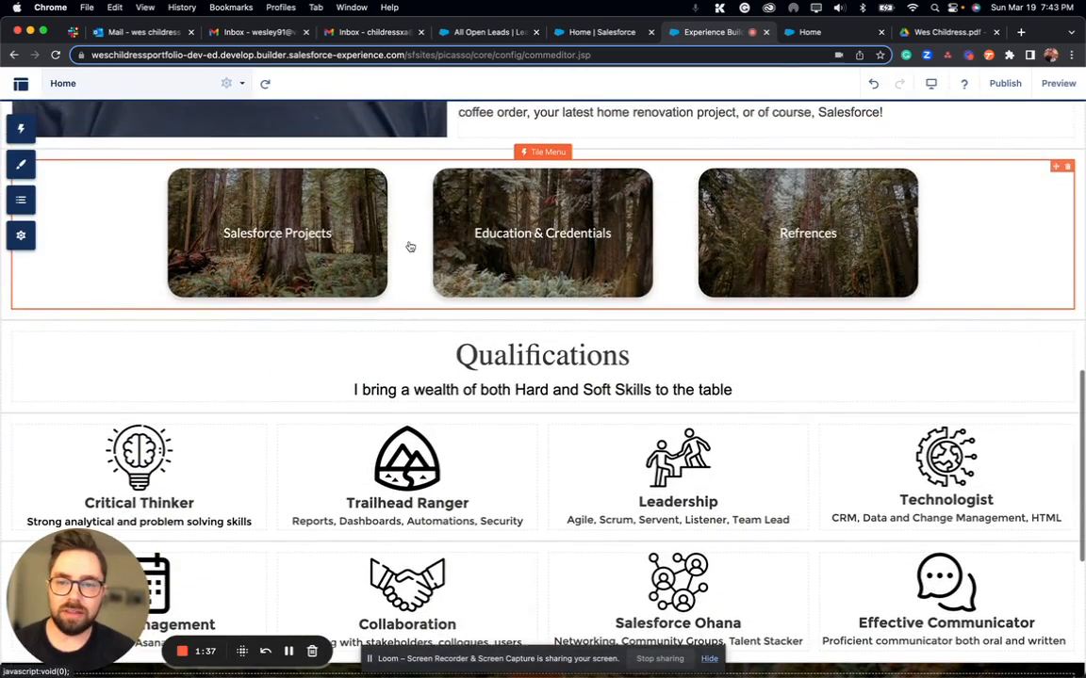
# Open the Tile Menu component's settings, compare its tiles with the rest of the home page, and close the settings.
pyautogui.click(410, 247)
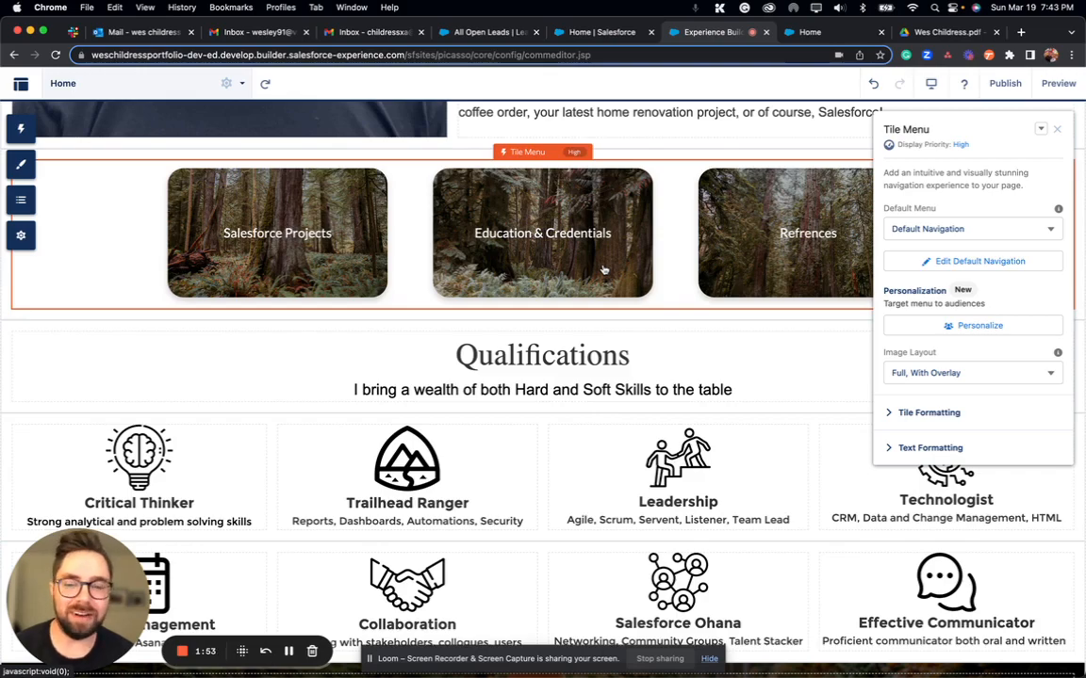
pyautogui.scroll(10, 604, 270)
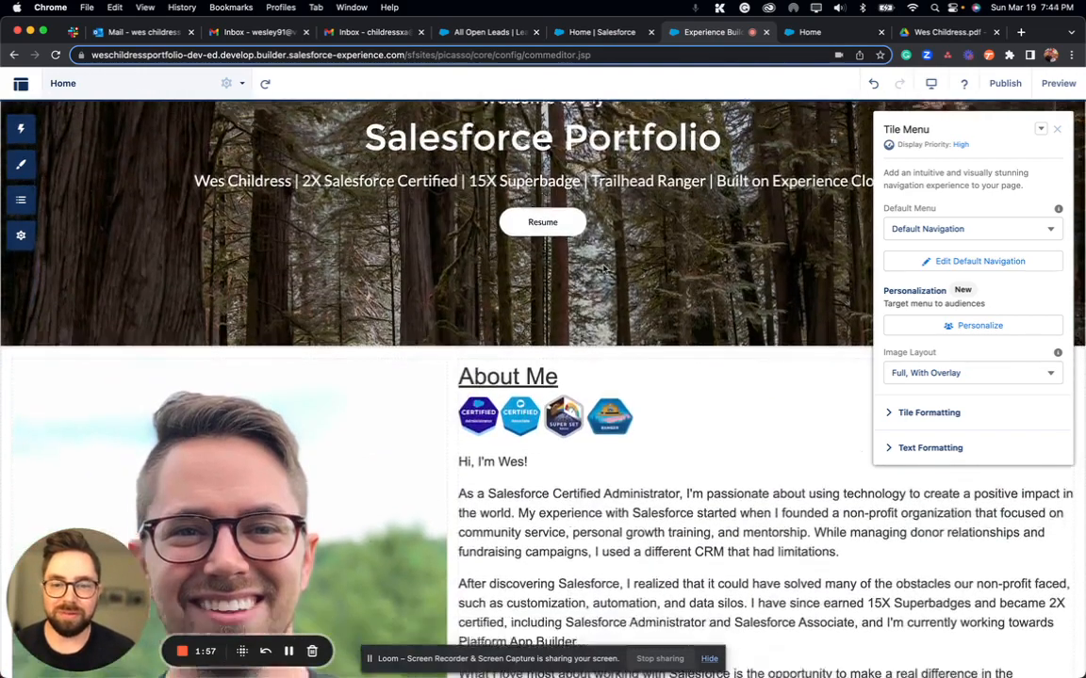
pyautogui.scroll(-10, 603, 269)
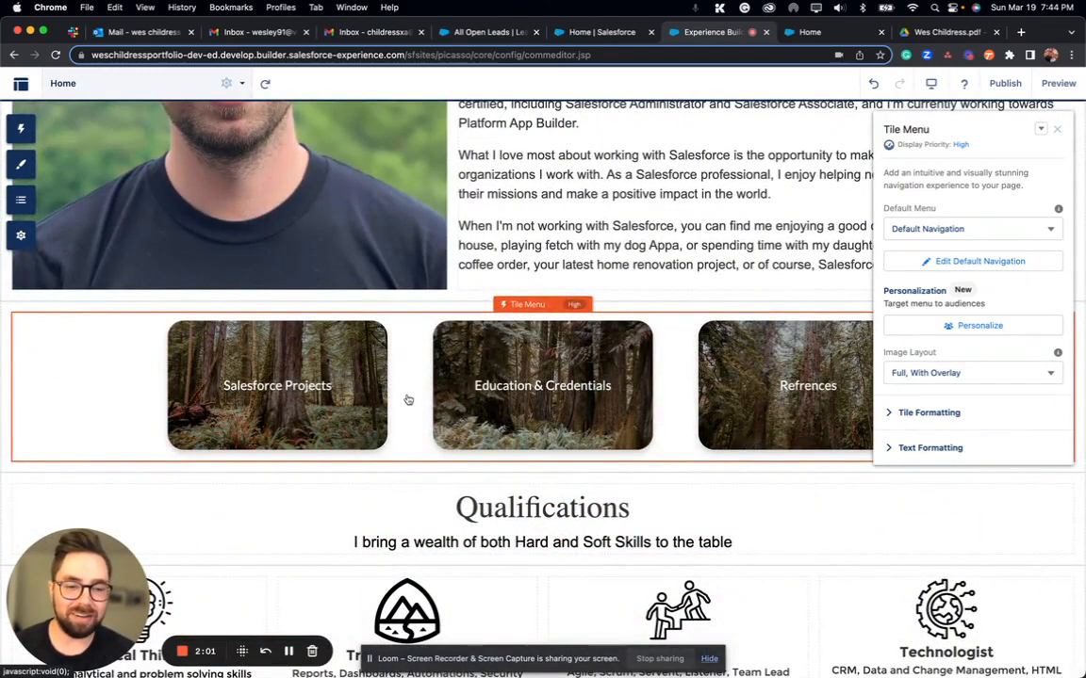
pyautogui.scroll(-1, 564, 367)
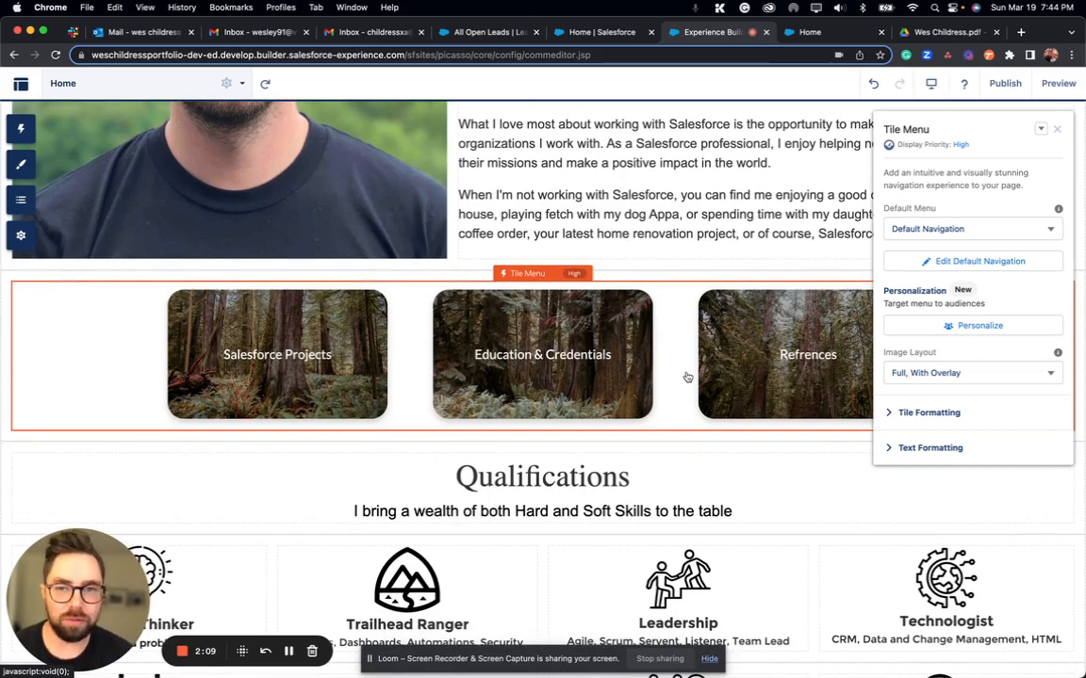
pyautogui.scroll(-5, 687, 377)
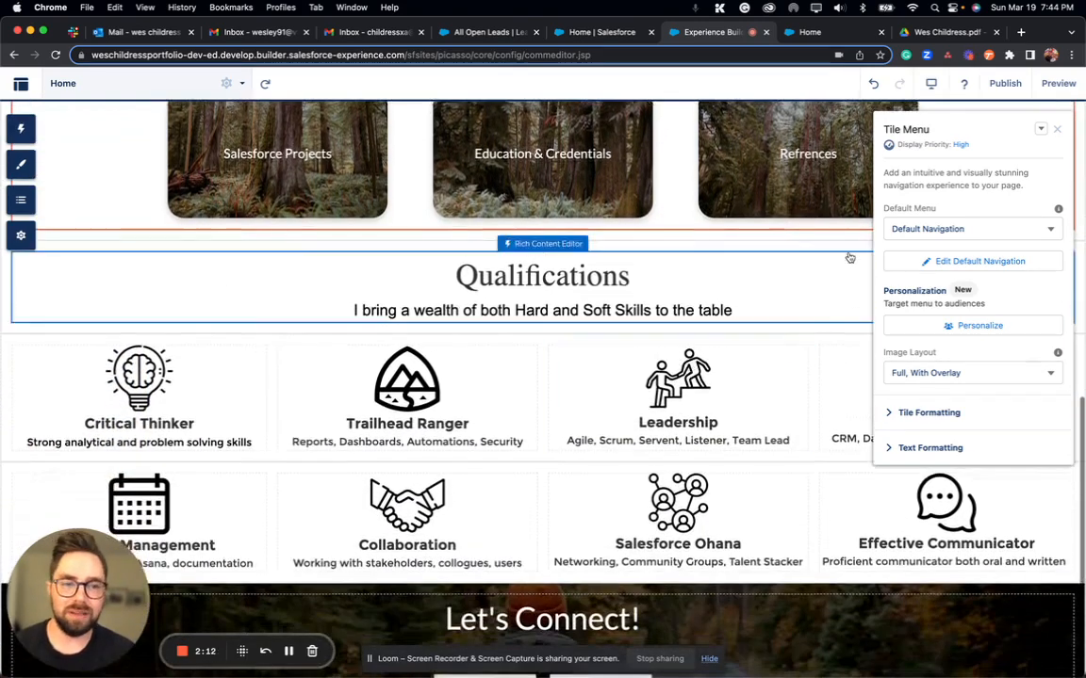
pyautogui.click(1056, 129)
# Review the Qualifications section and open the custom markup of the Let's Connect contact form.
pyautogui.scroll(-2, 889, 215)
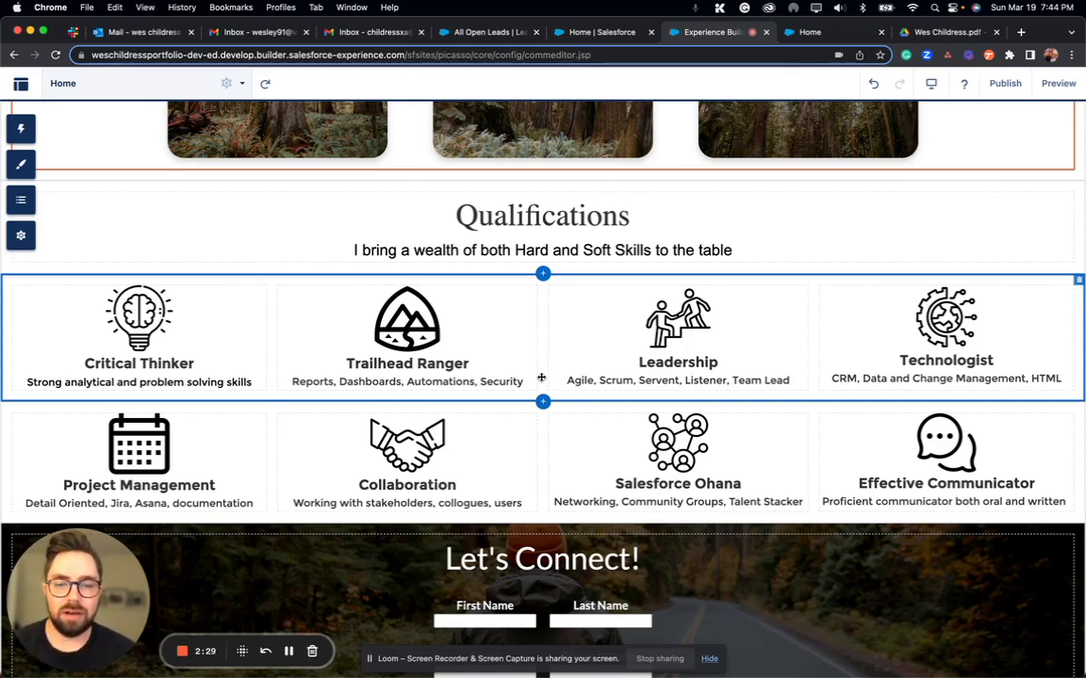
pyautogui.scroll(-2, 541, 377)
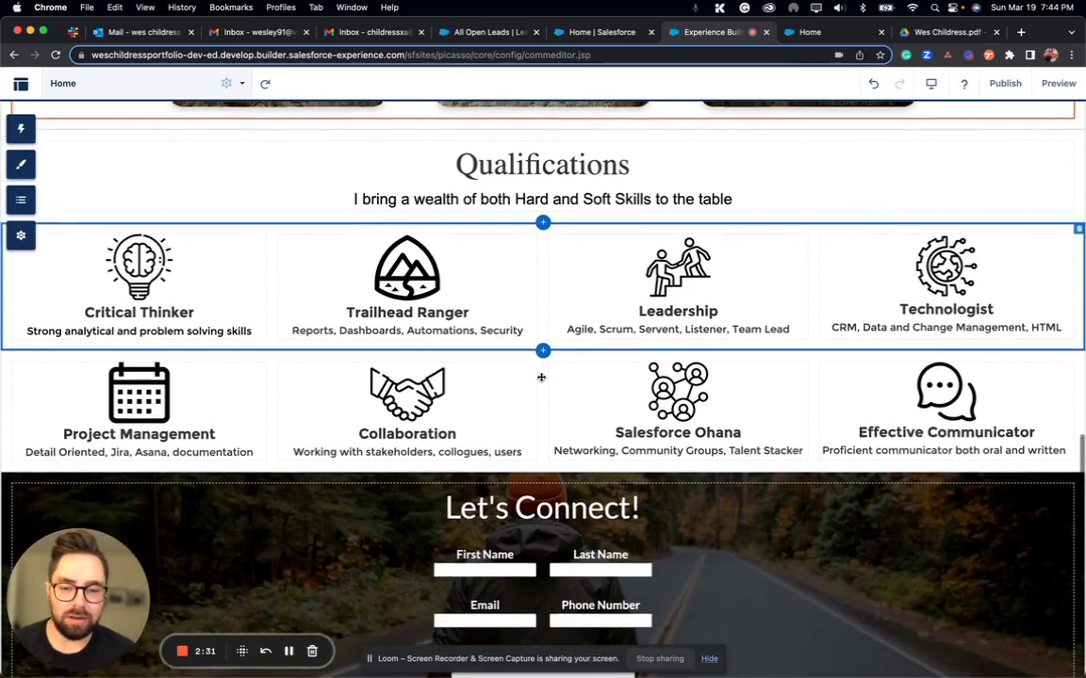
pyautogui.scroll(-4, 541, 377)
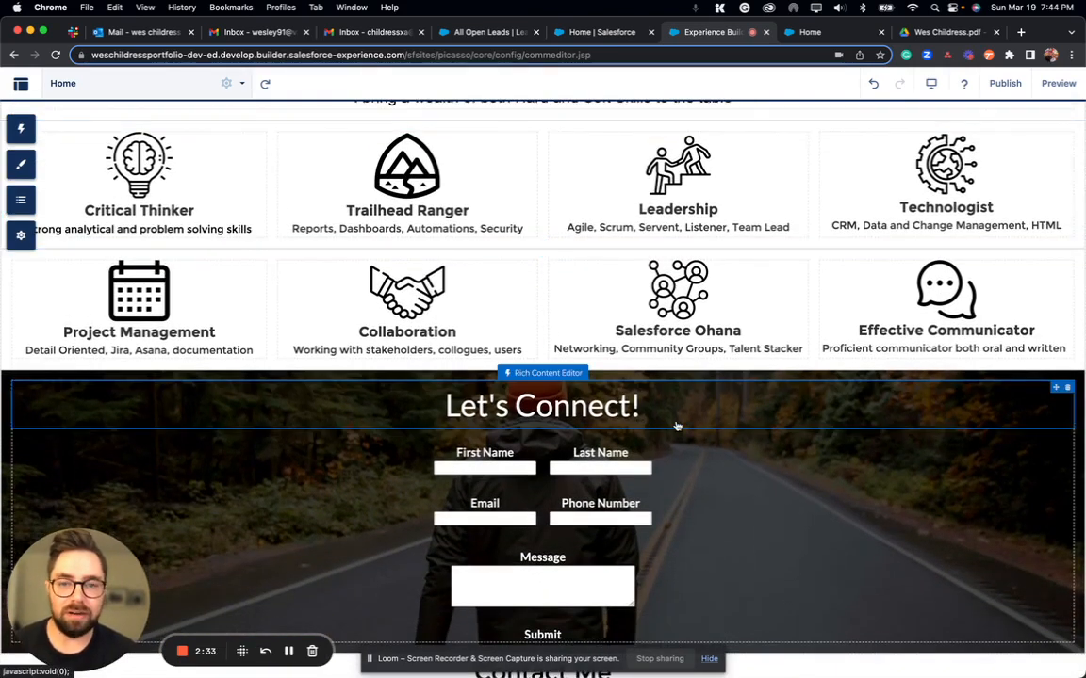
pyautogui.scroll(-1, 676, 426)
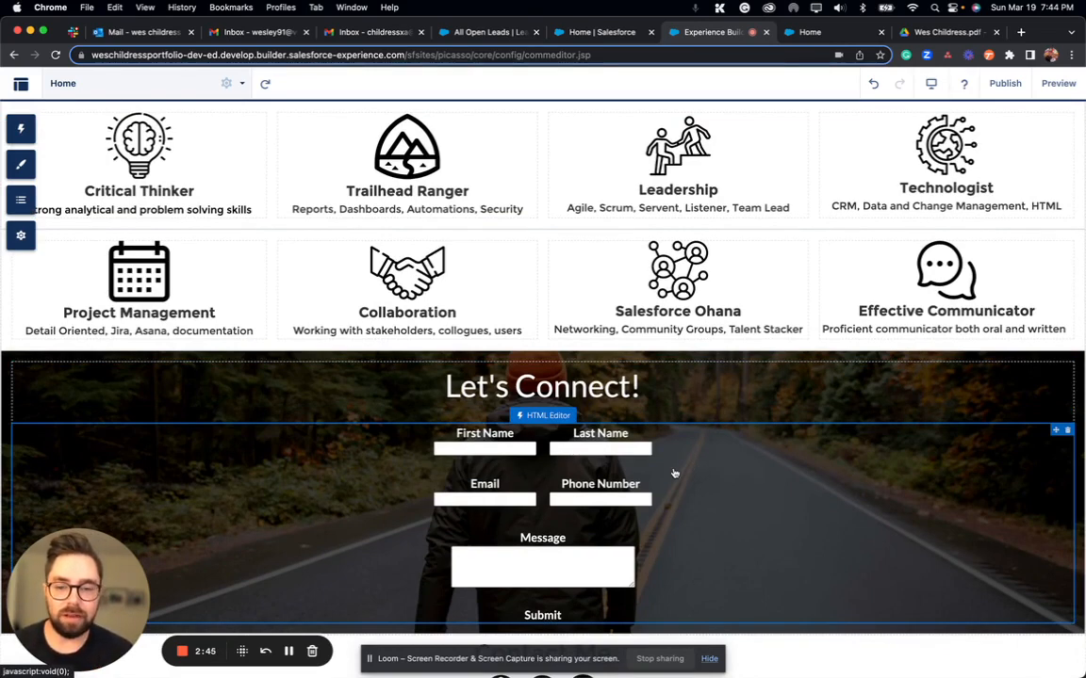
pyautogui.click(681, 475)
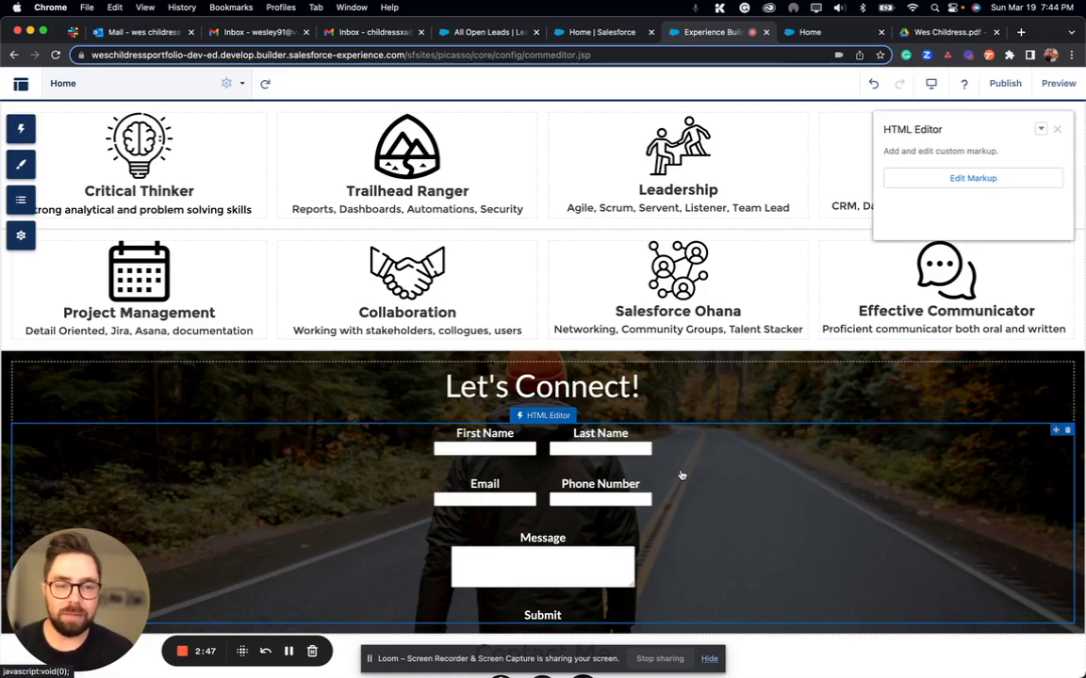
pyautogui.click(970, 181)
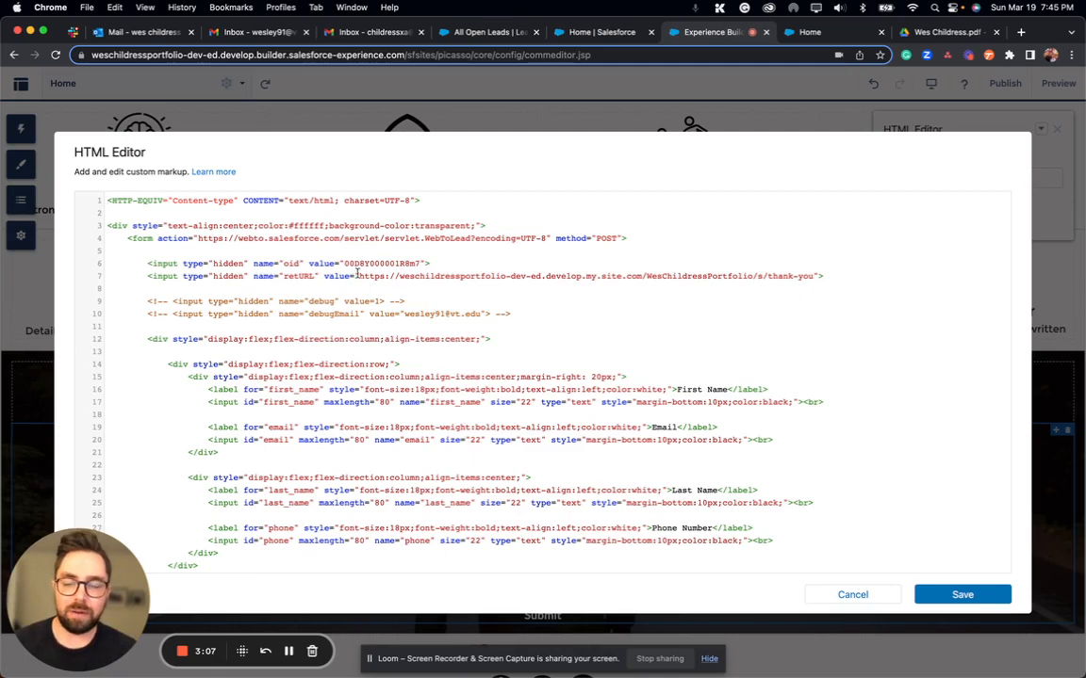
# Examine the web-to-lead form markup, including the hidden inputs, return URL, contact fields, message box and submit input.
pyautogui.scroll(-1, 357, 273)
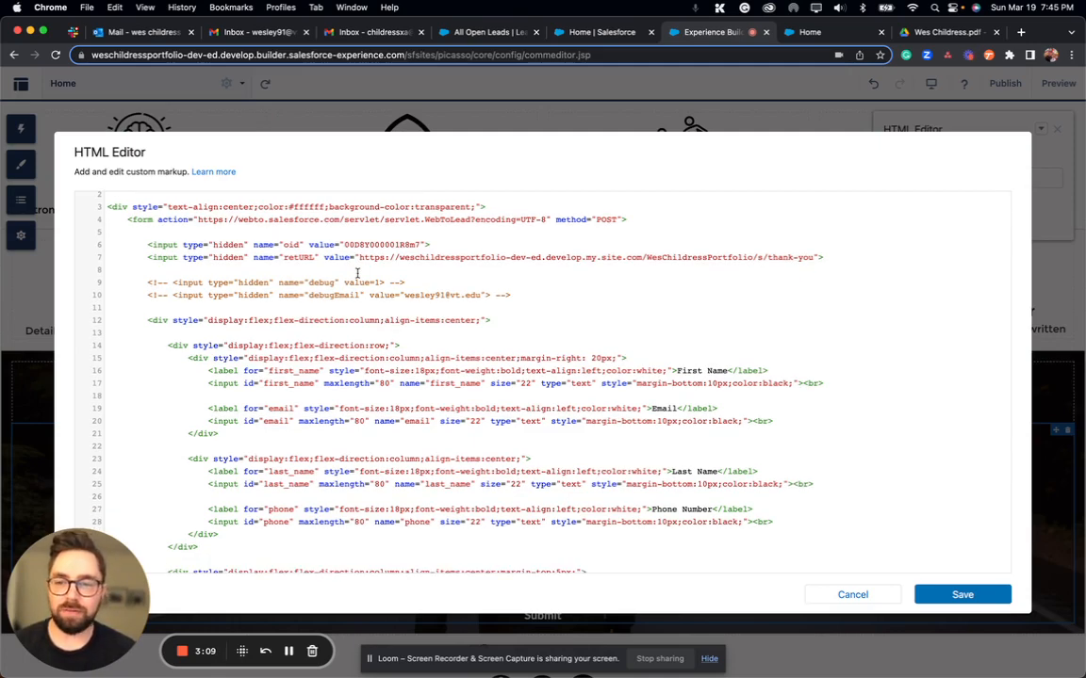
pyautogui.scroll(-2, 357, 273)
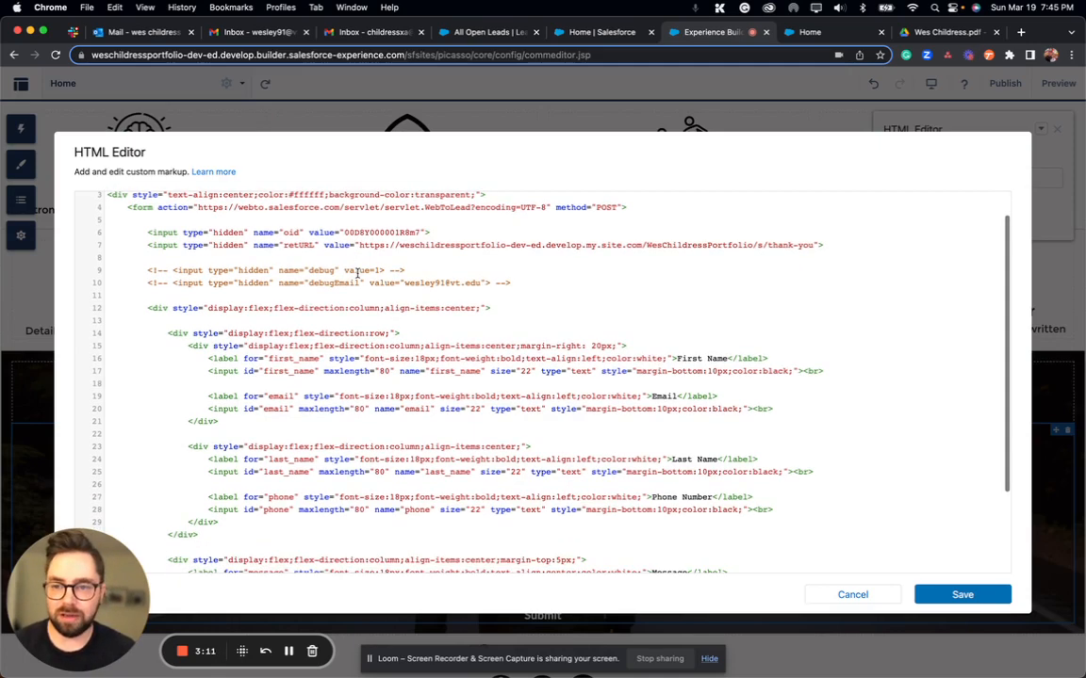
pyautogui.scroll(-1, 341, 313)
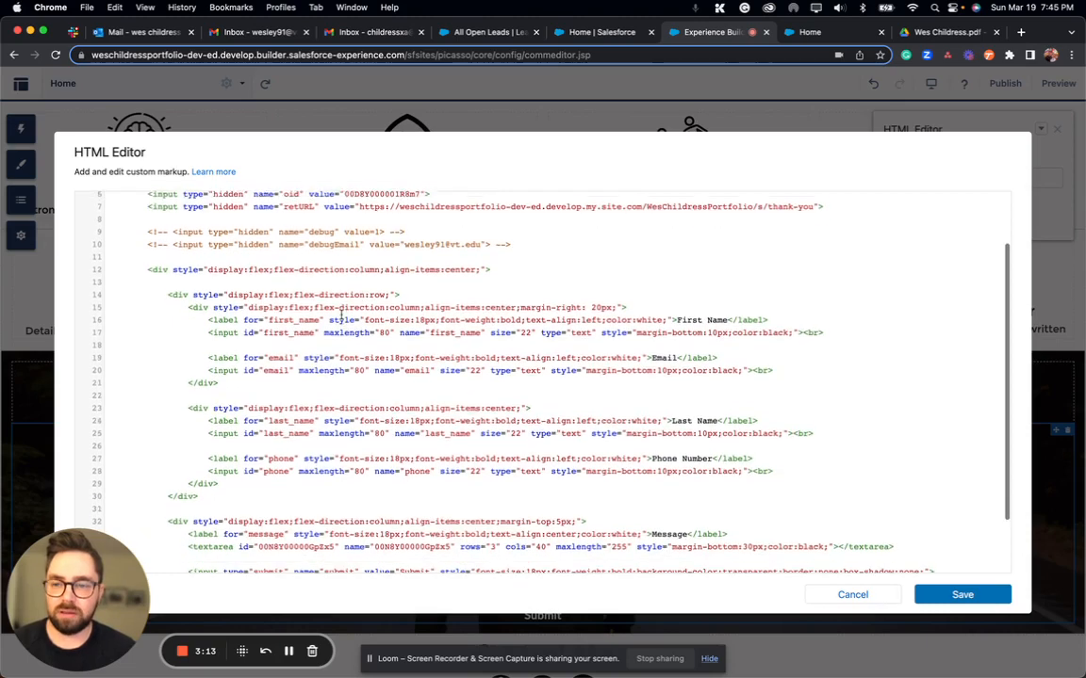
pyautogui.scroll(3, 254, 249)
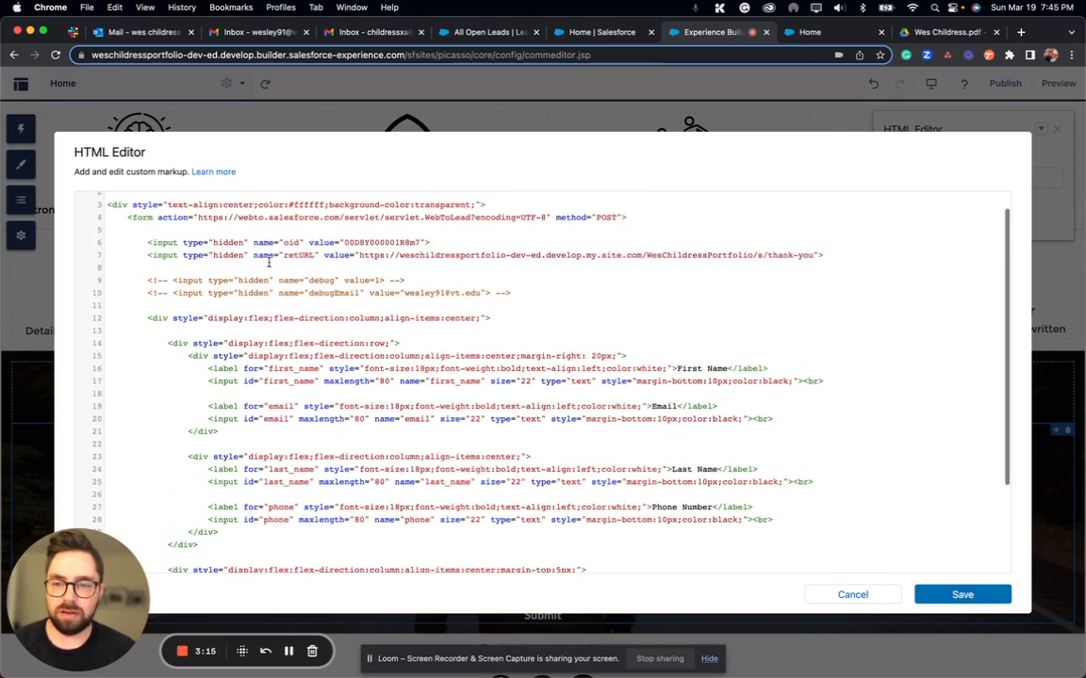
pyautogui.scroll(-2, 229, 283)
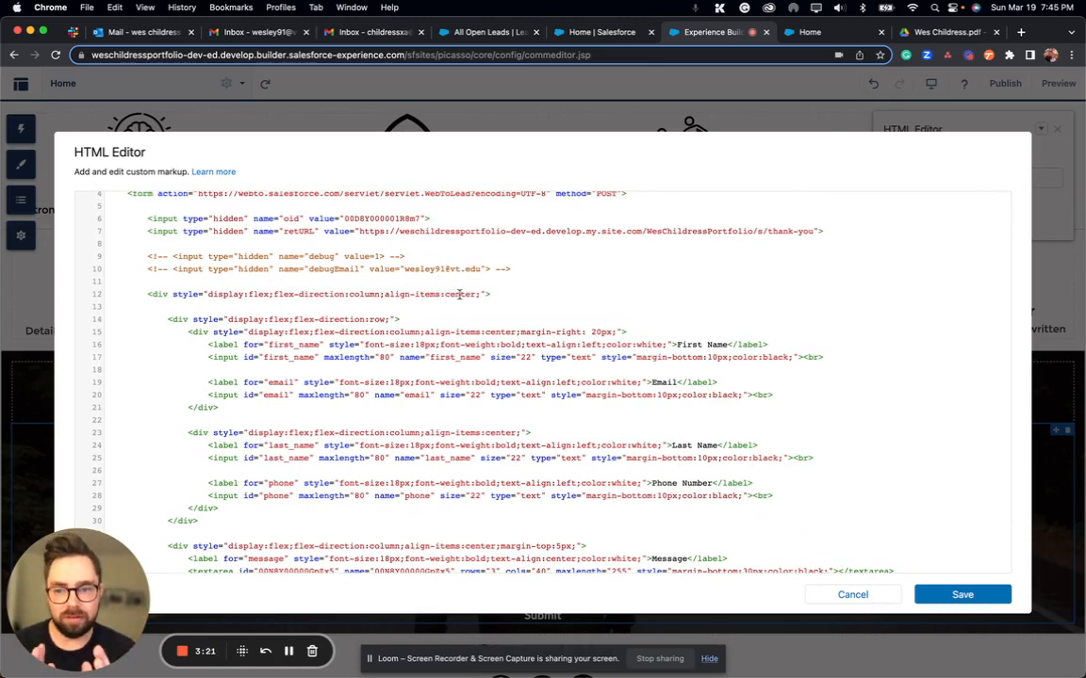
pyautogui.scroll(-1, 457, 292)
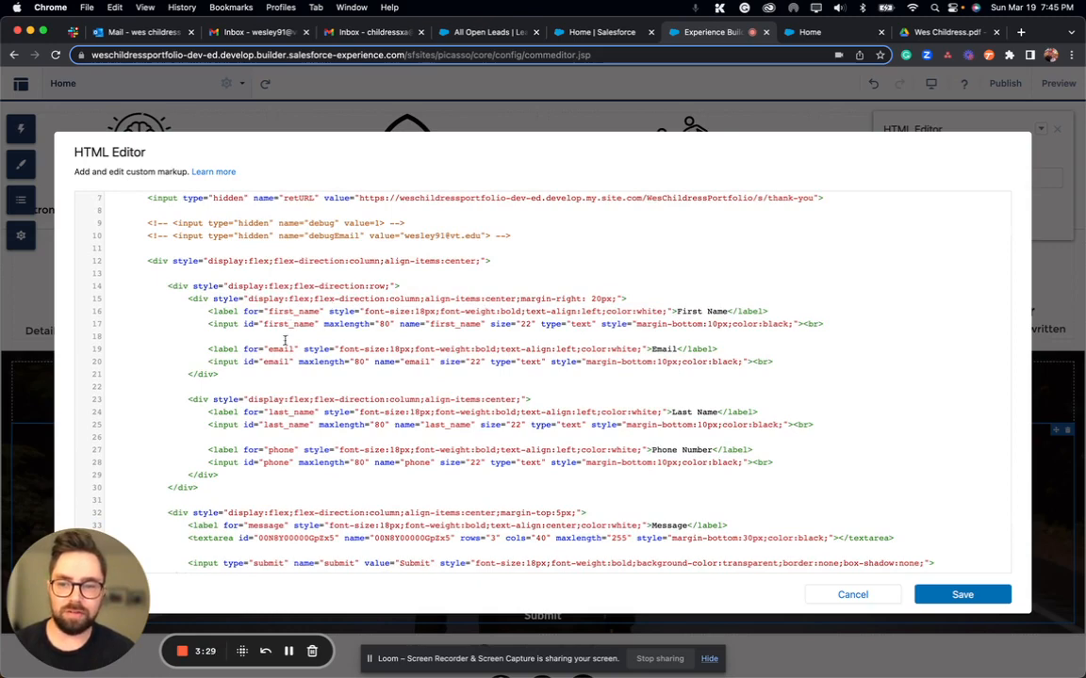
pyautogui.scroll(-2, 280, 349)
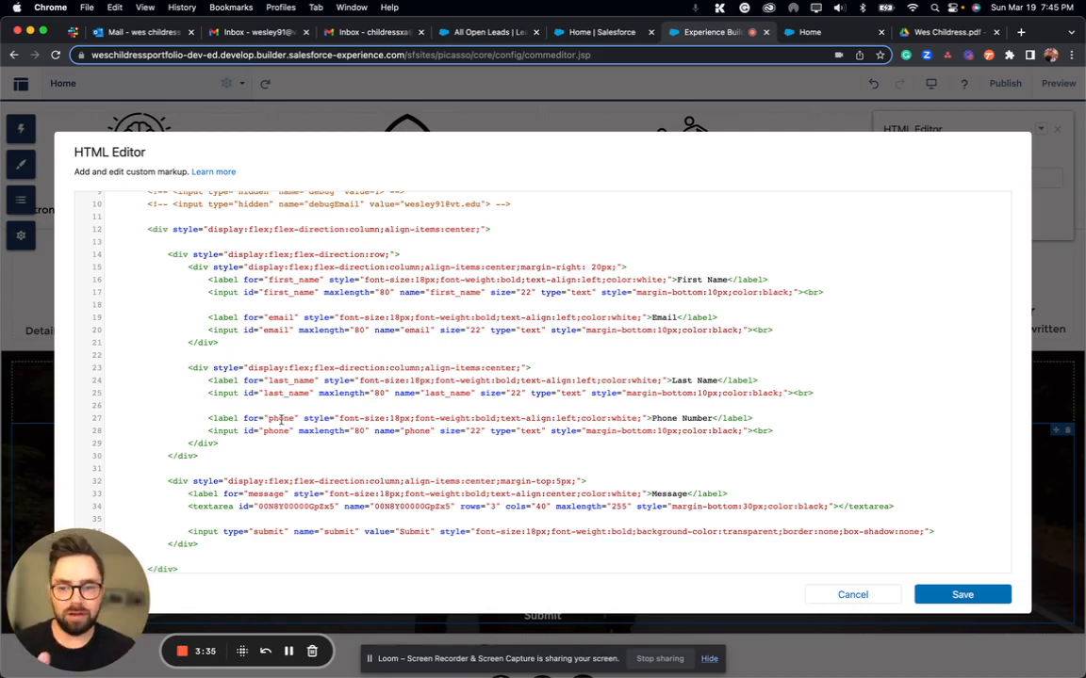
# Finish reviewing the contact form markup, close it without saving, and view the site's General and Theme settings.
pyautogui.scroll(-2, 281, 421)
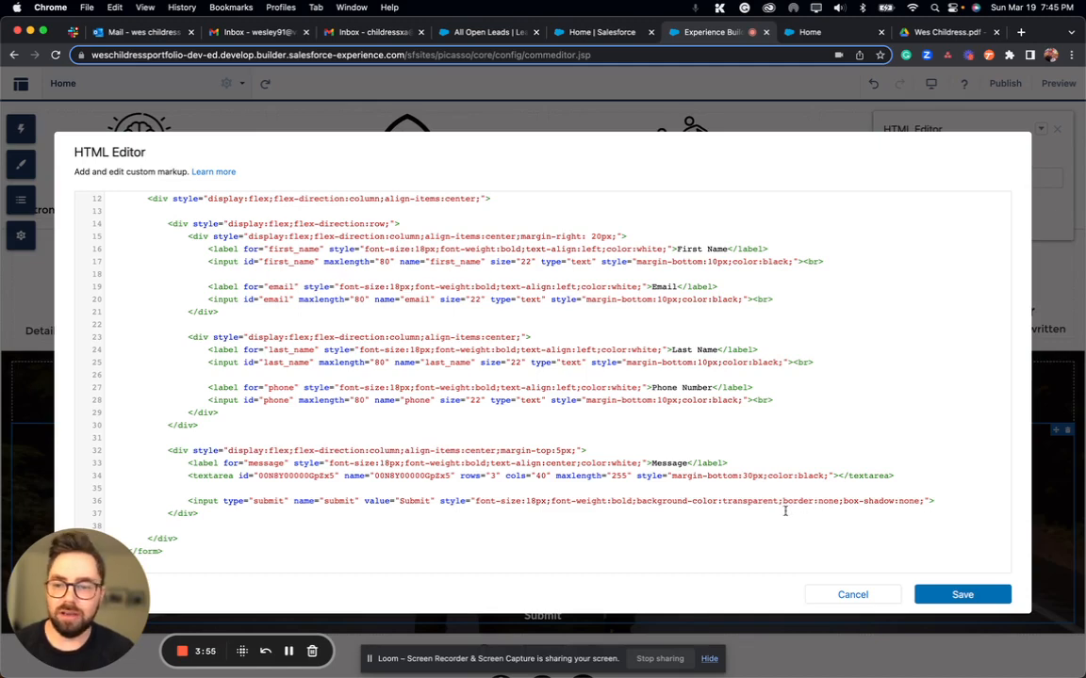
pyautogui.click(859, 594)
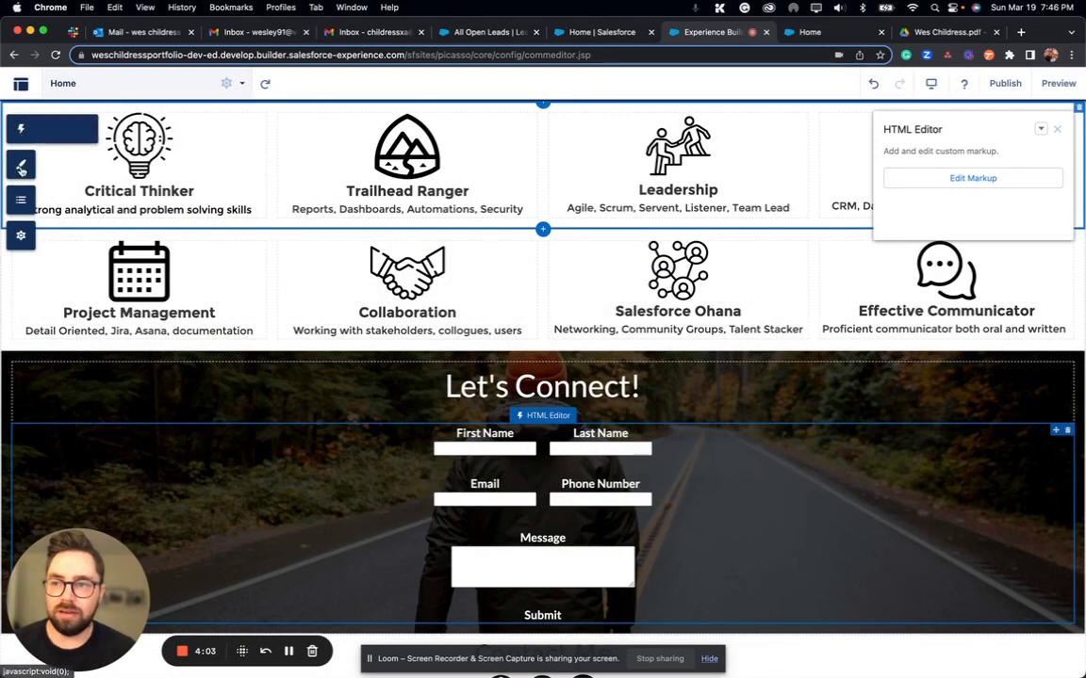
pyautogui.click(21, 235)
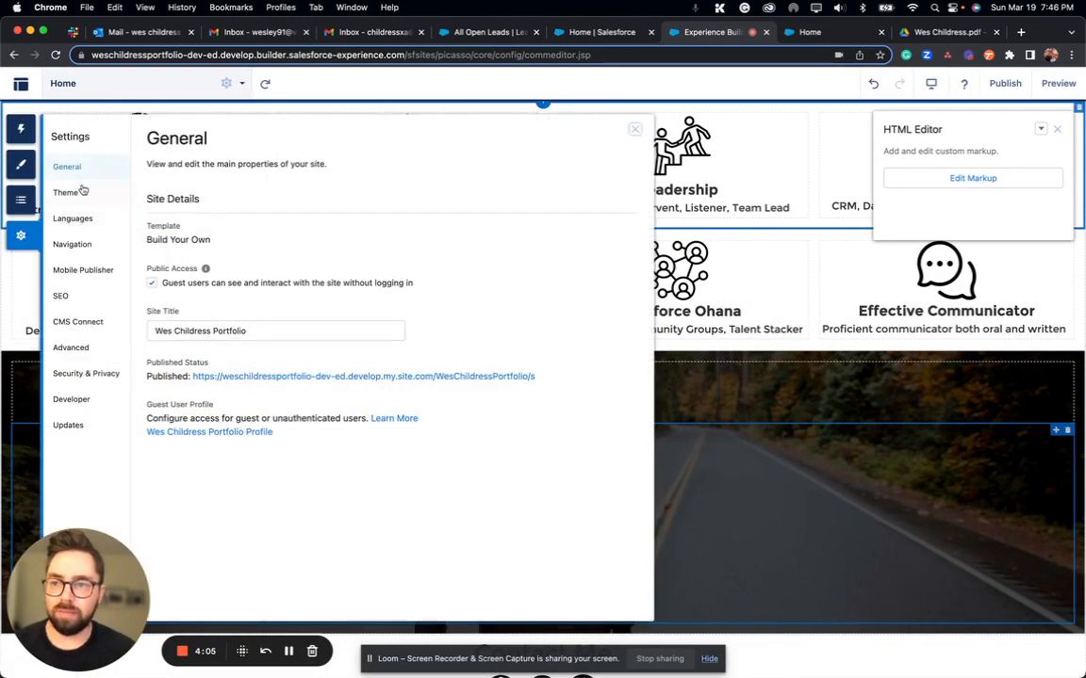
pyautogui.click(79, 189)
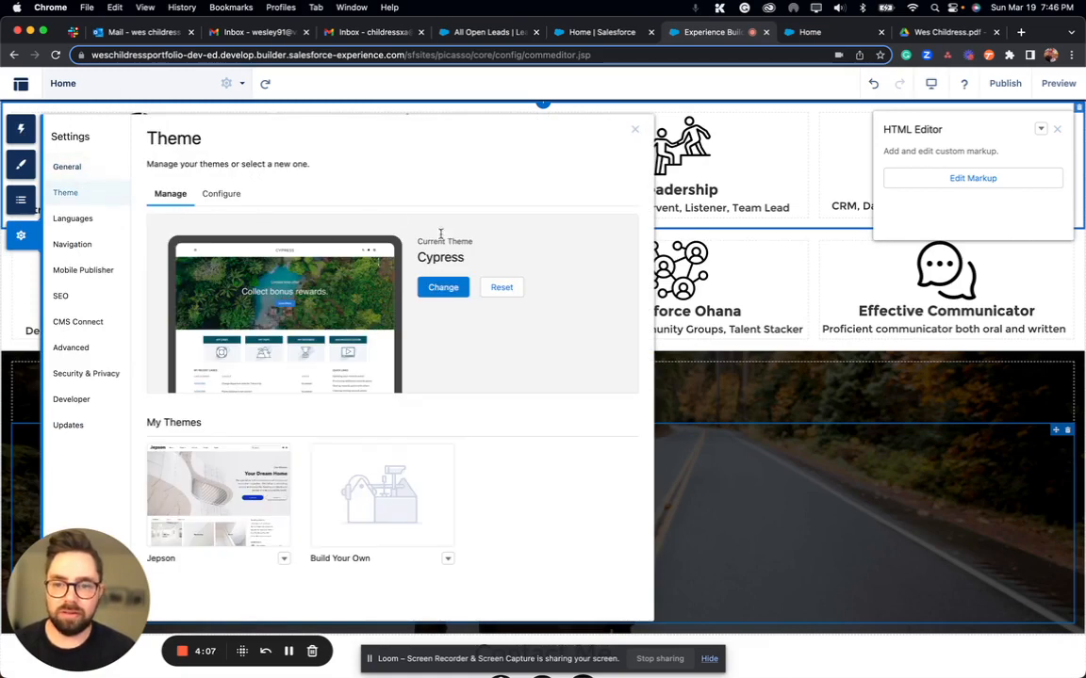
# View the Default Navigation menu's items in the site's Navigation settings and close the menu without saving.
pyautogui.click(73, 244)
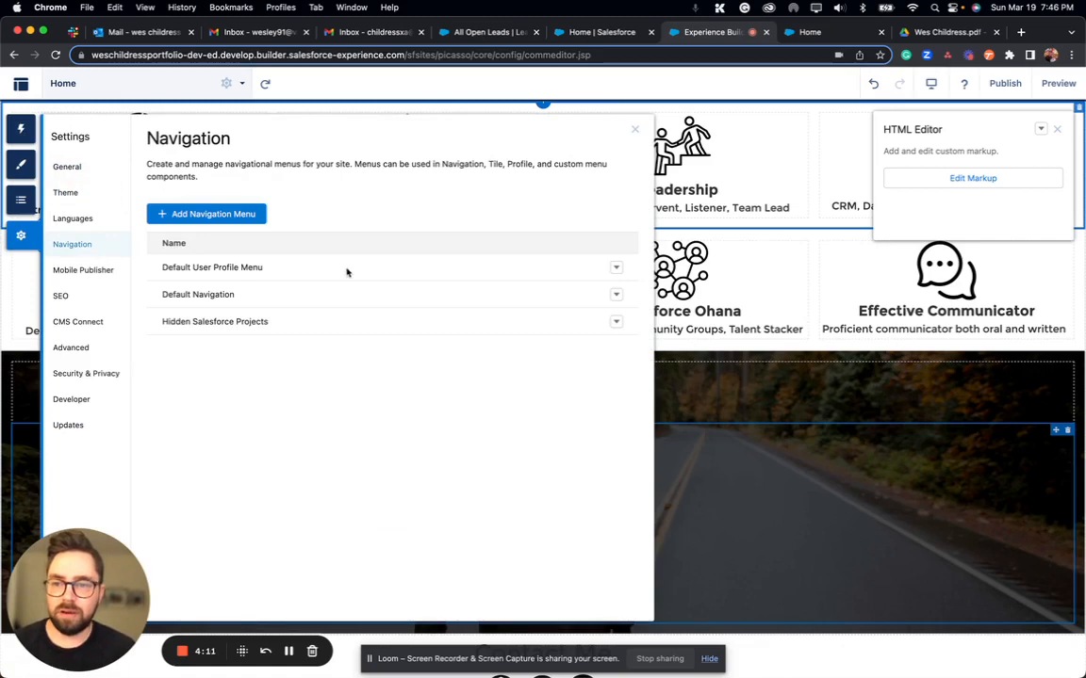
pyautogui.click(616, 296)
pyautogui.click(597, 318)
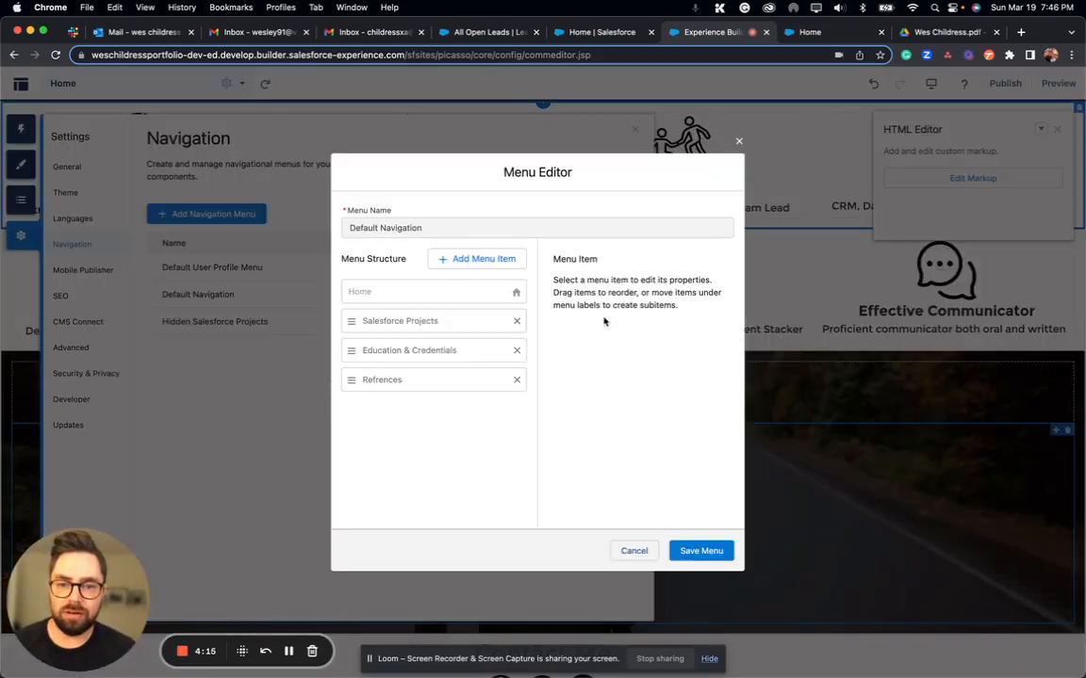
pyautogui.click(625, 550)
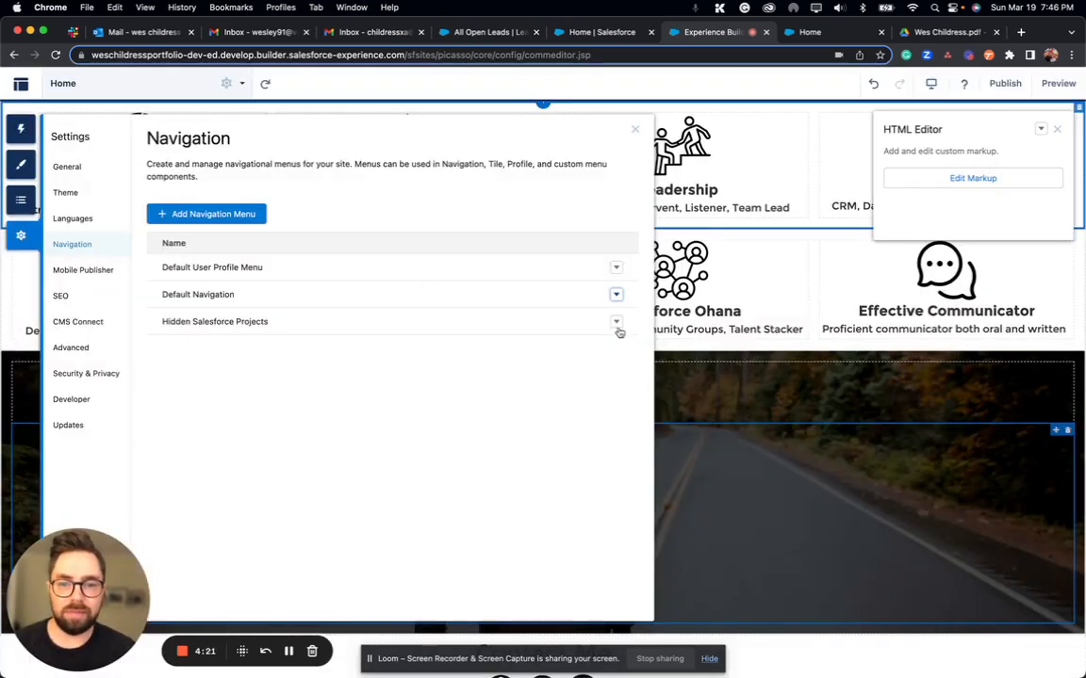
# View the Hidden Salesforce Projects menu's items, then close the menu without saving and leave the site settings.
pyautogui.click(615, 322)
pyautogui.click(595, 345)
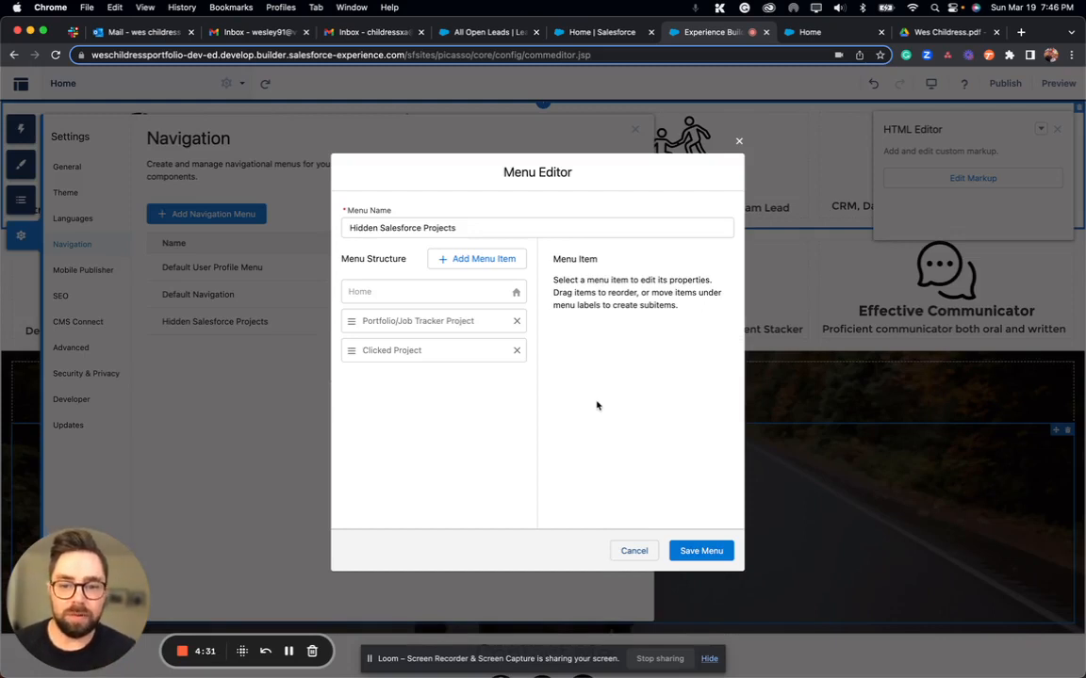
pyautogui.click(633, 550)
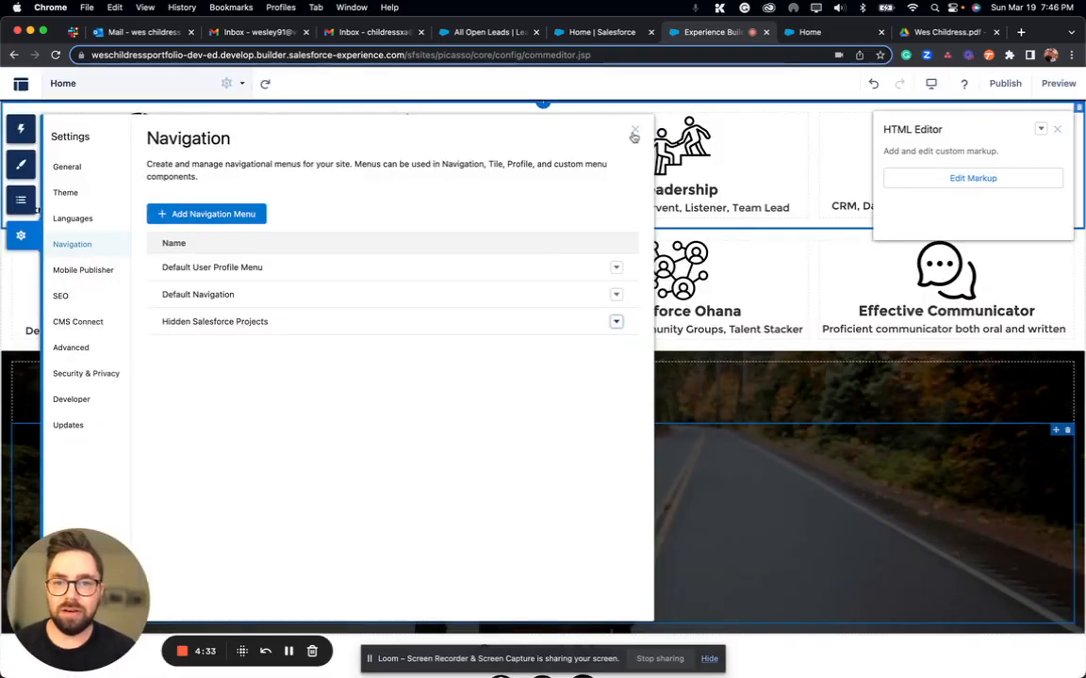
pyautogui.click(633, 134)
# Review the site's list of pages, then dismiss it and any open markup editor without saving.
pyautogui.click(213, 79)
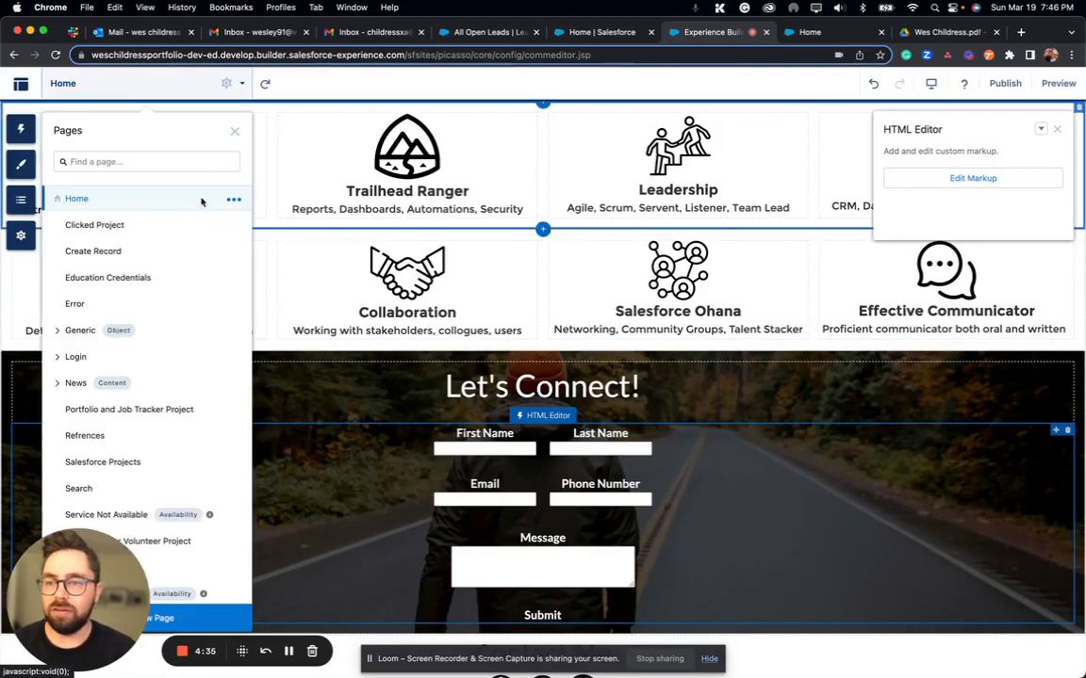
pyautogui.scroll(-1, 189, 273)
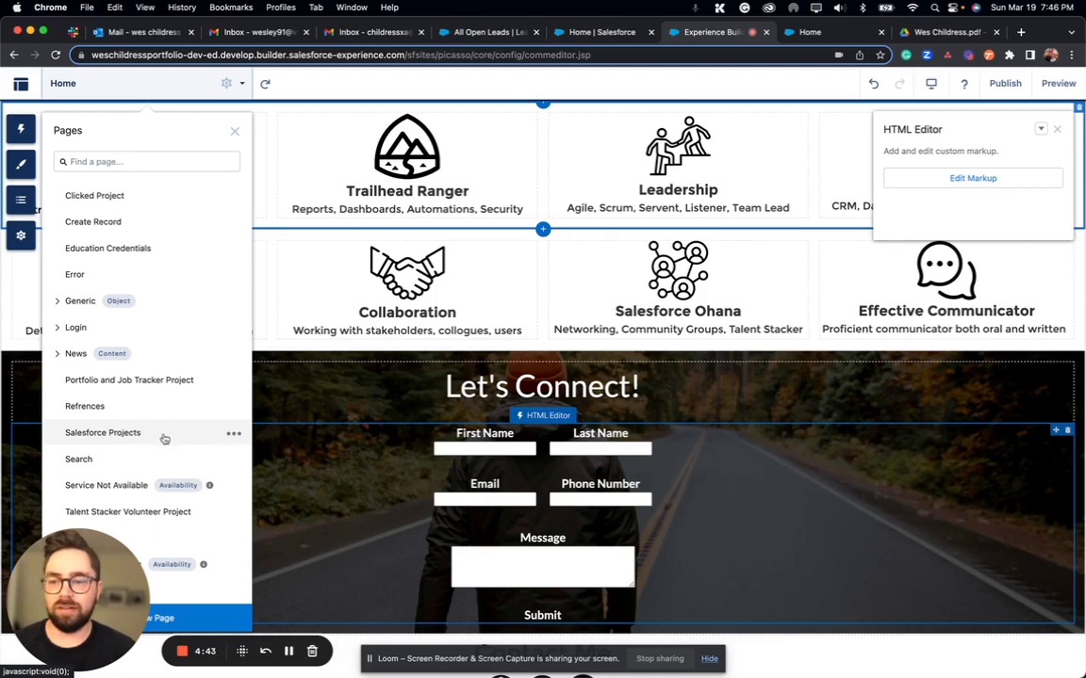
pyautogui.scroll(1, 155, 325)
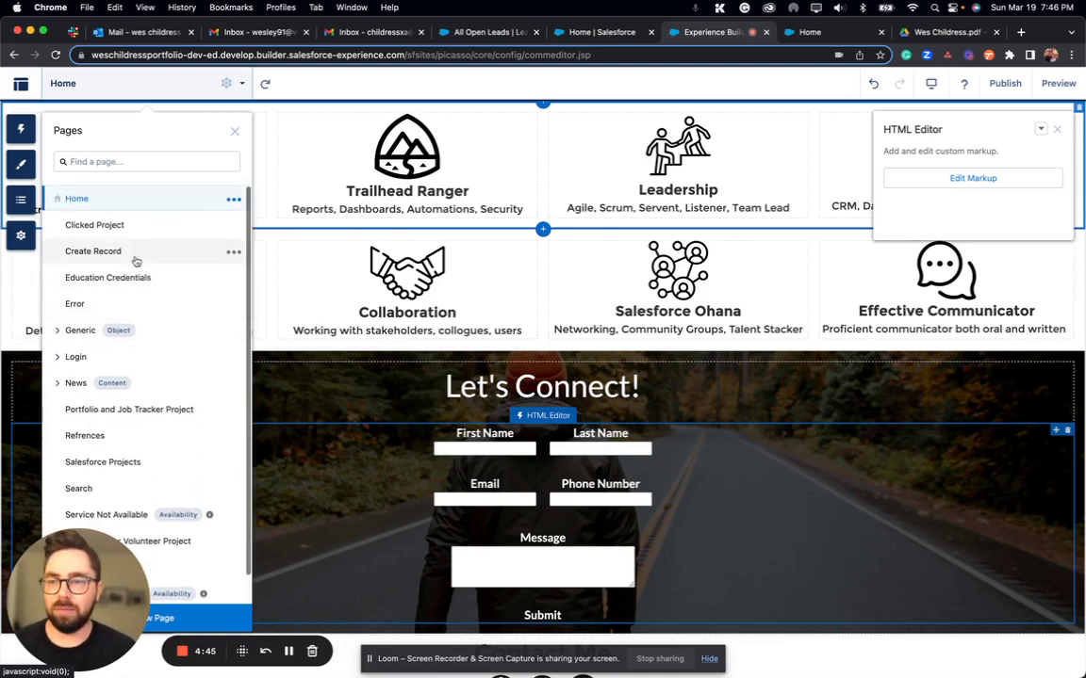
pyautogui.scroll(-1, 147, 239)
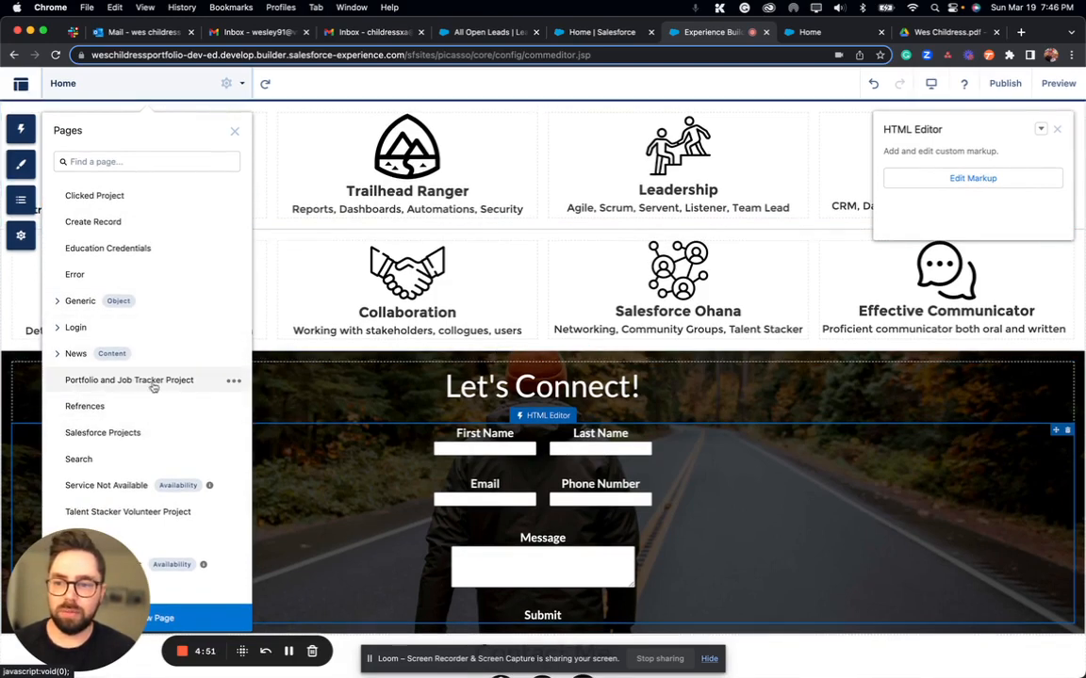
pyautogui.doubleClick(341, 496)
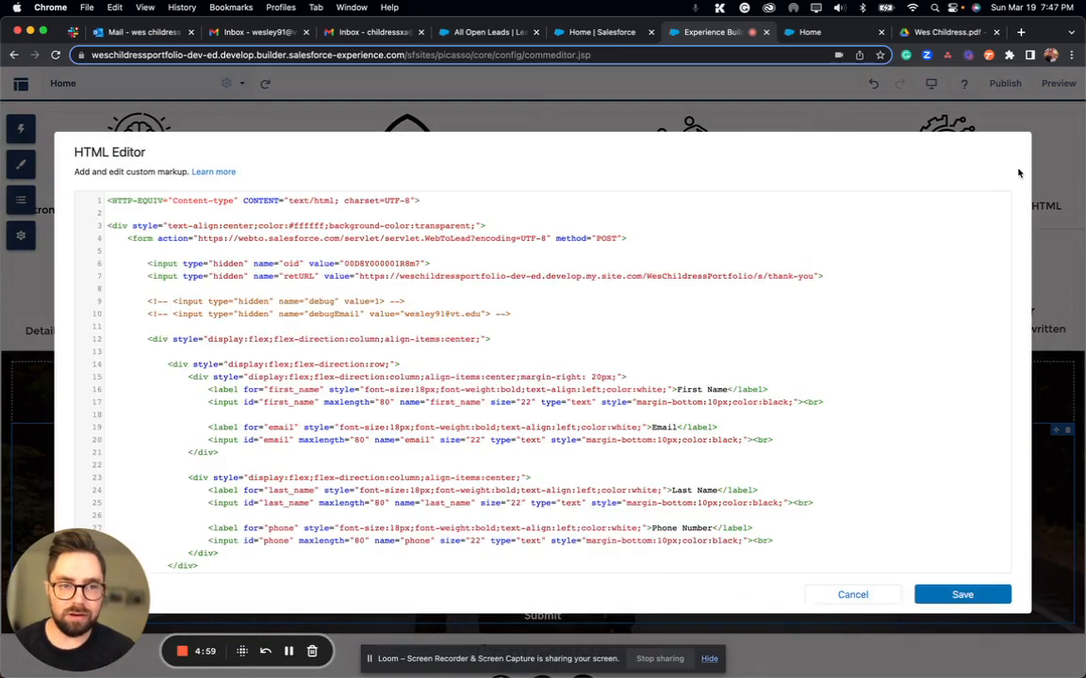
pyautogui.click(851, 597)
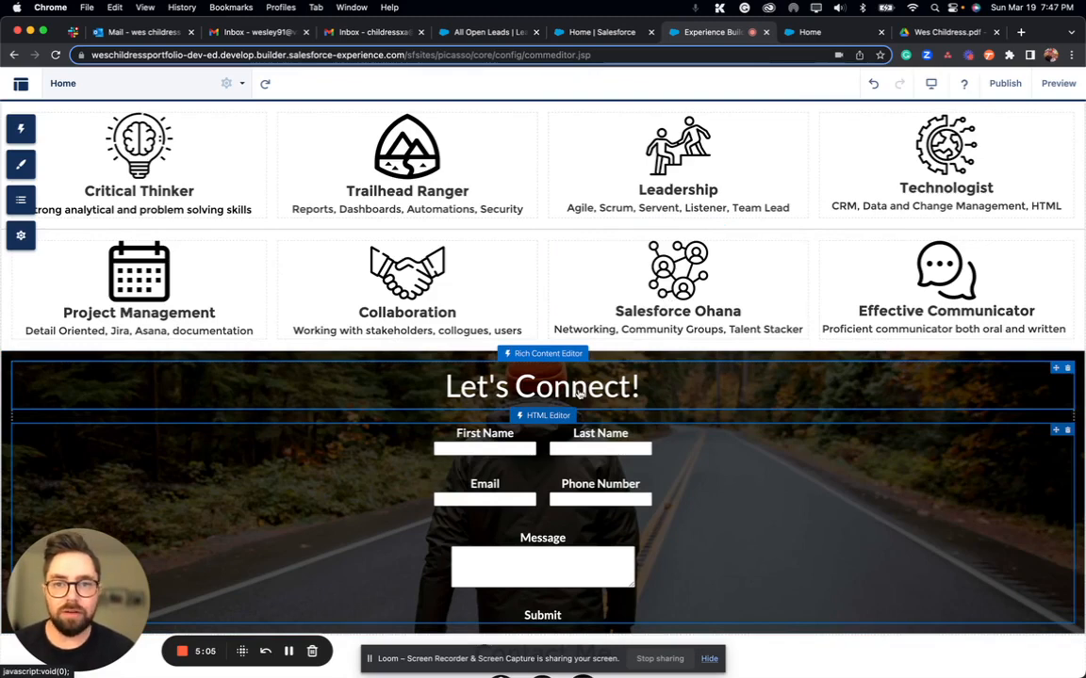
# Switch to the published portfolio site and enter the visitor's first and last name in the Let's Connect form.
pyautogui.click(833, 41)
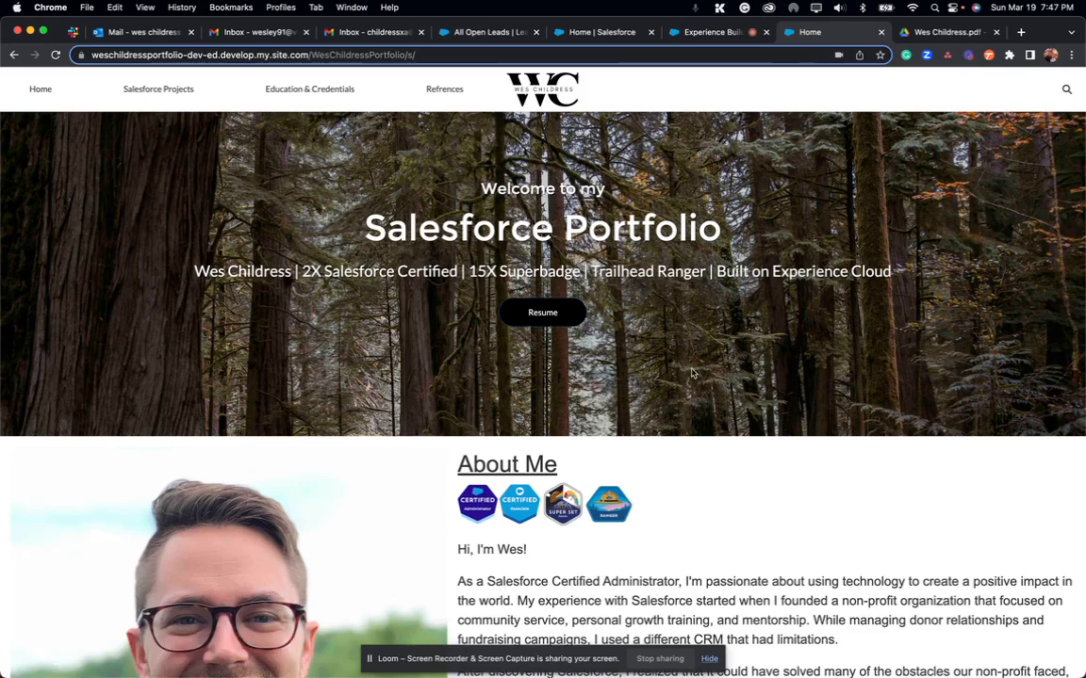
pyautogui.scroll(-10, 692, 374)
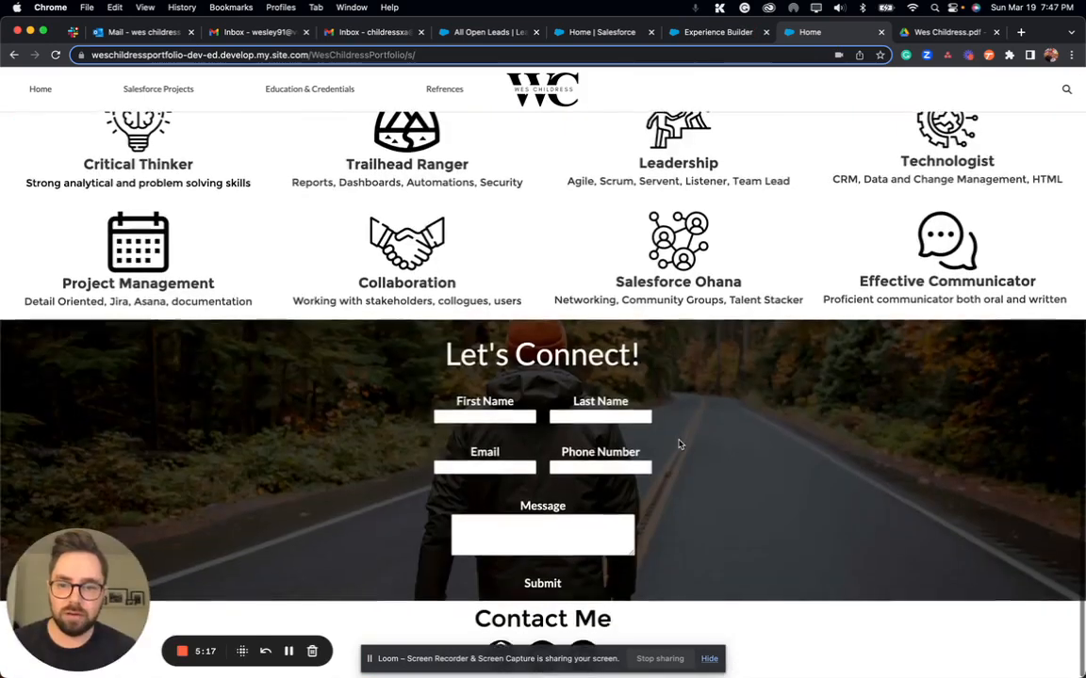
pyautogui.click(505, 424)
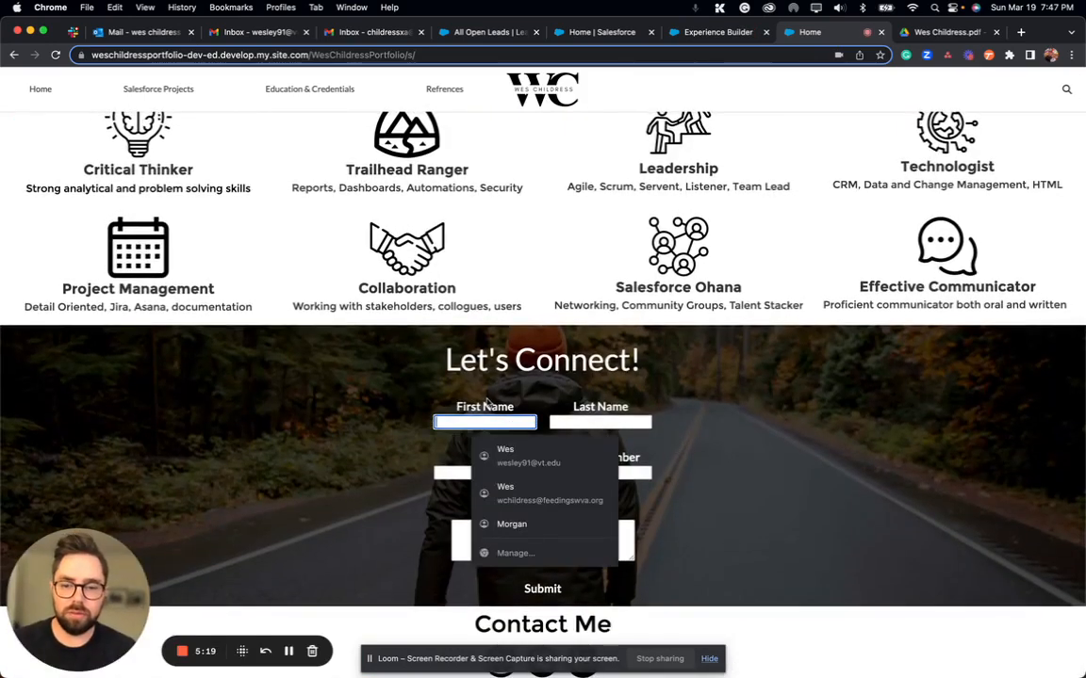
pyautogui.write('Obi')
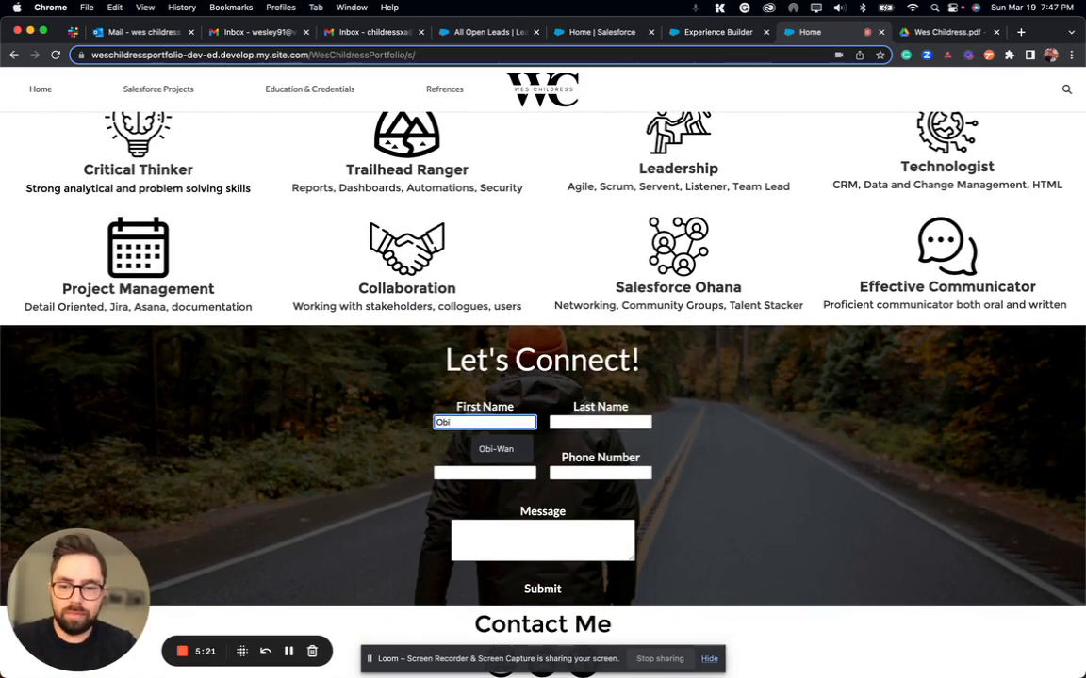
pyautogui.press('Down')
pyautogui.press('Return')
pyautogui.press('Tab')
pyautogui.write('Ke')
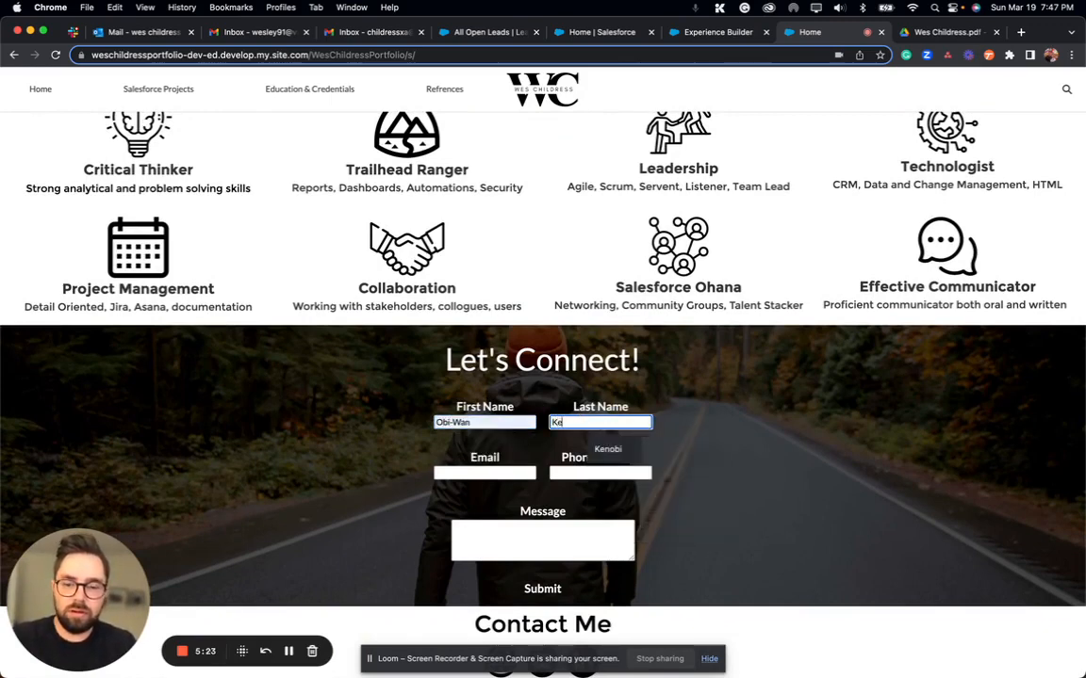
pyautogui.write('n')
pyautogui.press('Down')
pyautogui.press('Return')
# Fill in the visitor's email address and phone number in the Let's Connect form.
pyautogui.click(511, 472)
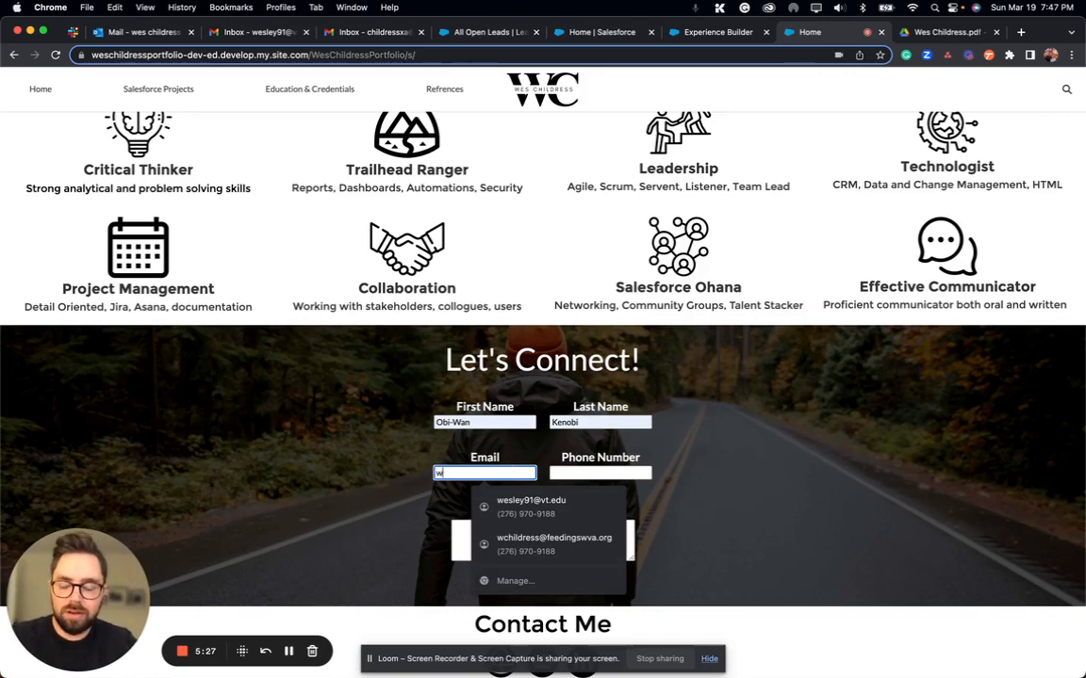
pyautogui.write('chil')
pyautogui.click(537, 500)
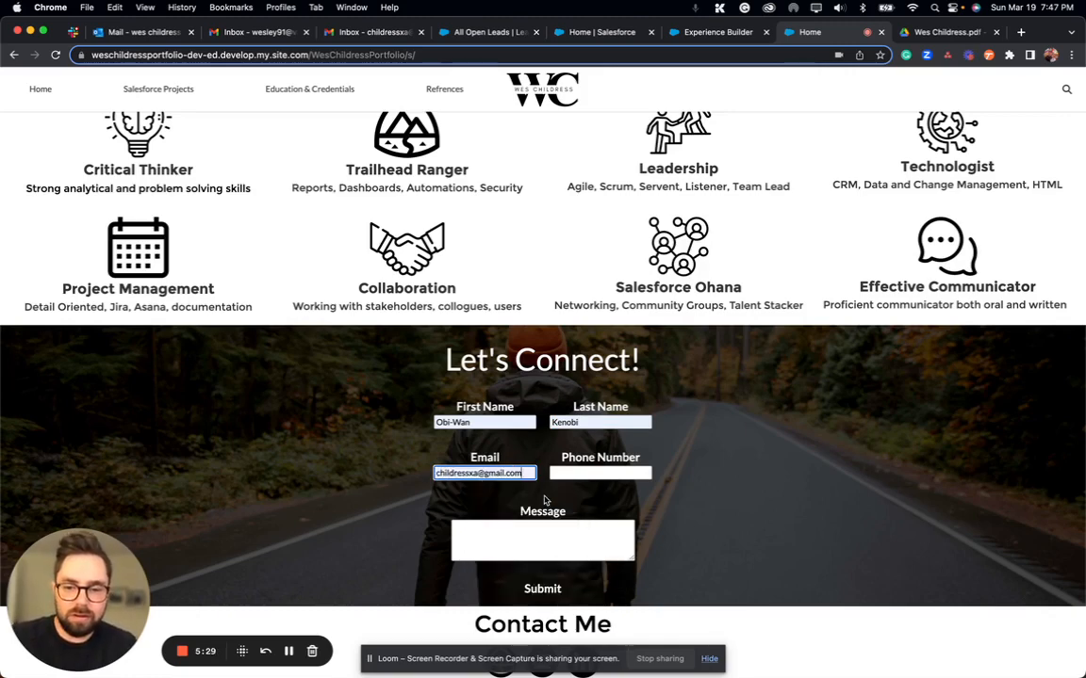
pyautogui.click(584, 472)
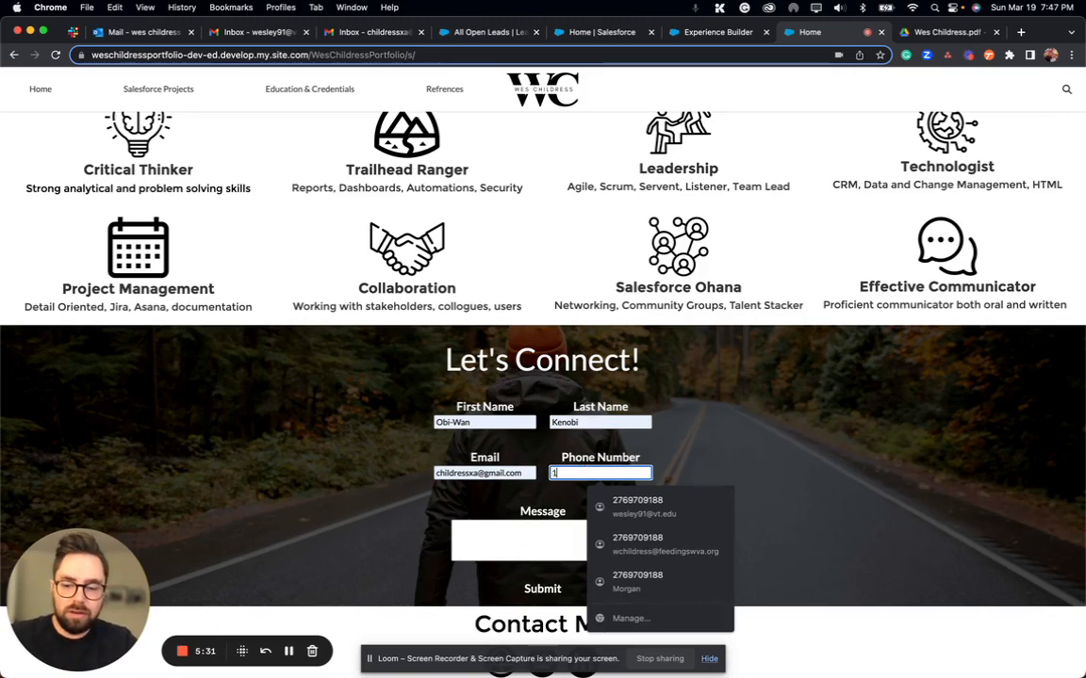
pyautogui.write('12345678')
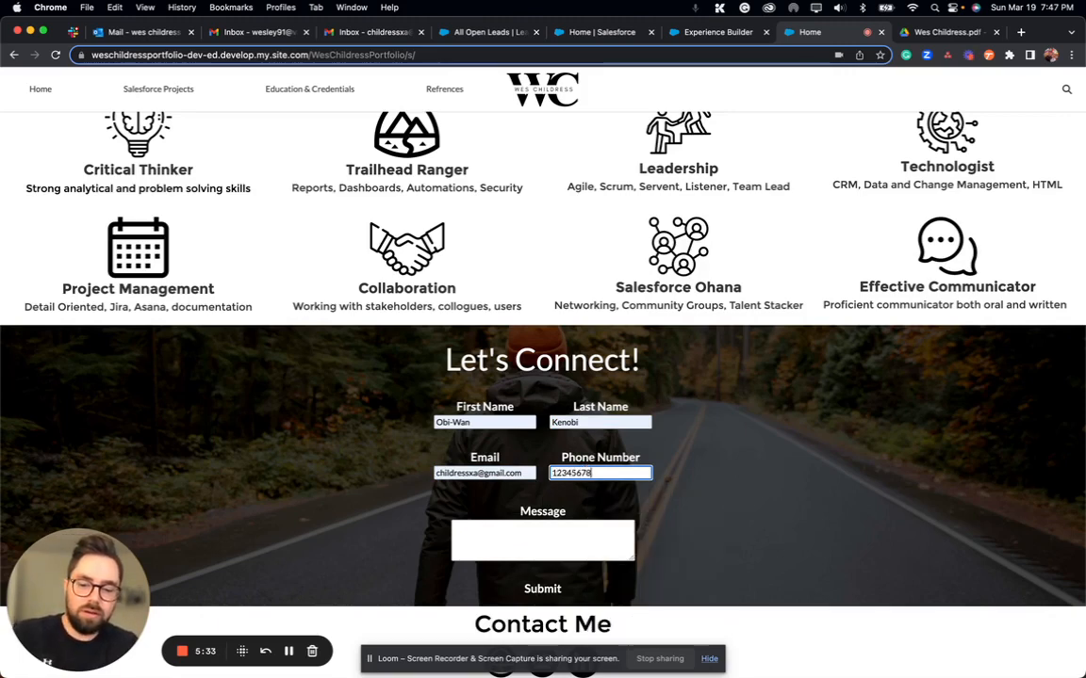
pyautogui.write('9')
# Submit the contact form with the message "Hello There!" and return to the portfolio from the thank-you page.
pyautogui.press('Tab')
pyautogui.write('He')
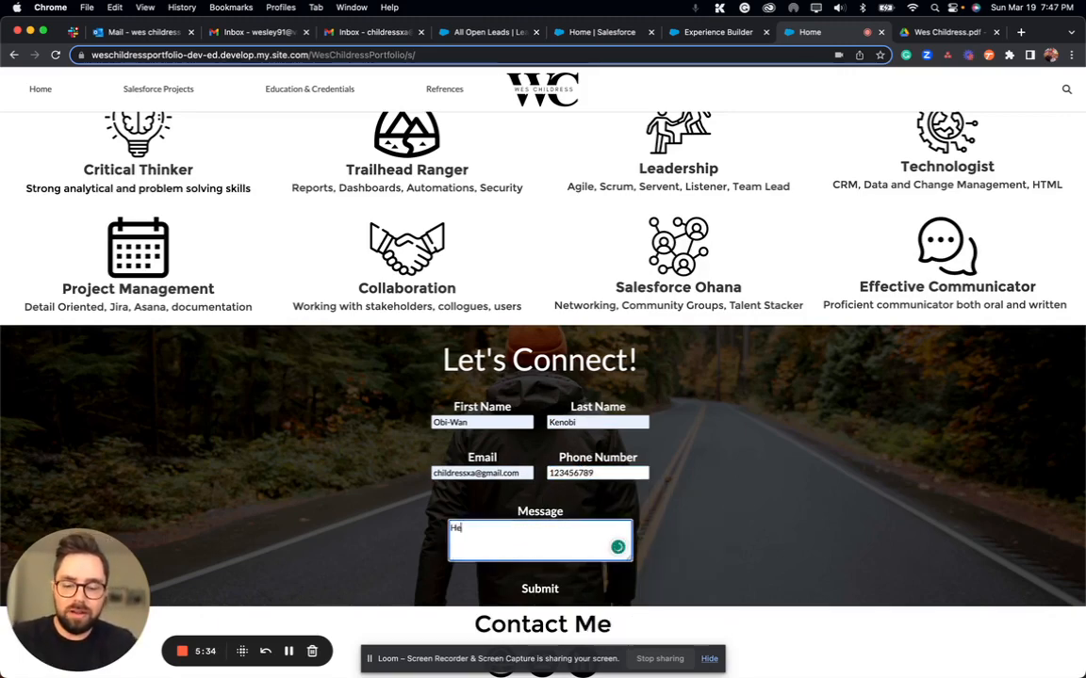
pyautogui.write('llo There!')
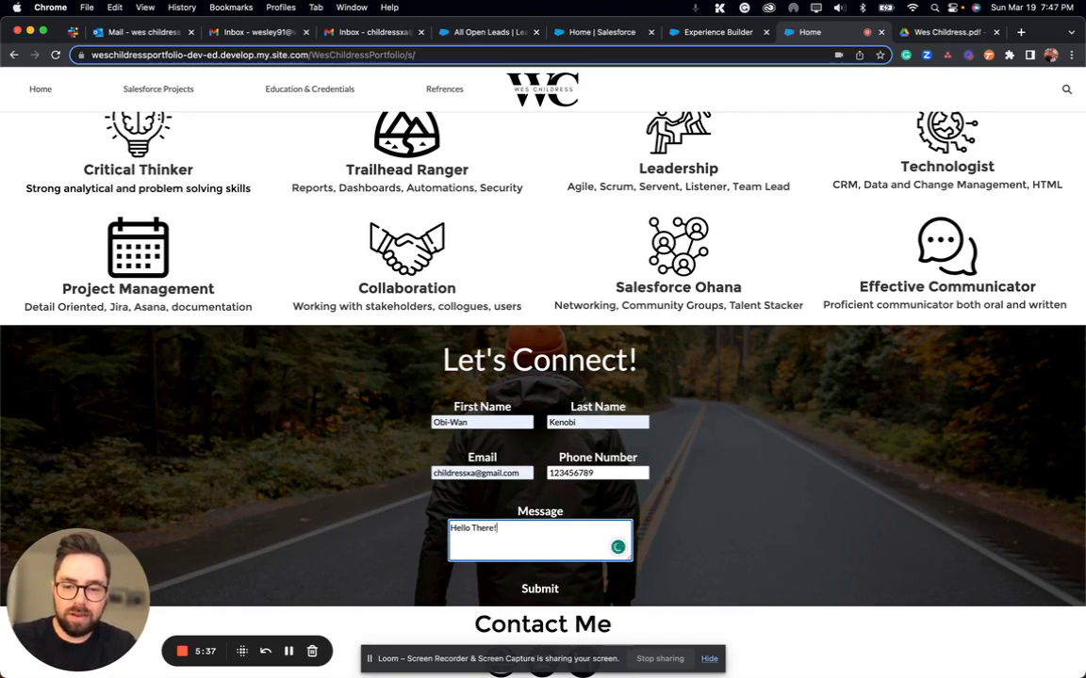
pyautogui.click(543, 589)
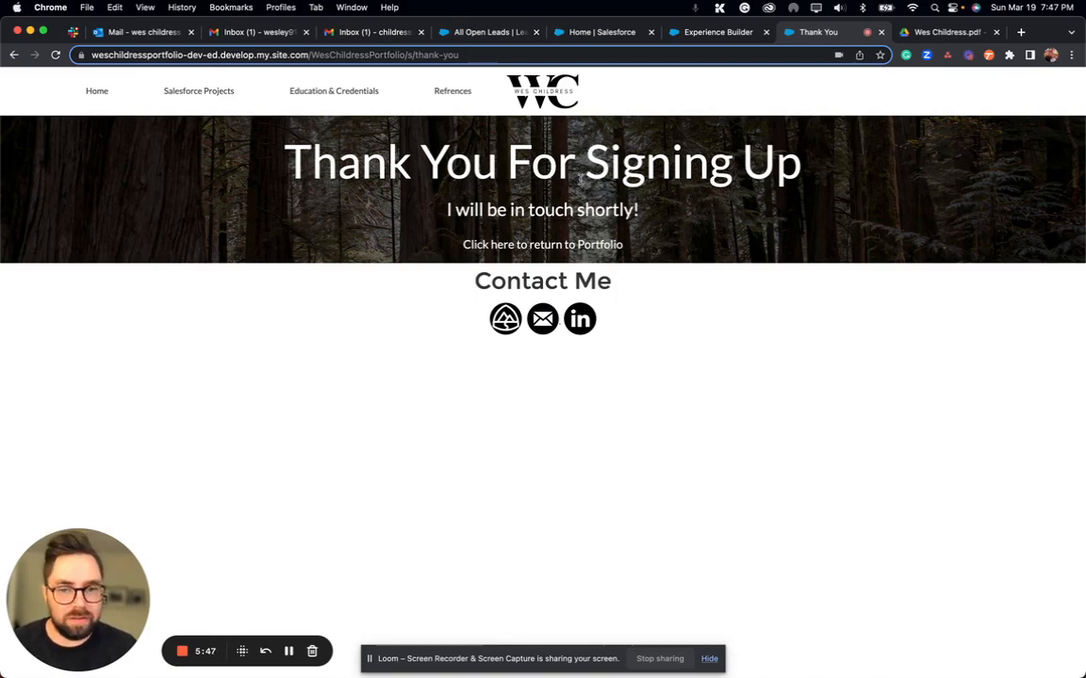
pyautogui.click(554, 246)
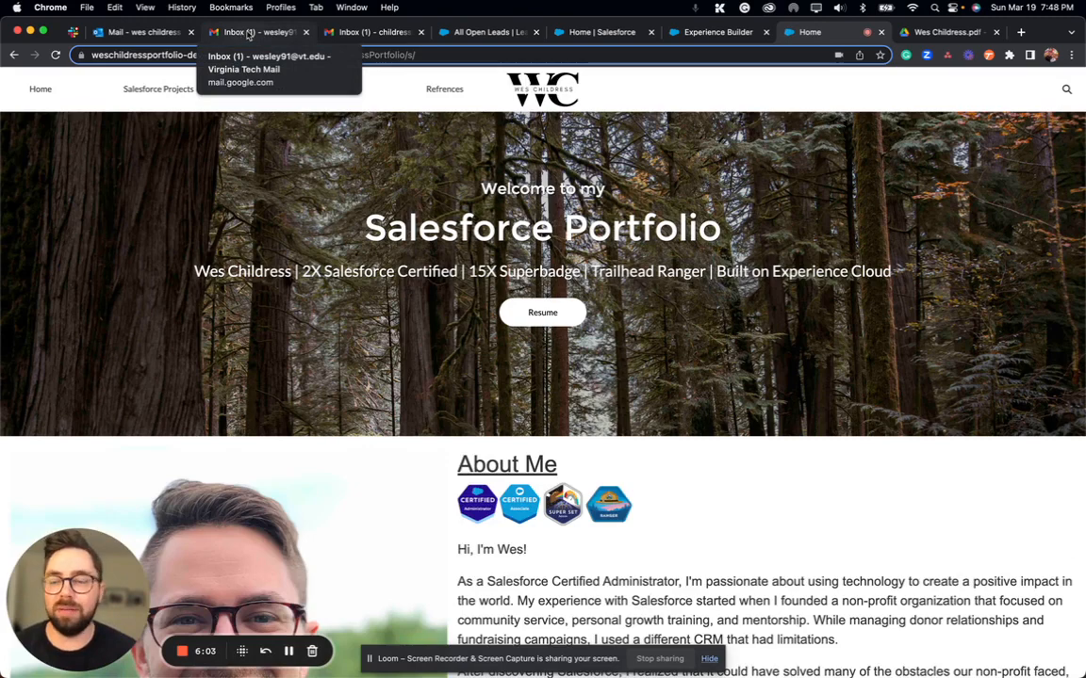
# Switch to Gmail and read the "New Portfolio Lead!" alert and the thank-you email in the visitor's inbox.
pyautogui.click(248, 35)
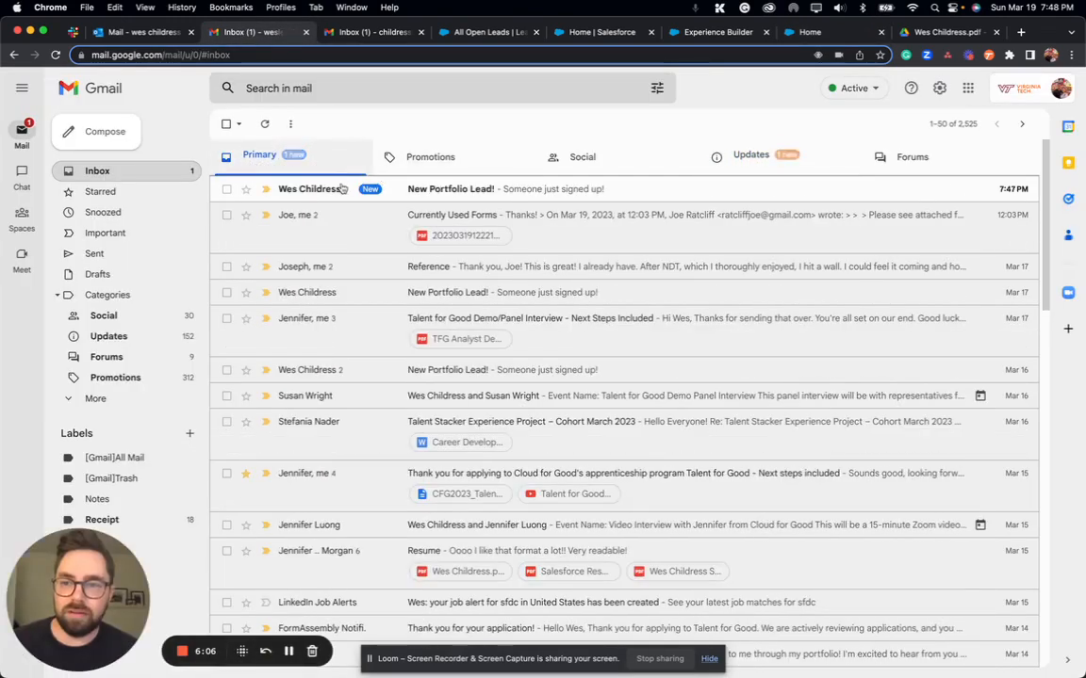
pyautogui.click(410, 188)
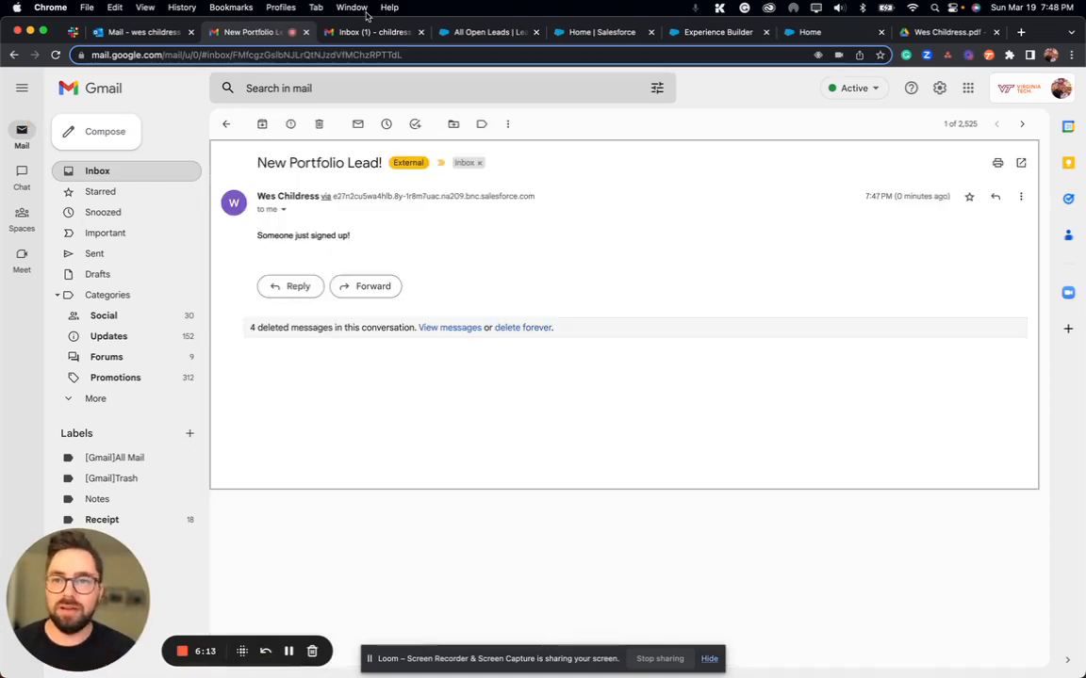
pyautogui.click(328, 31)
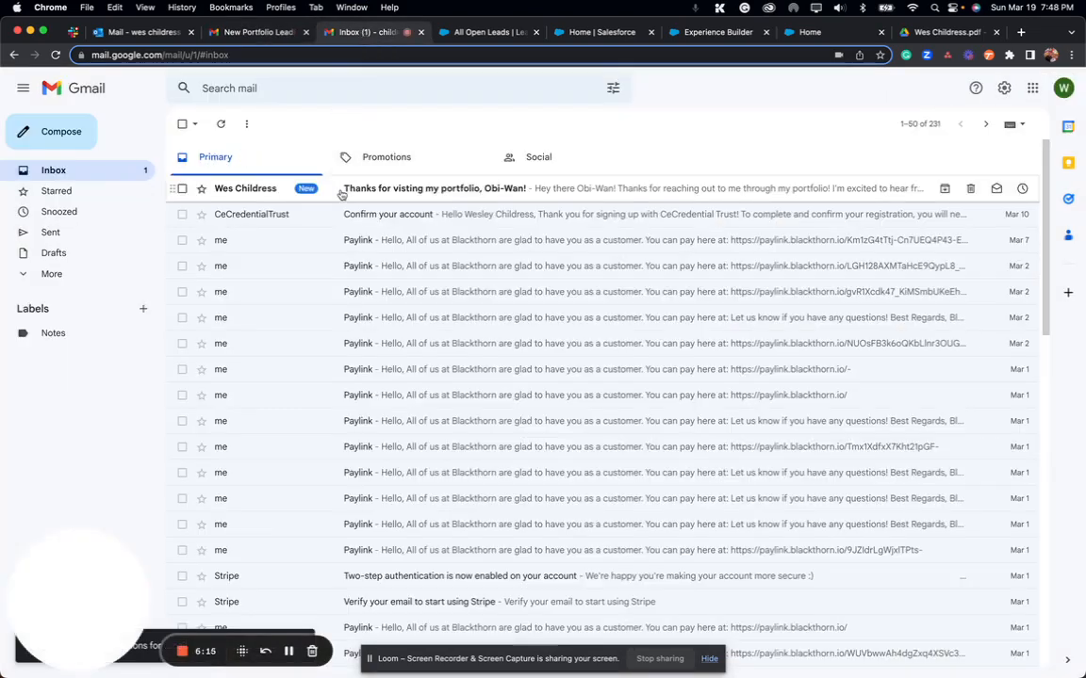
pyautogui.click(341, 186)
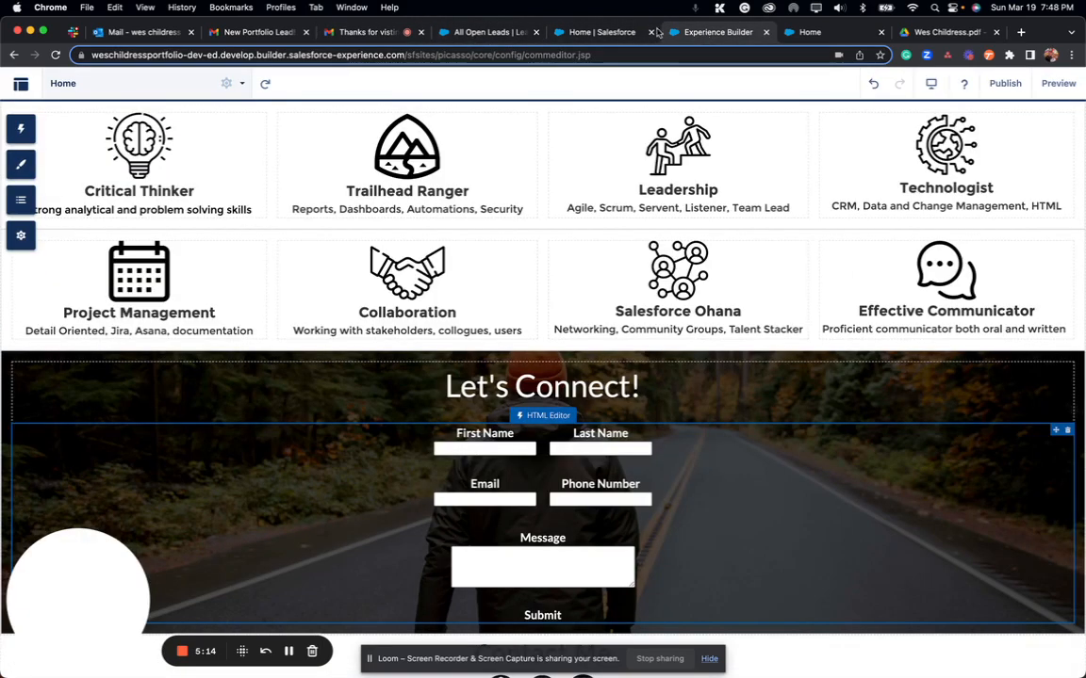
# Open the Email Alert flow from Setup and review its start configuration for the Lead object, trigger and optimization.
pyautogui.click(602, 32)
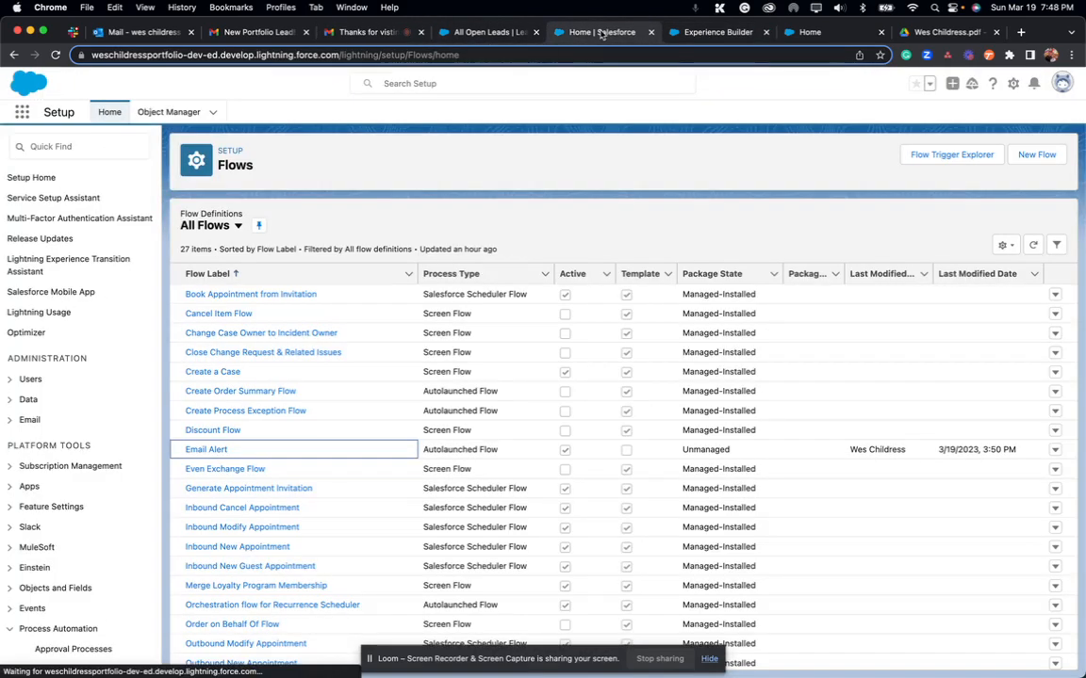
pyautogui.click(207, 451)
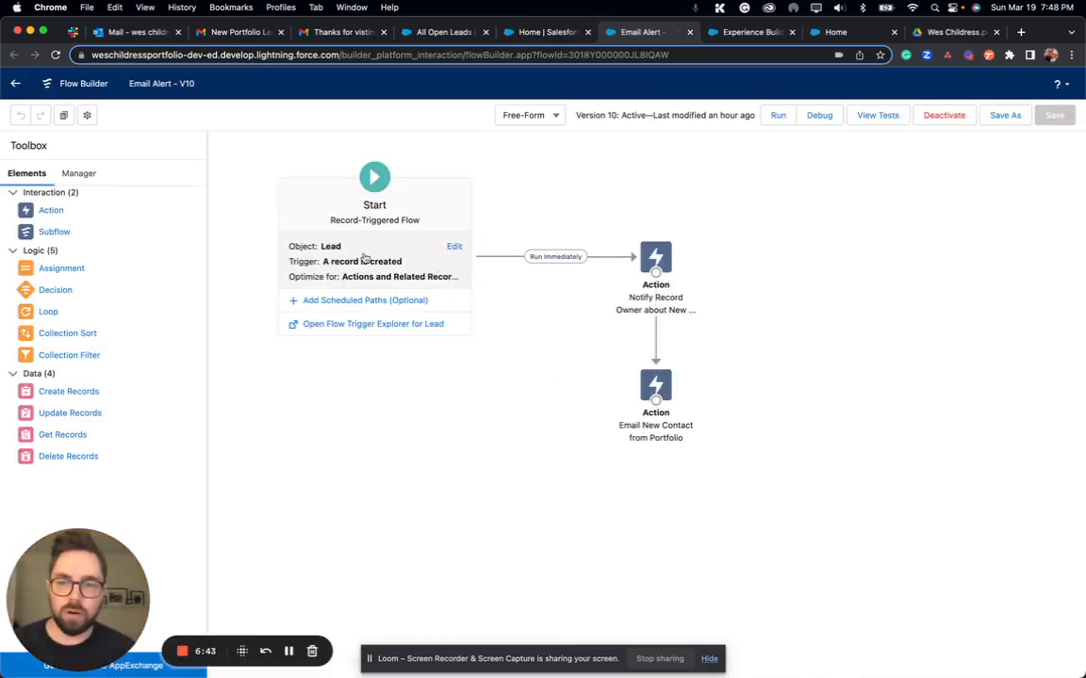
pyautogui.click(439, 251)
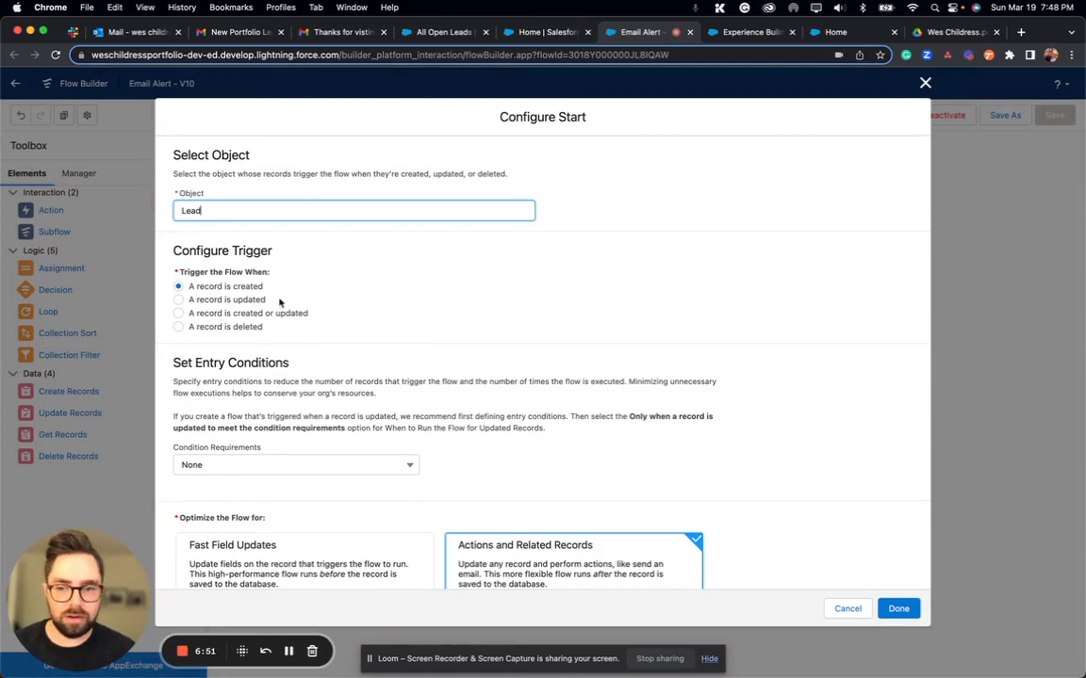
pyautogui.scroll(-2, 471, 348)
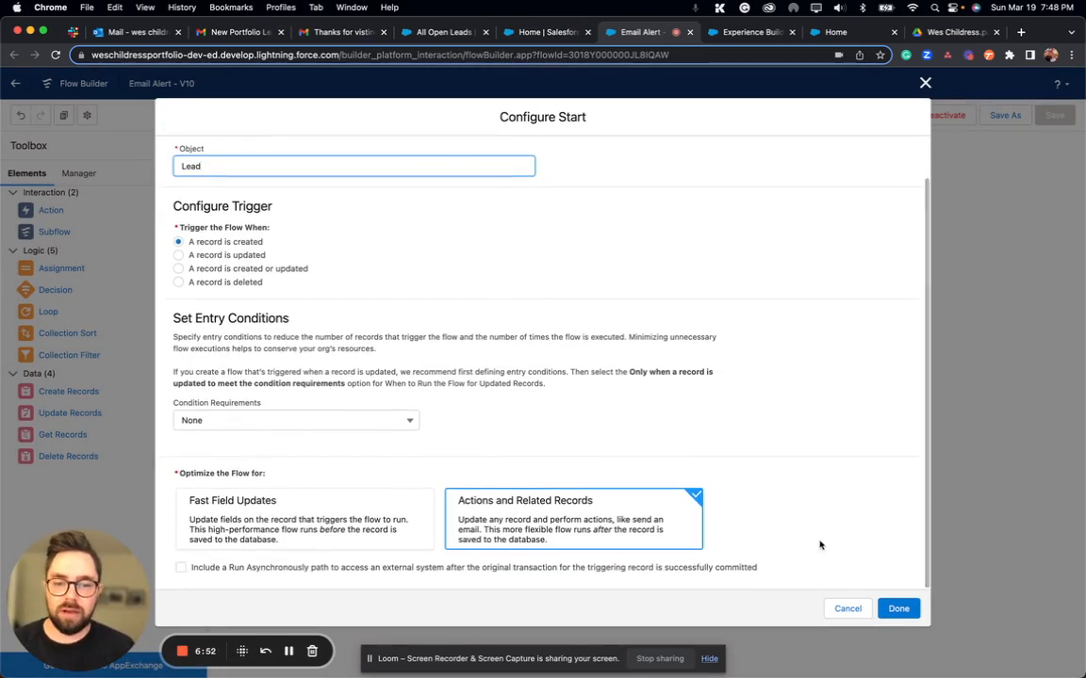
pyautogui.click(898, 608)
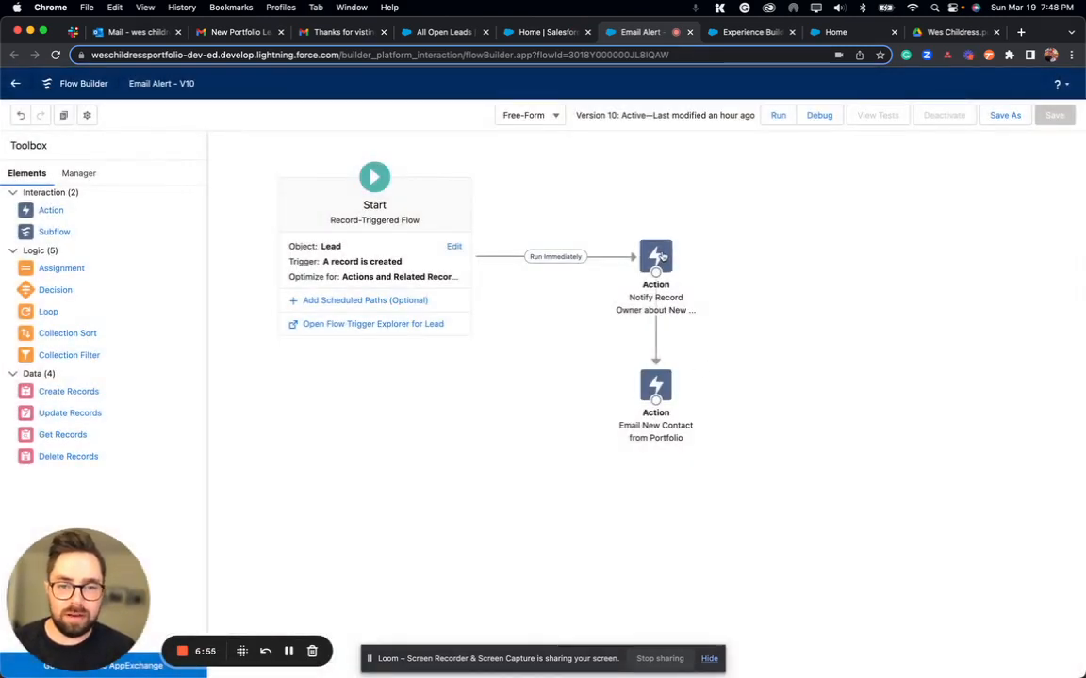
# Review the input values of the flow's two email actions, Notify Record Owner about New Lead and Email New Contact from Portfolio.
pyautogui.doubleClick(665, 262)
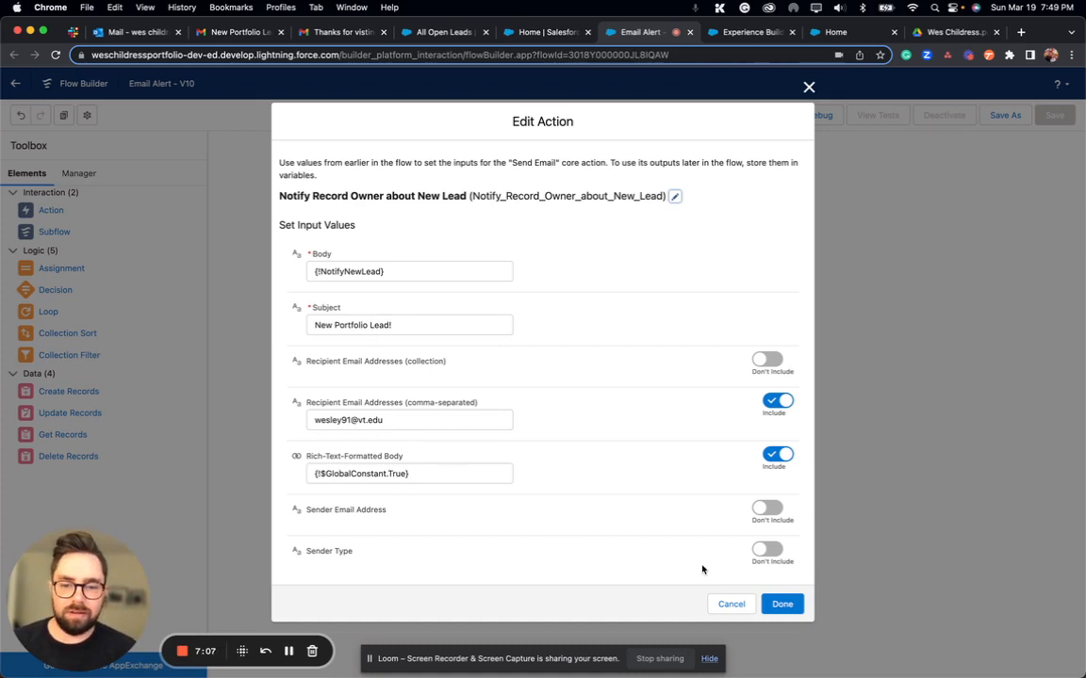
pyautogui.click(789, 608)
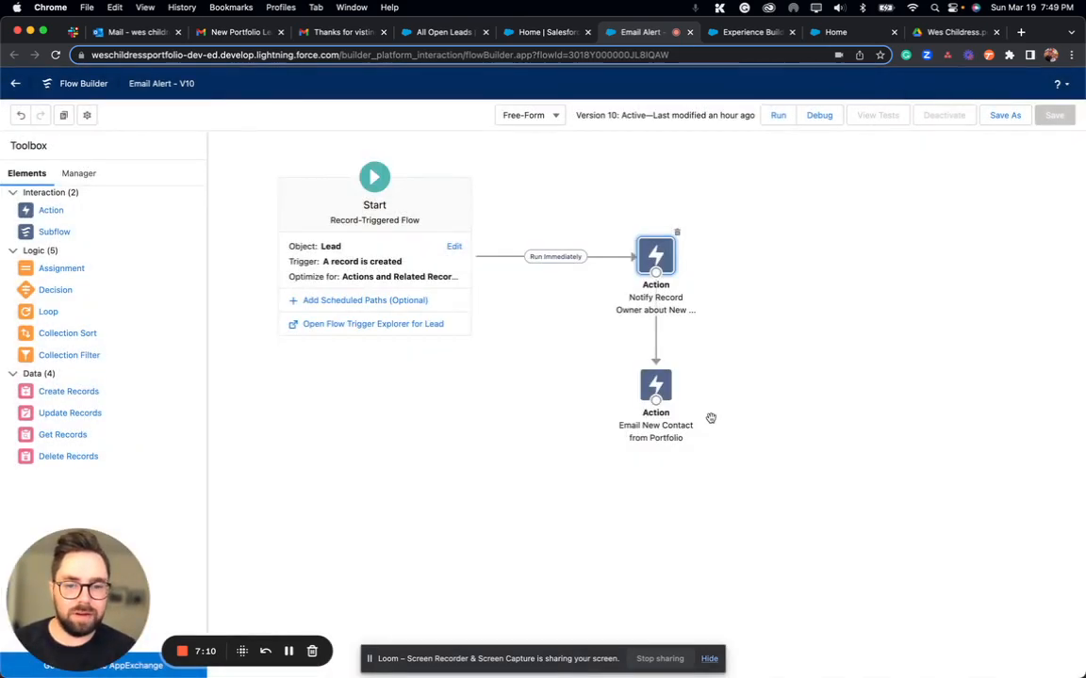
pyautogui.click(662, 385)
pyautogui.doubleClick(661, 384)
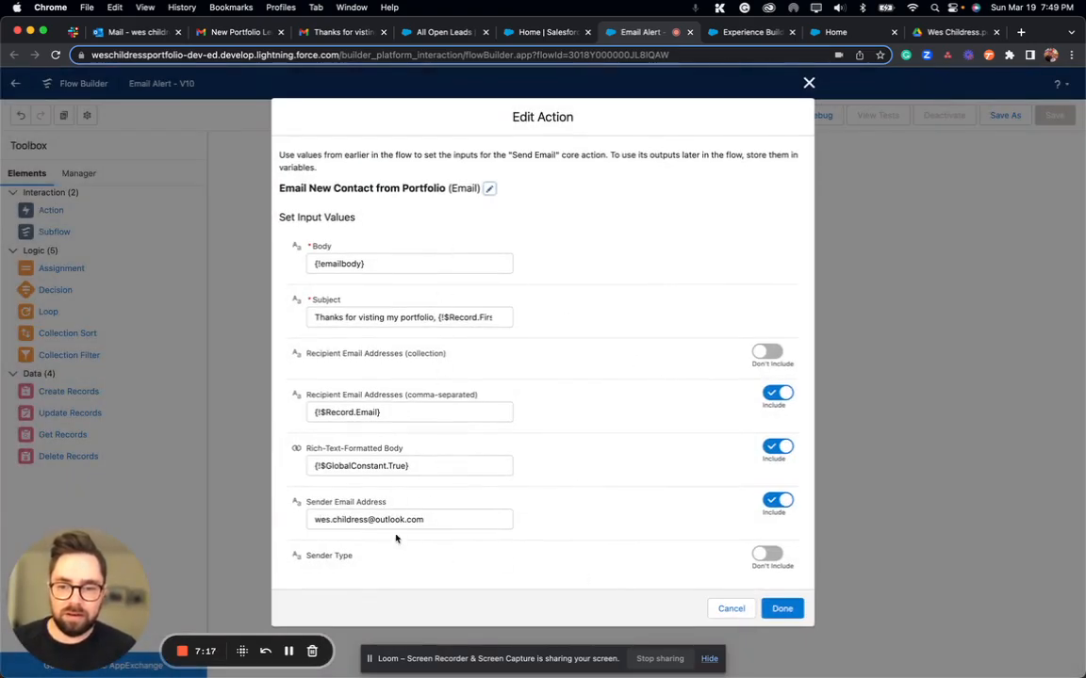
pyautogui.click(782, 609)
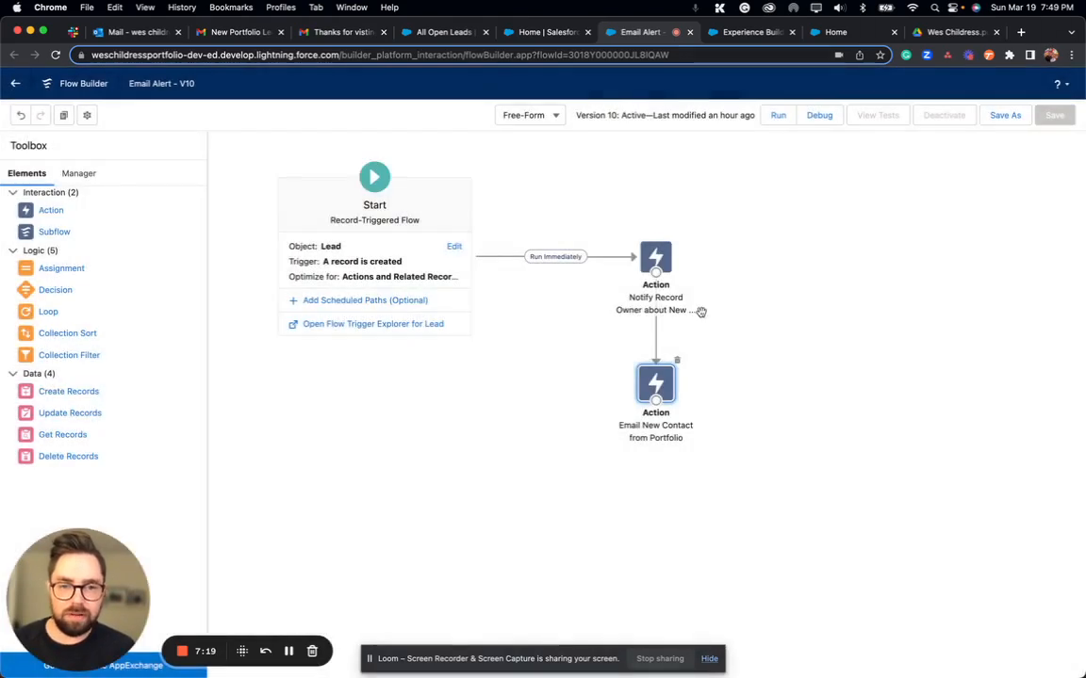
# Open the flow's emailbody text template, read its rich-text body and close it without changes.
pyautogui.click(83, 173)
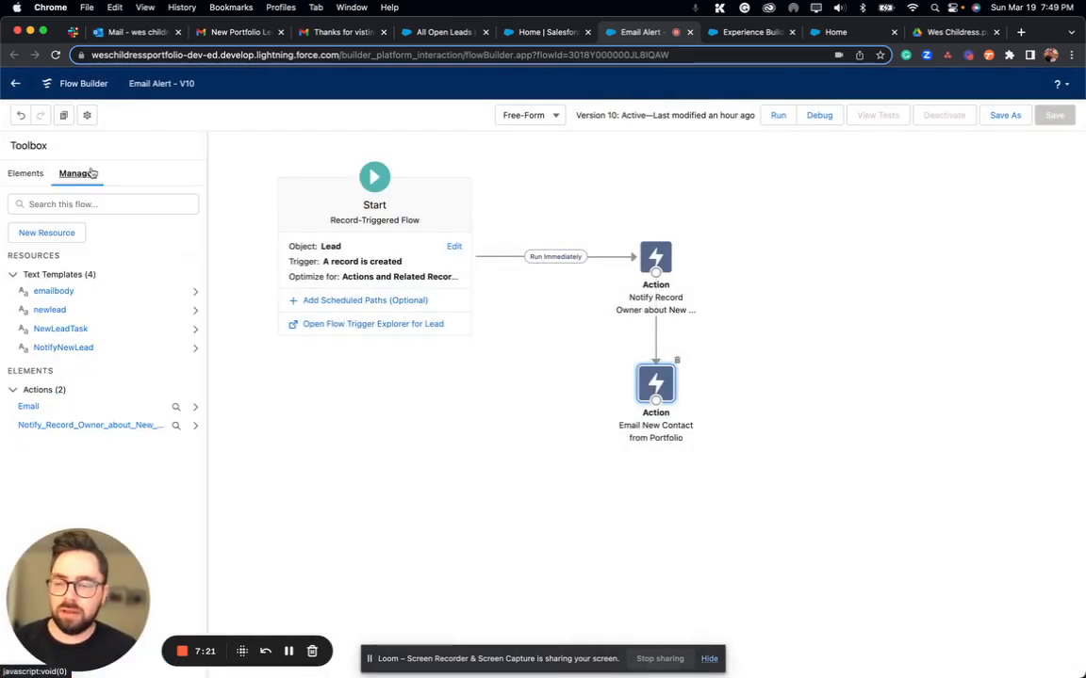
pyautogui.click(195, 291)
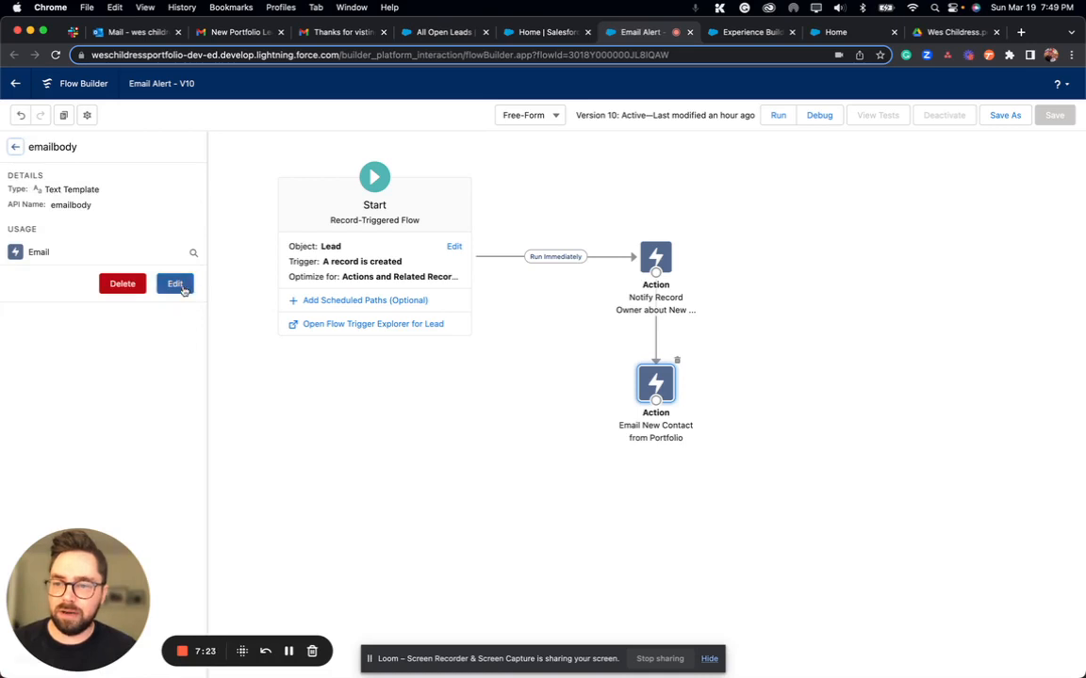
pyautogui.click(182, 287)
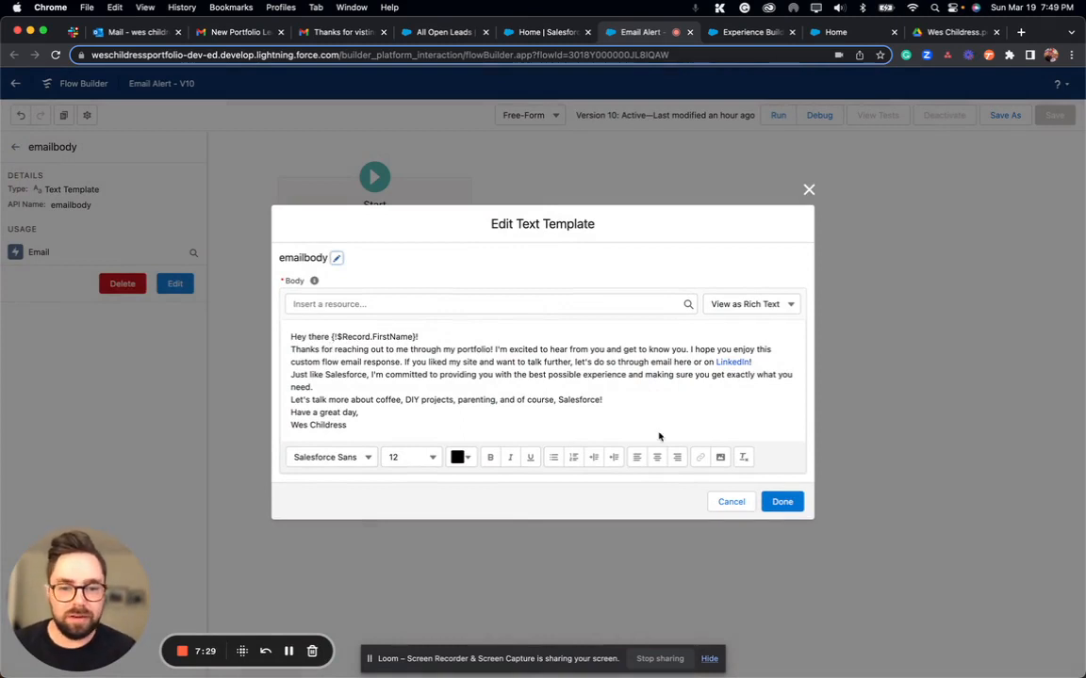
pyautogui.click(735, 505)
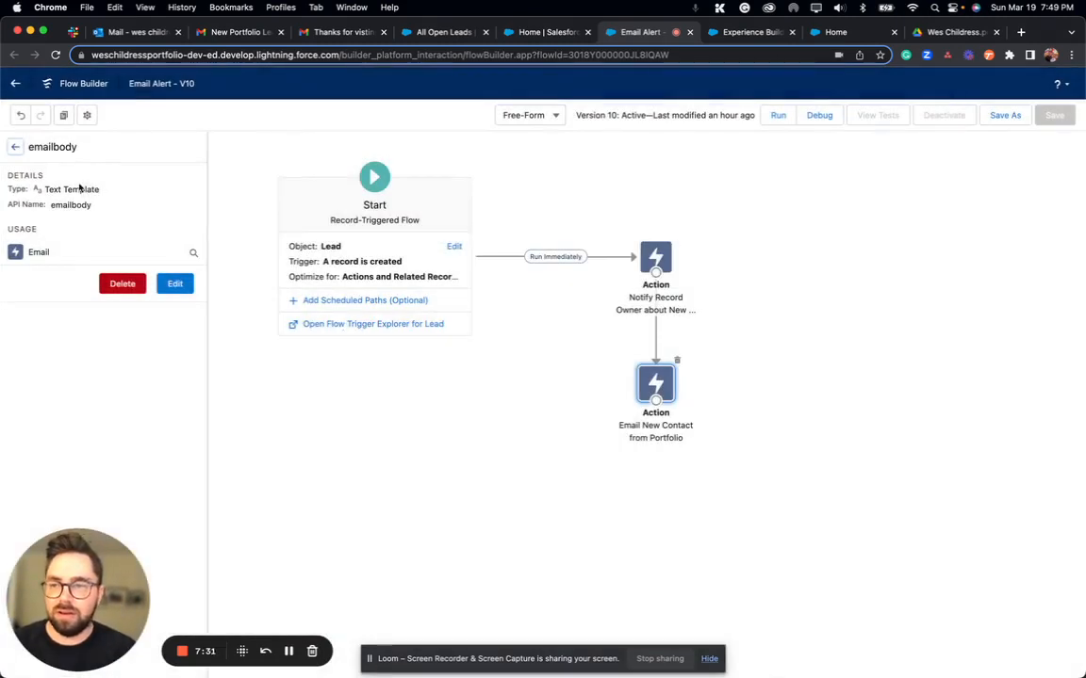
# Return to the flow's resource list, read the newlead text template and close it without changes.
pyautogui.click(14, 151)
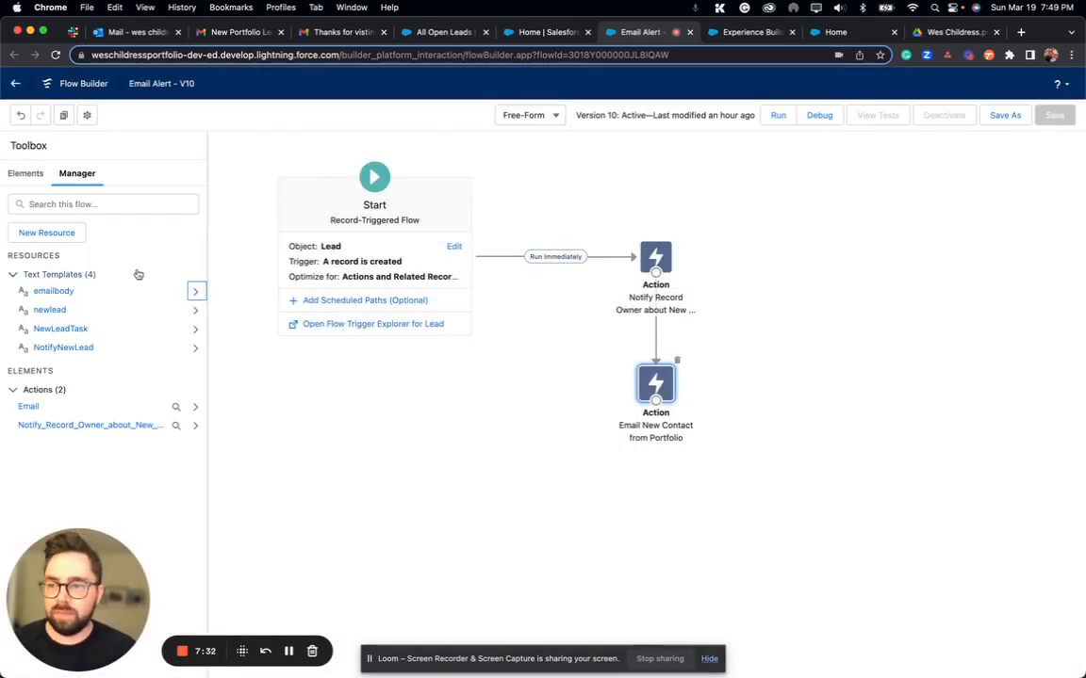
pyautogui.click(195, 311)
pyautogui.click(175, 237)
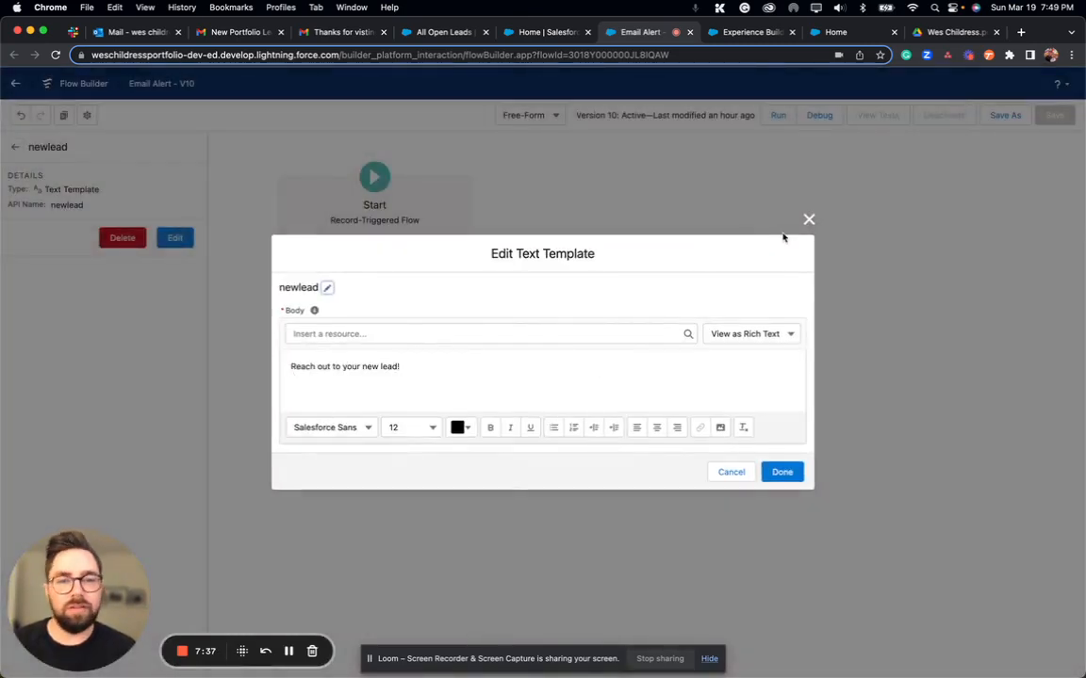
pyautogui.click(808, 219)
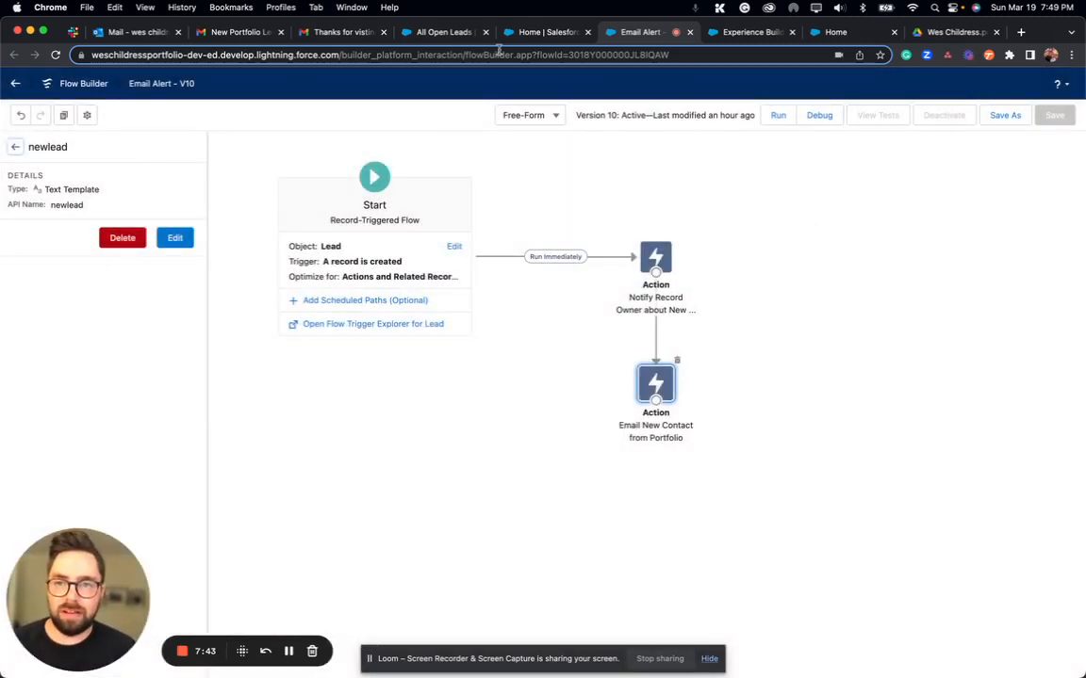
# Switch to the All Open Leads list, reload it and open the lead with the message "Hello There!".
pyautogui.click(443, 32)
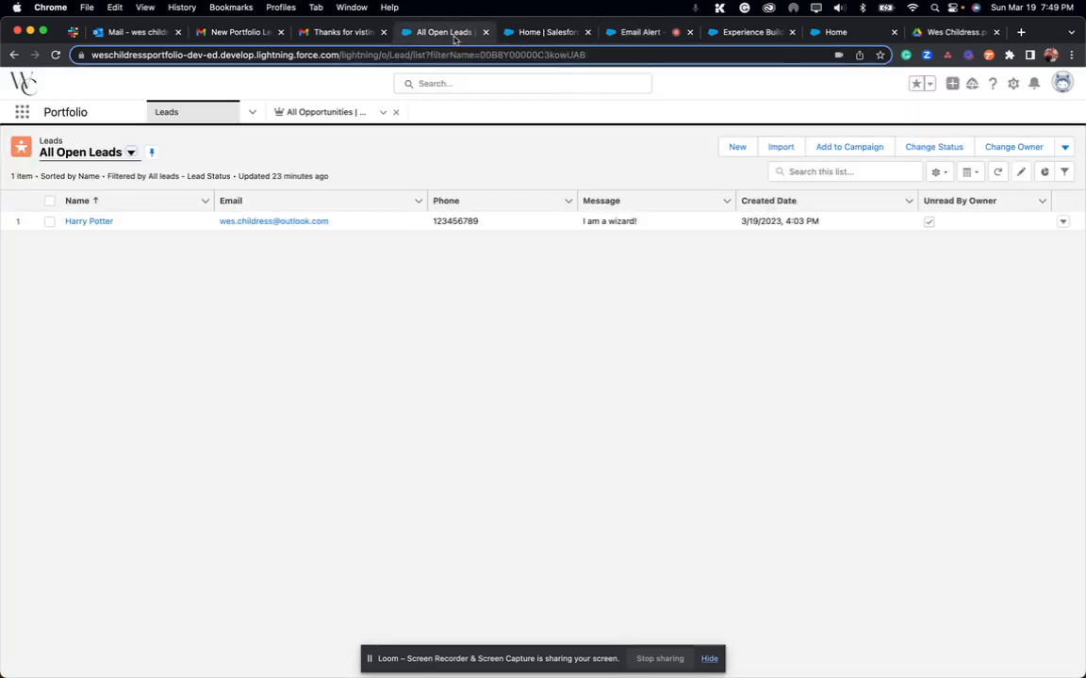
pyautogui.click(348, 54)
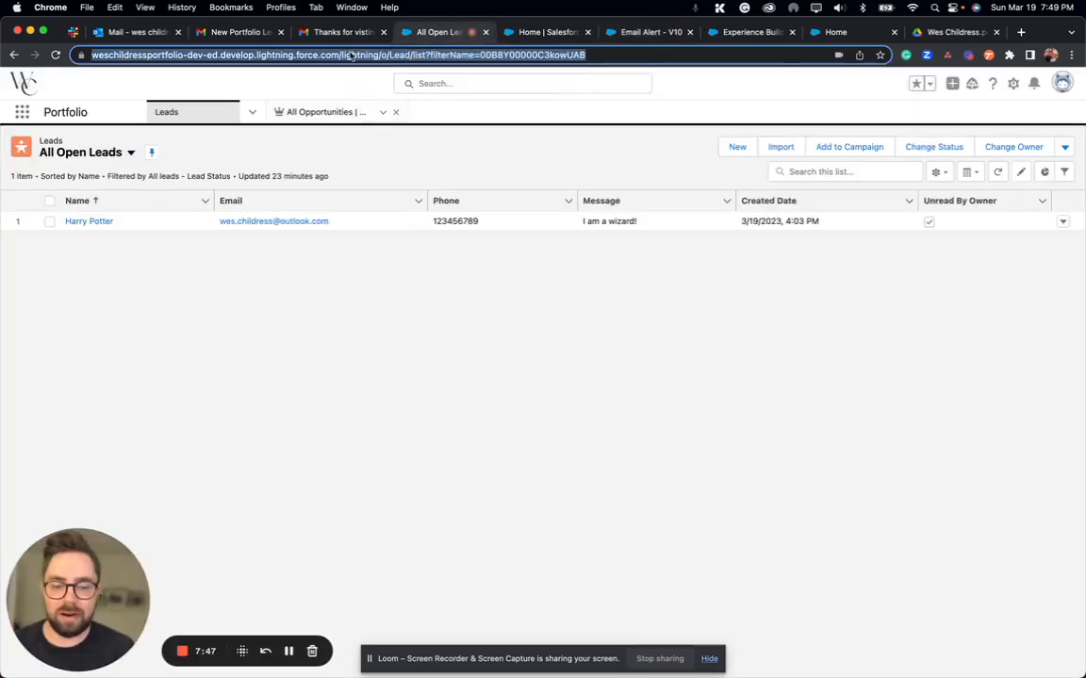
pyautogui.press('Return')
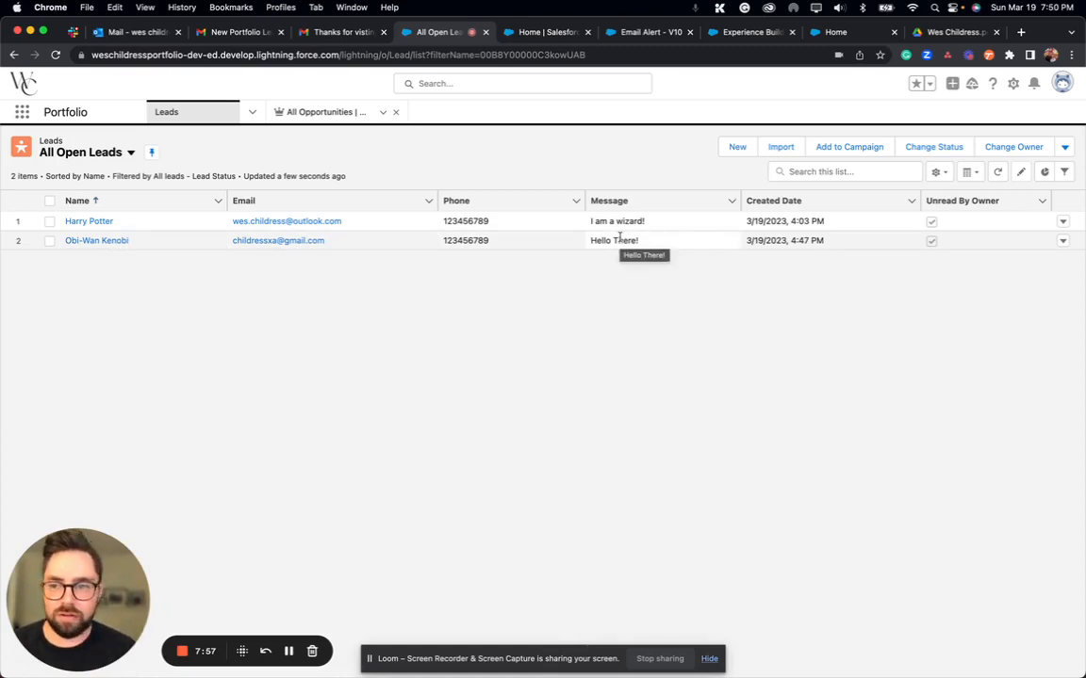
pyautogui.click(115, 242)
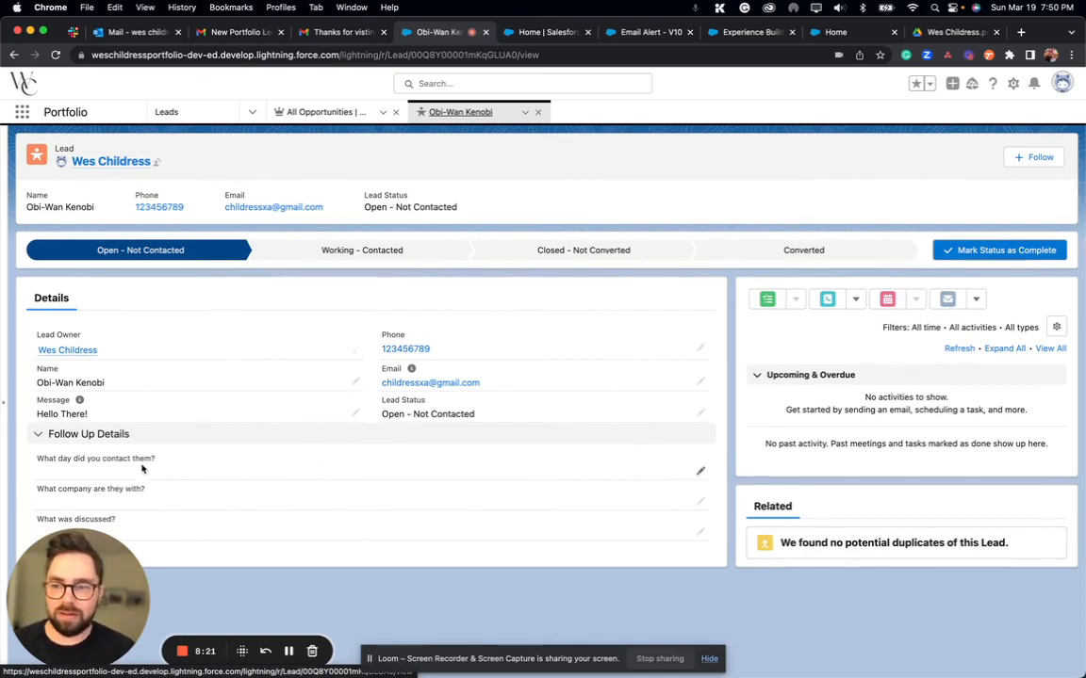
# Open the lead's details for editing and examine the Follow Up Details fields for contact date, company and discussion.
pyautogui.click(700, 473)
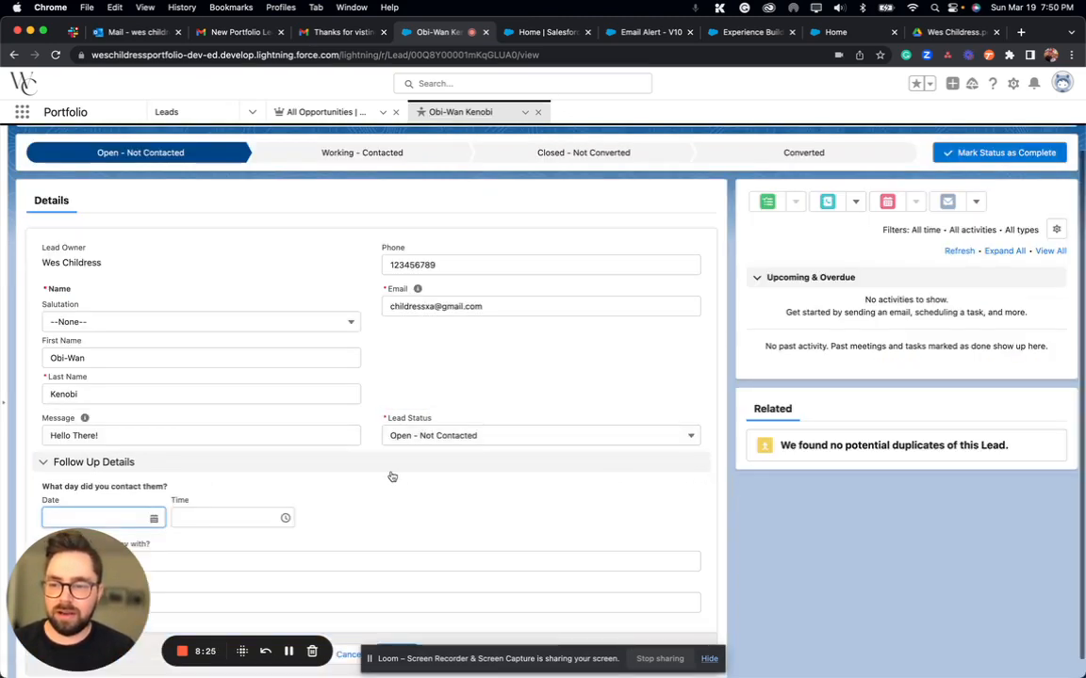
pyautogui.click(154, 517)
pyautogui.click(353, 527)
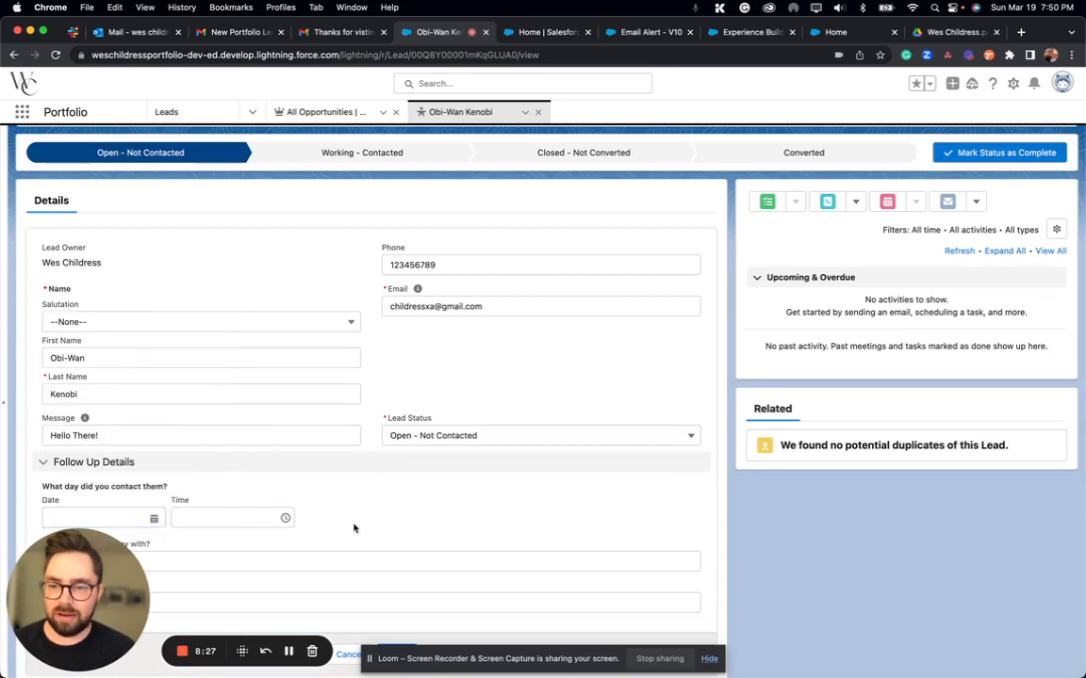
pyautogui.scroll(-1, 368, 536)
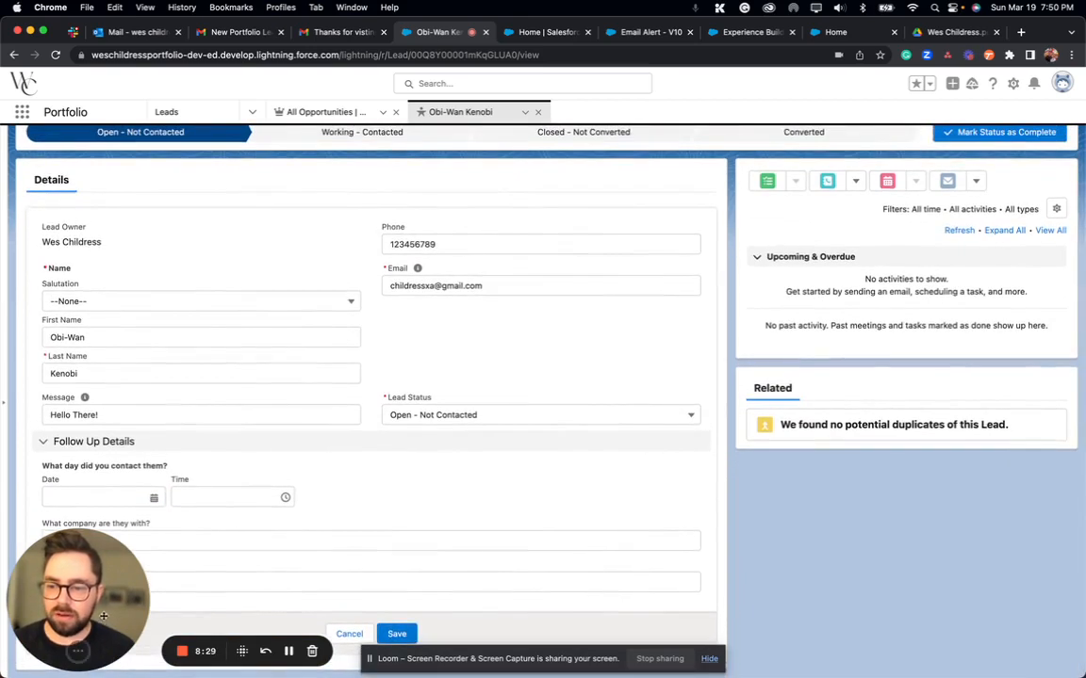
pyautogui.moveTo(127, 615); pyautogui.dragTo(862, 591)
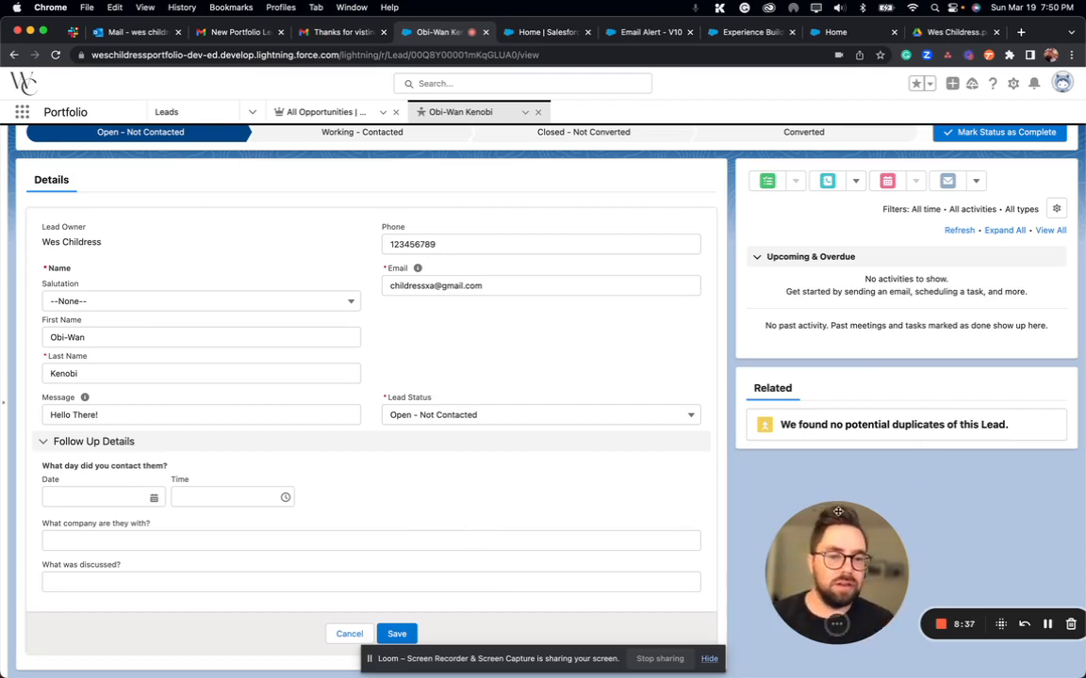
pyautogui.scroll(1, 860, 496)
pyautogui.scroll(2, 860, 497)
pyautogui.moveTo(843, 546); pyautogui.dragTo(139, 484)
pyautogui.scroll(2, 510, 335)
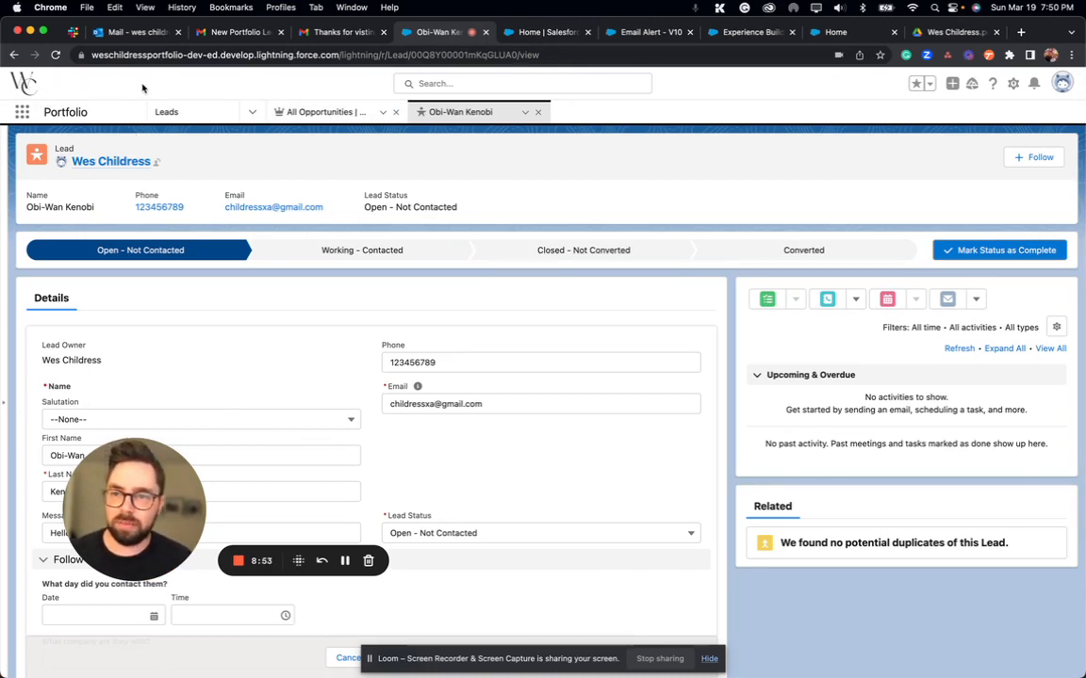
# Open the Nasa Salesforce Administrator record from All Opportunities and review its hiring manager reminder, stage path and details.
pyautogui.click(308, 113)
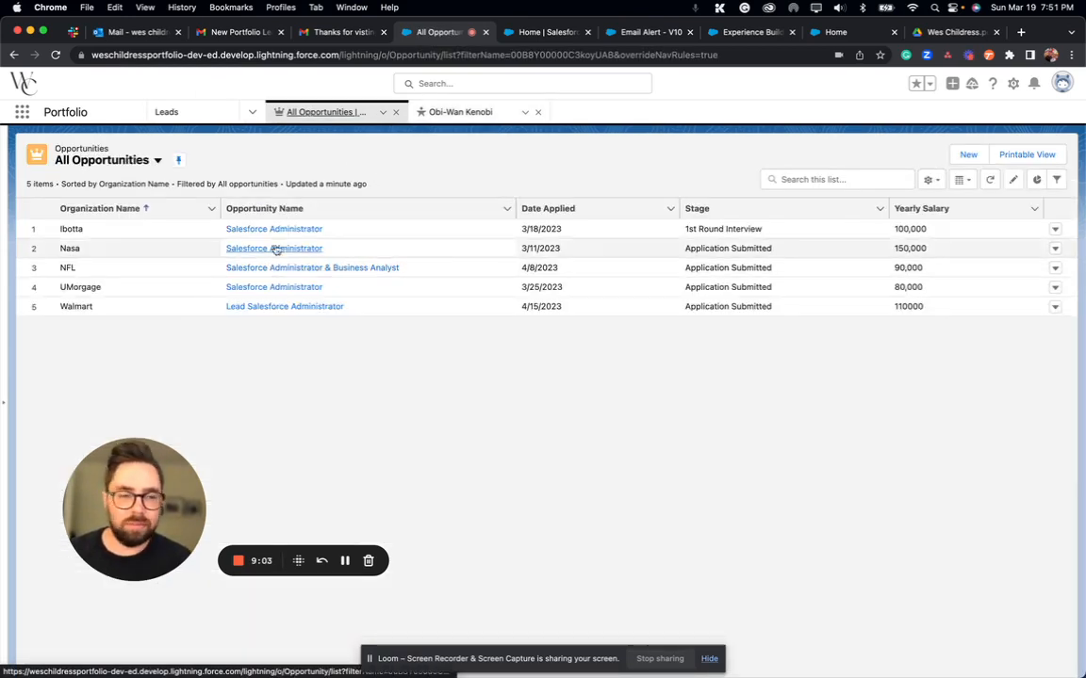
pyautogui.moveTo(158, 503); pyautogui.dragTo(113, 588)
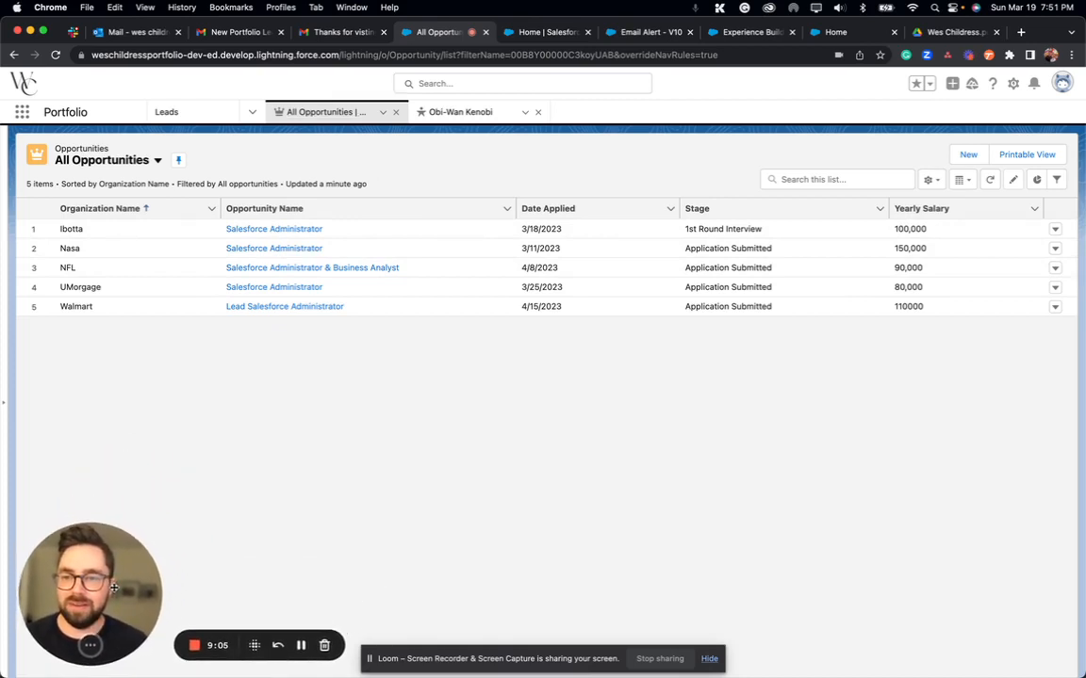
pyautogui.click(272, 249)
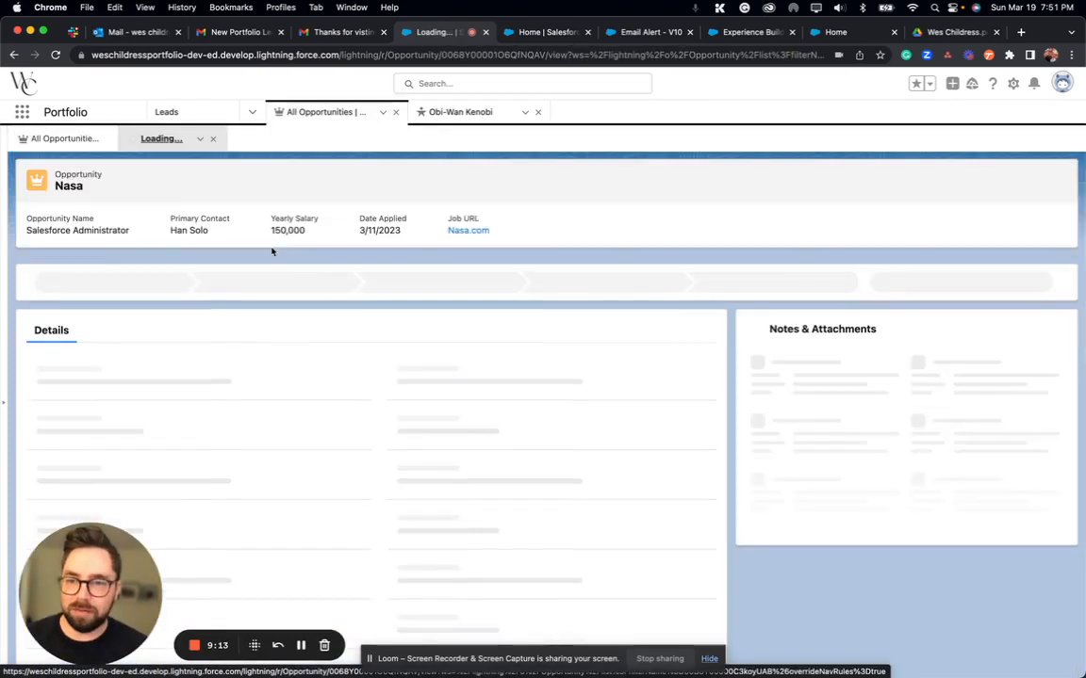
pyautogui.scroll(-1, 377, 273)
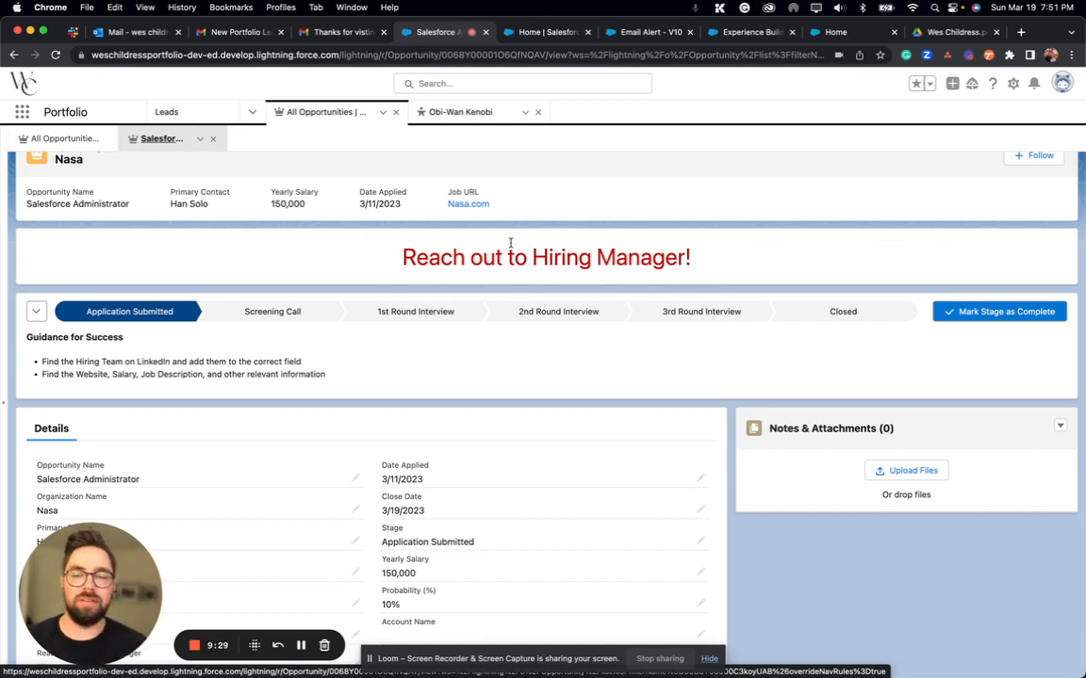
pyautogui.scroll(-4, 510, 243)
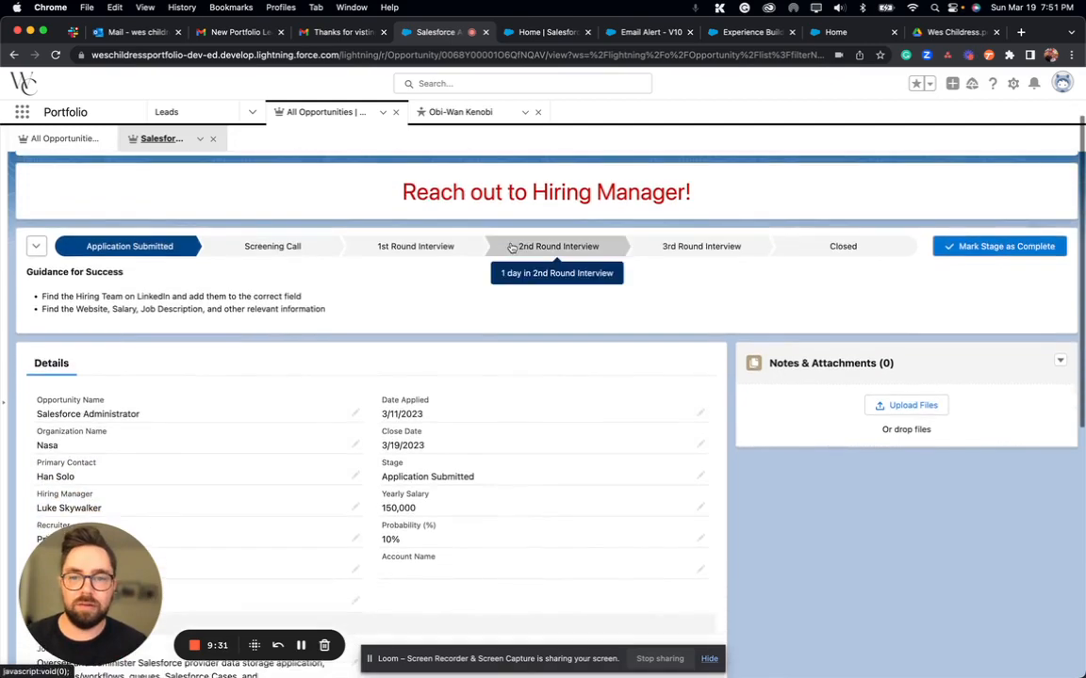
pyautogui.scroll(4, 511, 247)
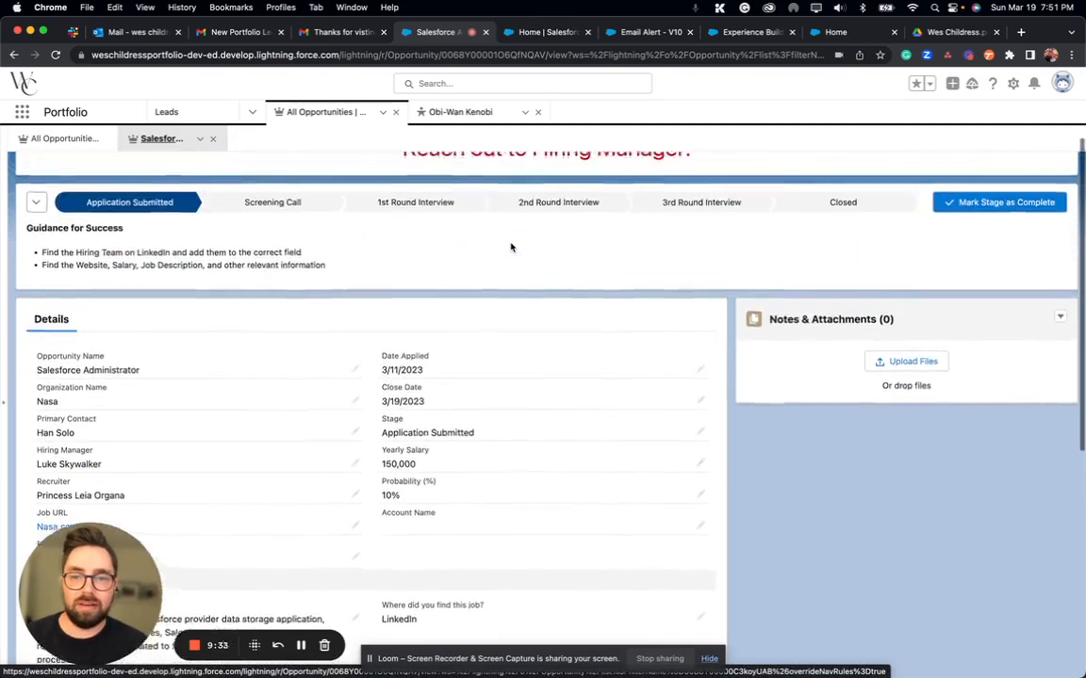
# Enable Reach out to Hiring Manager on the Nasa Salesforce Administrator opportunity and save the record.
pyautogui.scroll(-4, 511, 247)
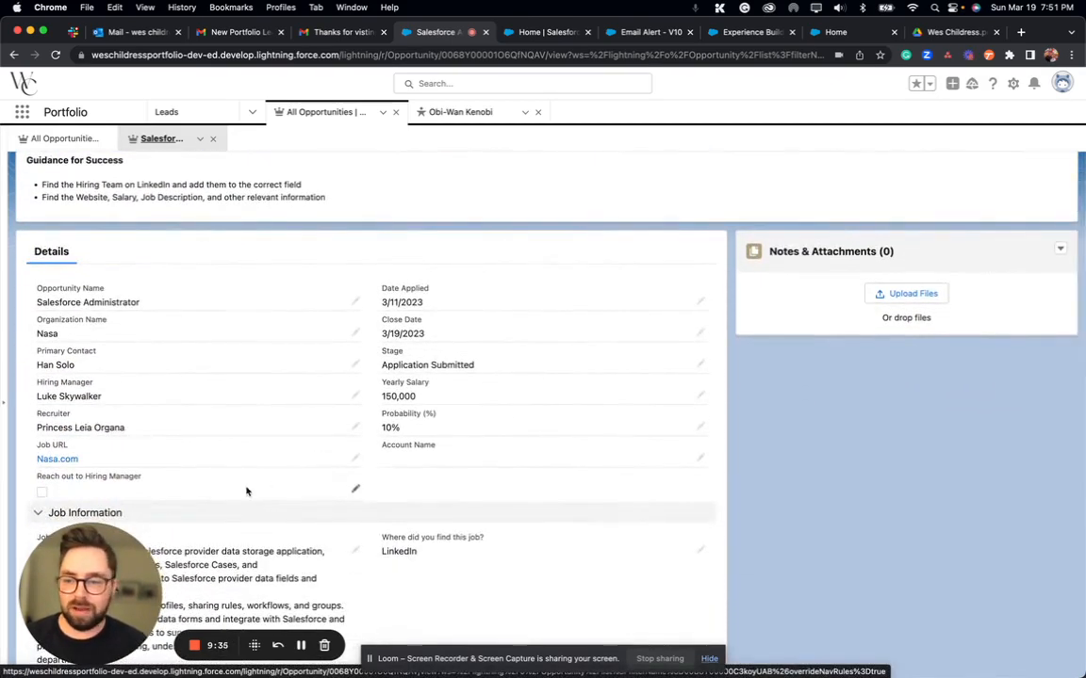
pyautogui.click(354, 493)
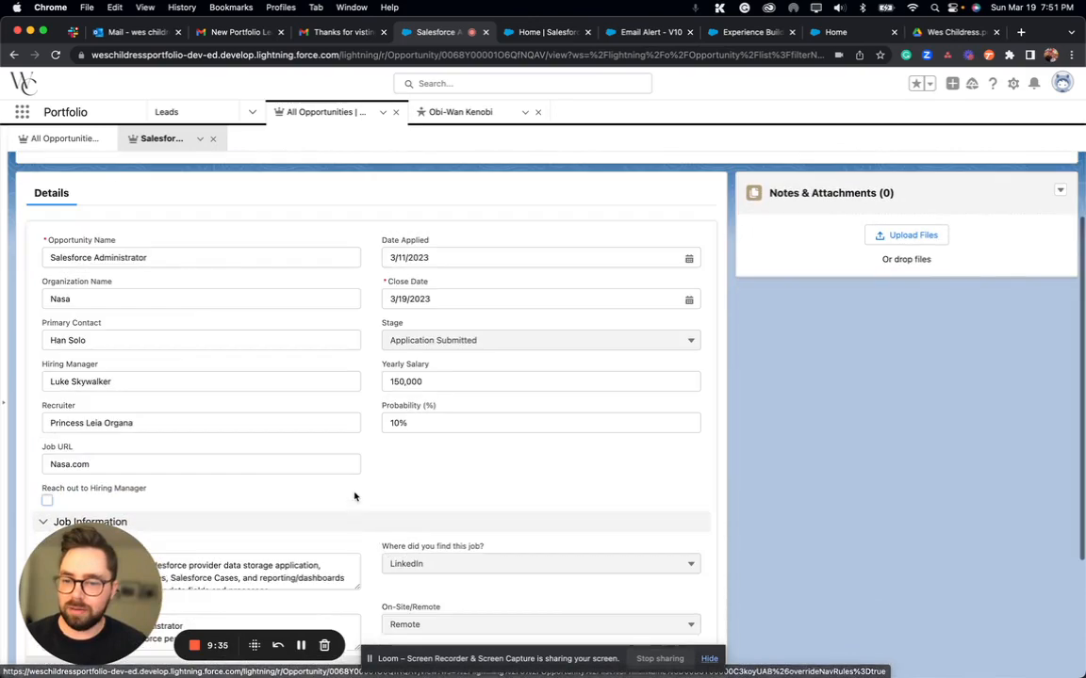
pyautogui.click(47, 500)
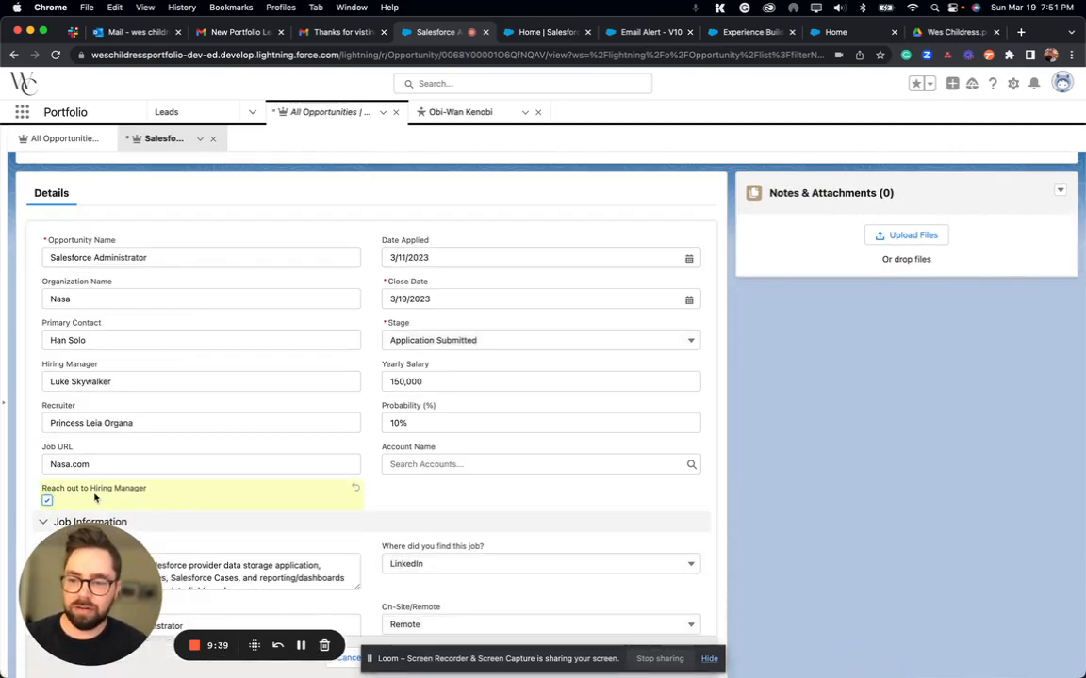
pyautogui.scroll(-5, 313, 518)
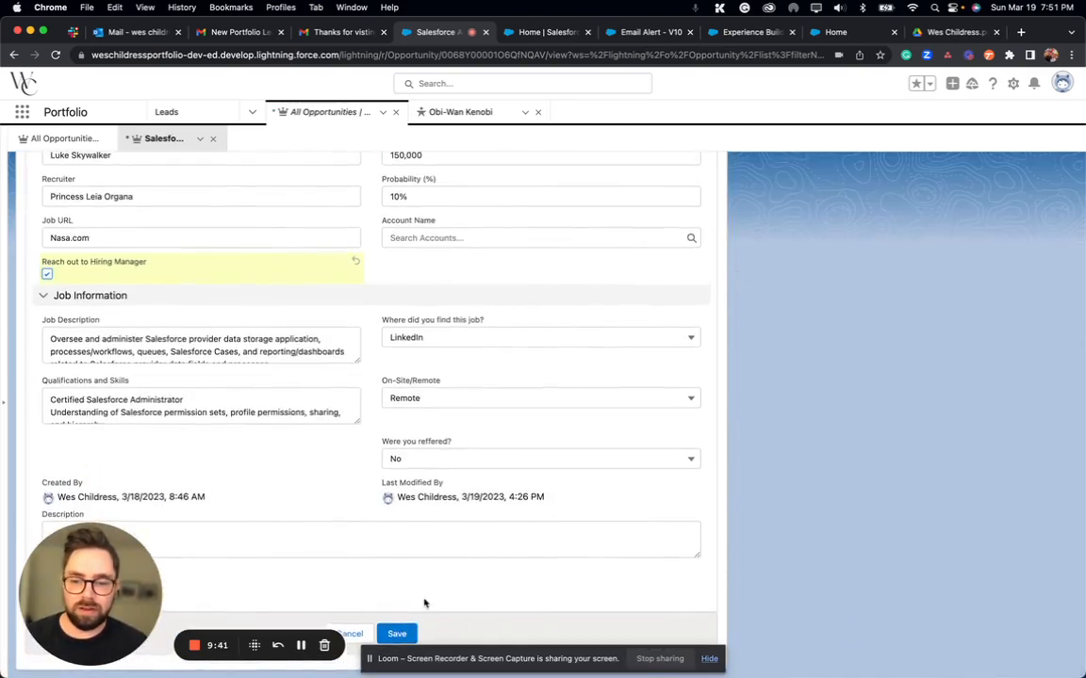
pyautogui.click(396, 635)
pyautogui.scroll(10, 448, 407)
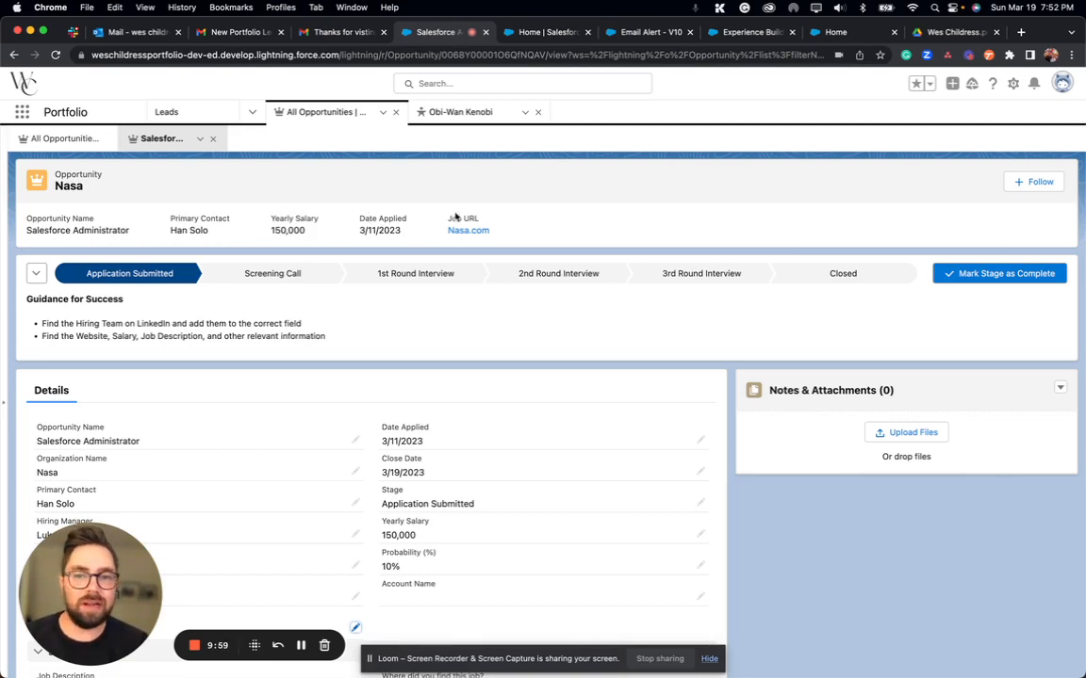
# Read the two Guidance for Success points for the Application Submitted stage.
pyautogui.scroll(-2, 419, 286)
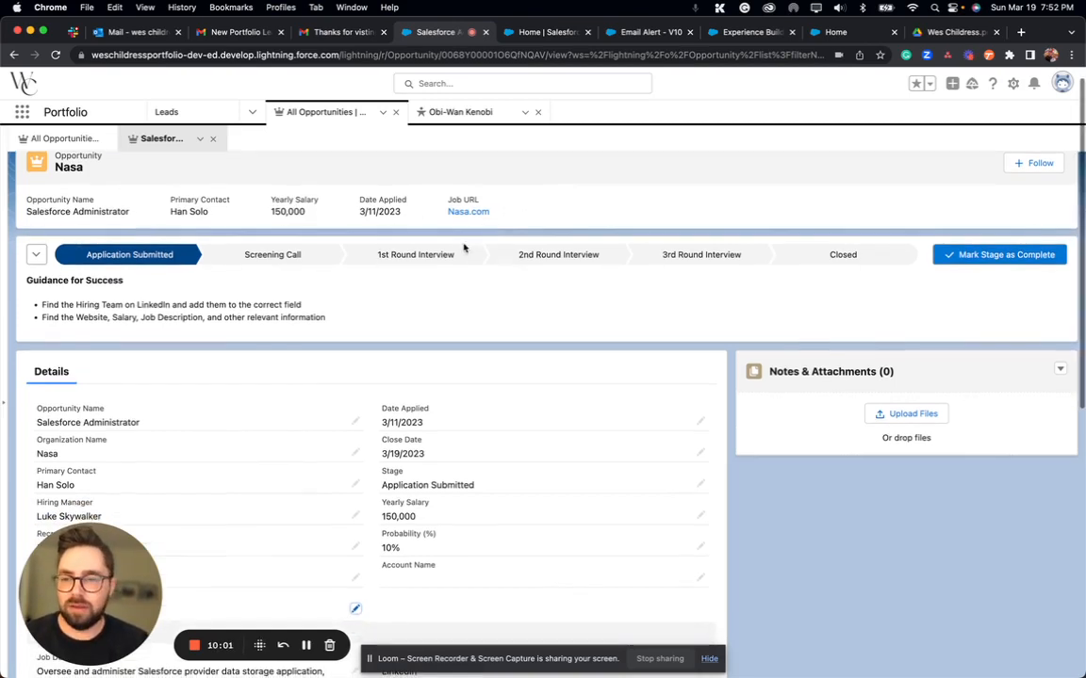
pyautogui.scroll(1, 380, 306)
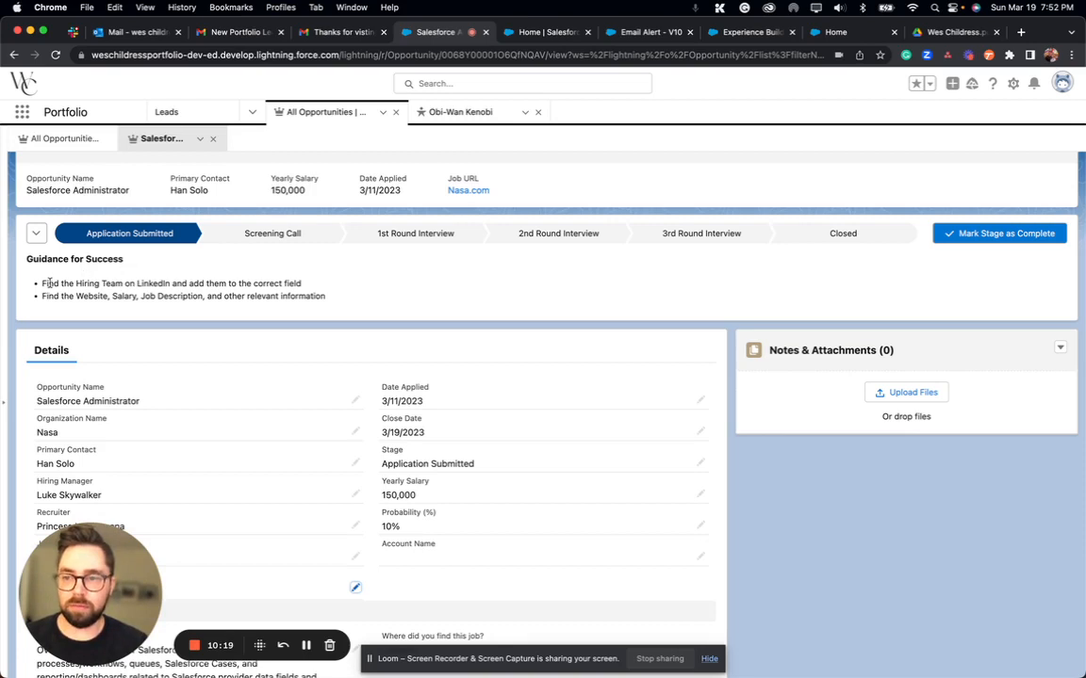
pyautogui.moveTo(42, 282); pyautogui.dragTo(273, 283)
pyautogui.click(169, 295)
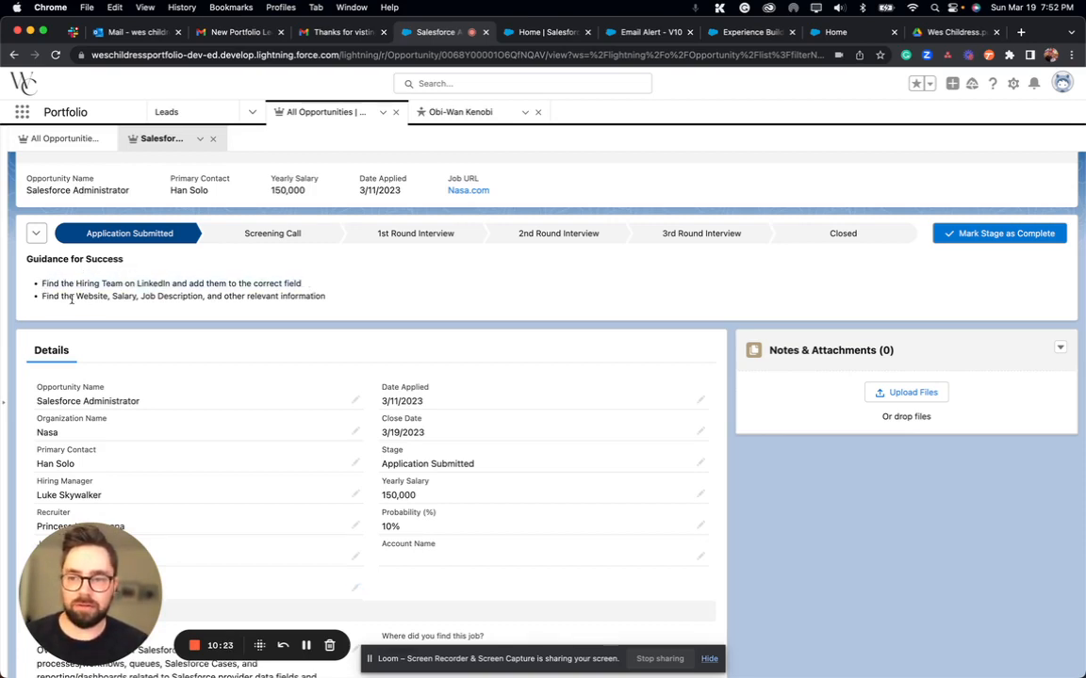
pyautogui.moveTo(42, 296); pyautogui.dragTo(291, 296)
pyautogui.click(291, 296)
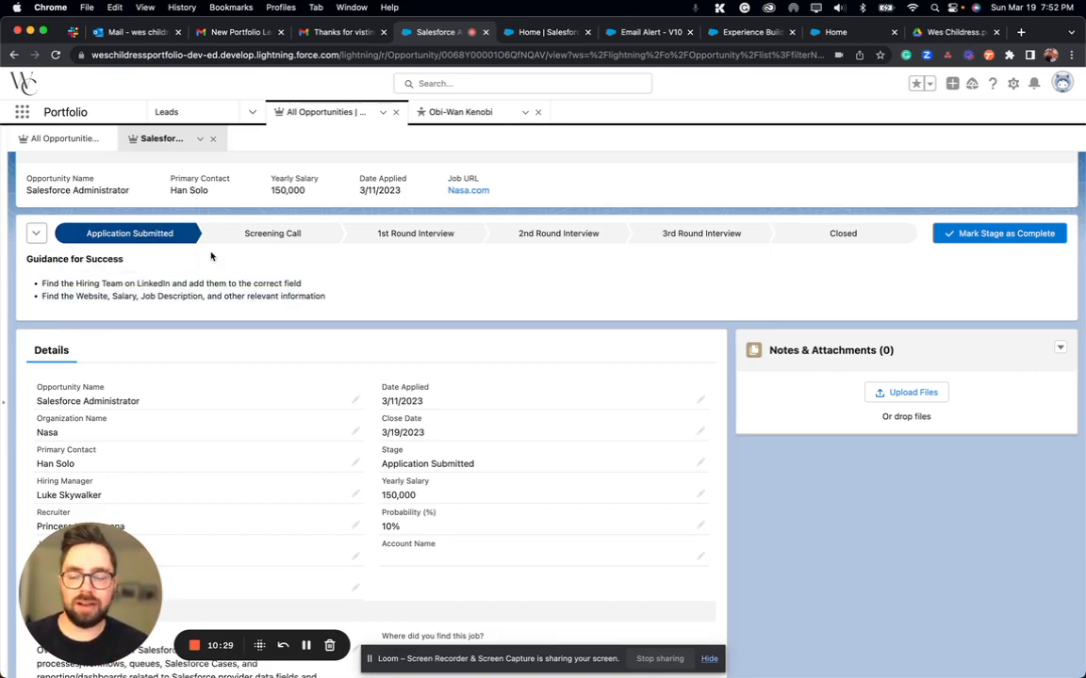
# Review the opportunity's Job Information section, including the job description and the qualifications and skills.
pyautogui.scroll(-10, 211, 257)
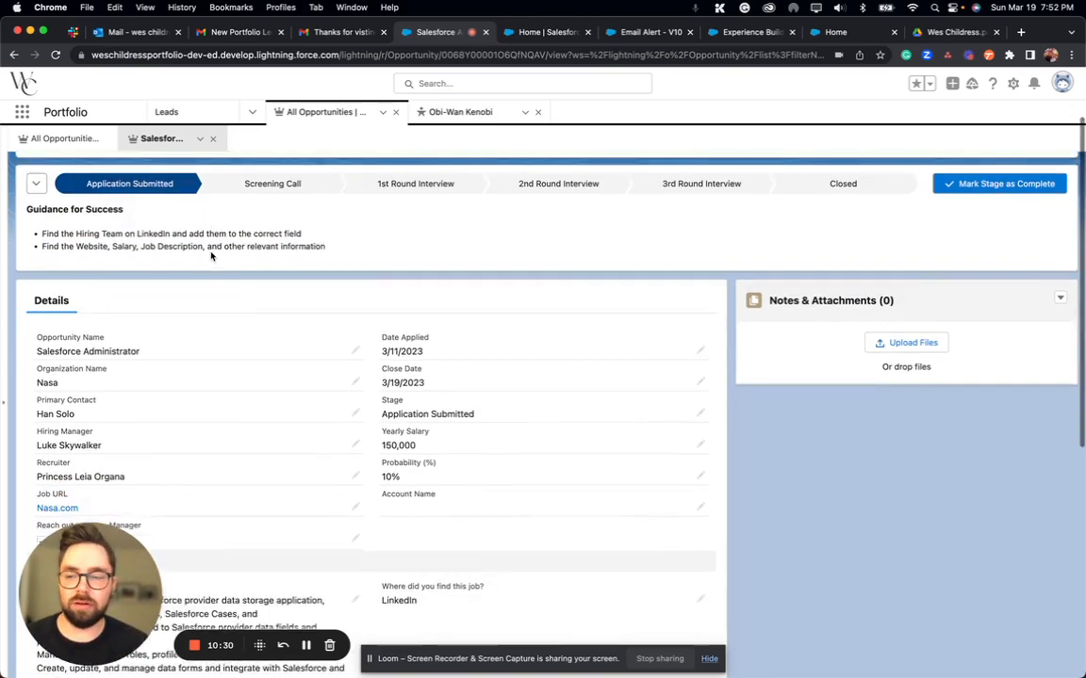
pyautogui.scroll(1, 110, 189)
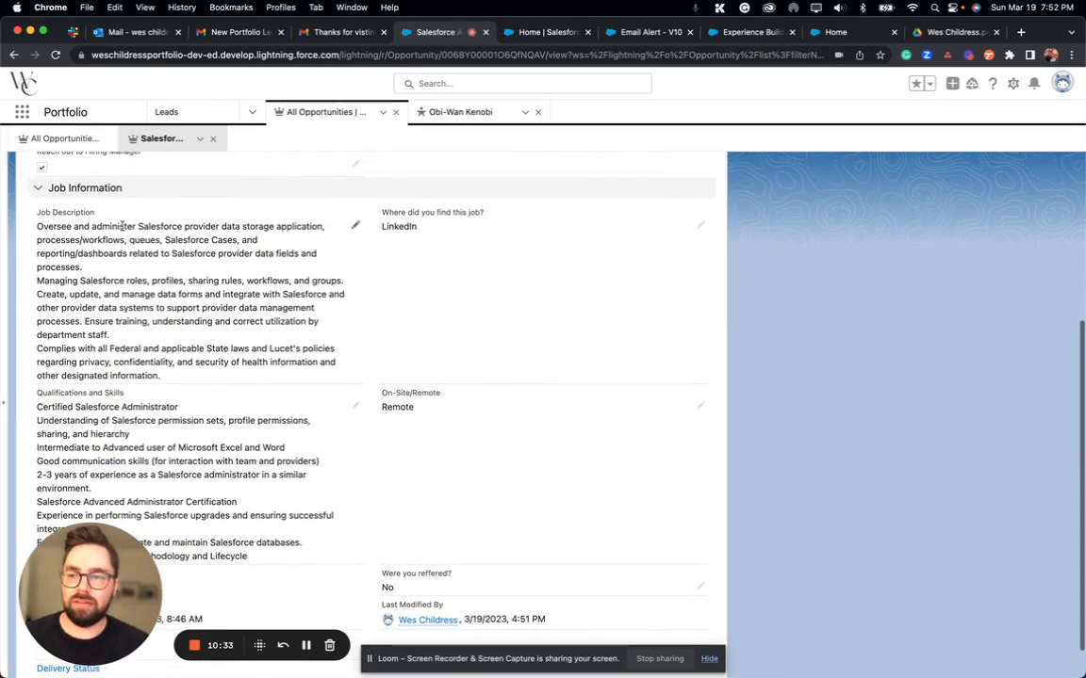
pyautogui.scroll(10, 59, 193)
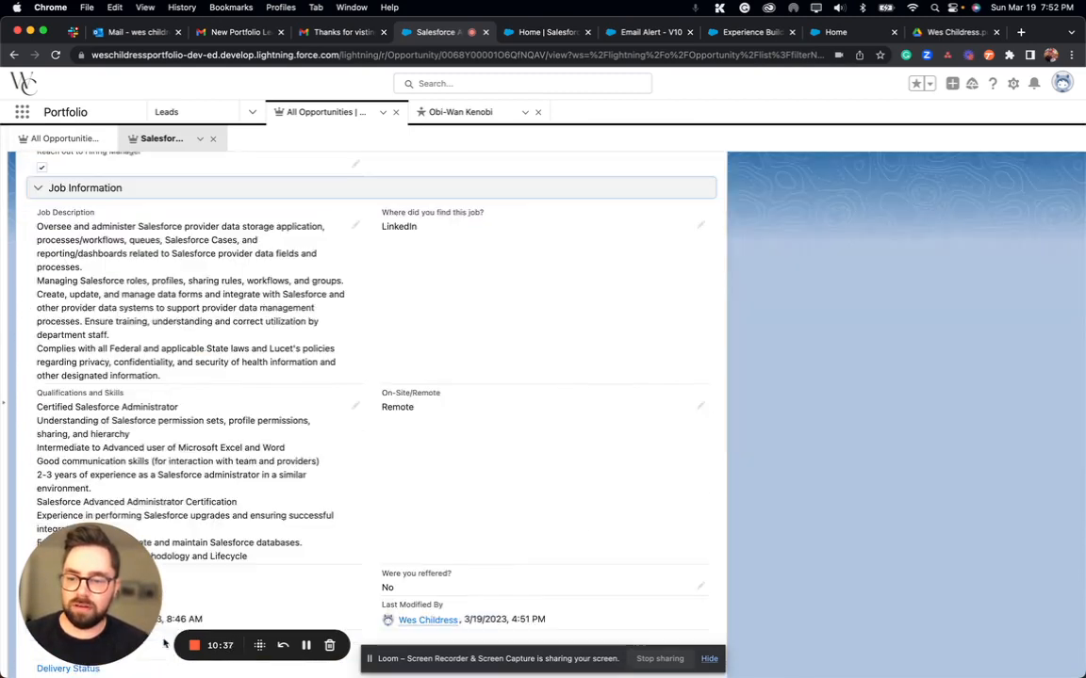
pyautogui.moveTo(119, 609); pyautogui.dragTo(818, 477)
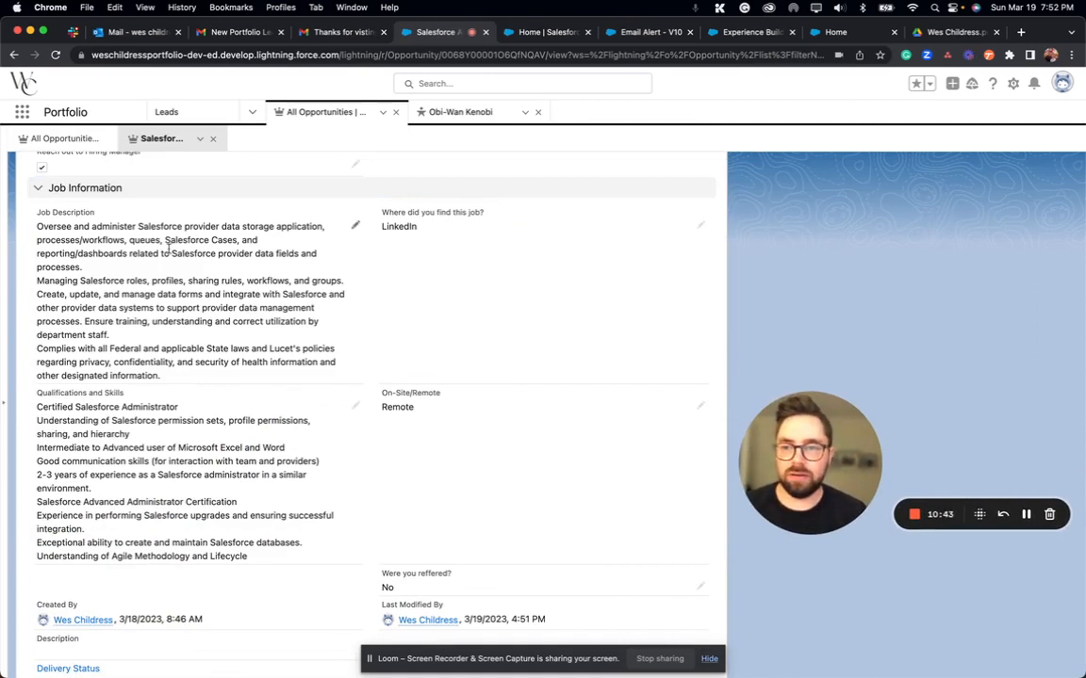
pyautogui.scroll(-1, 228, 226)
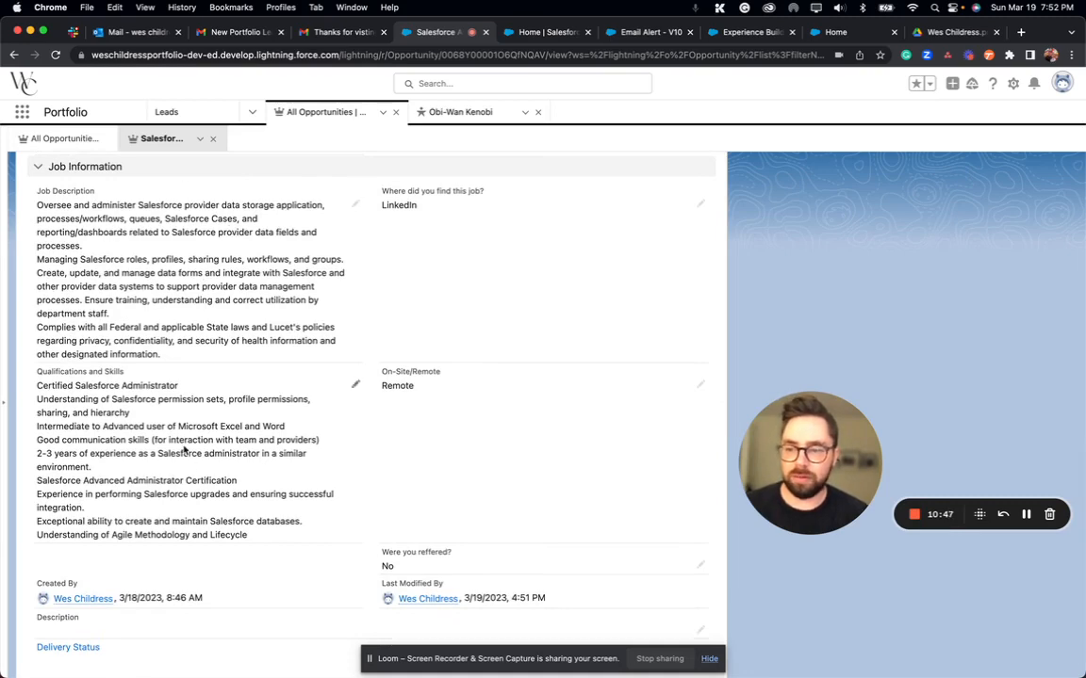
pyautogui.scroll(-1, 150, 450)
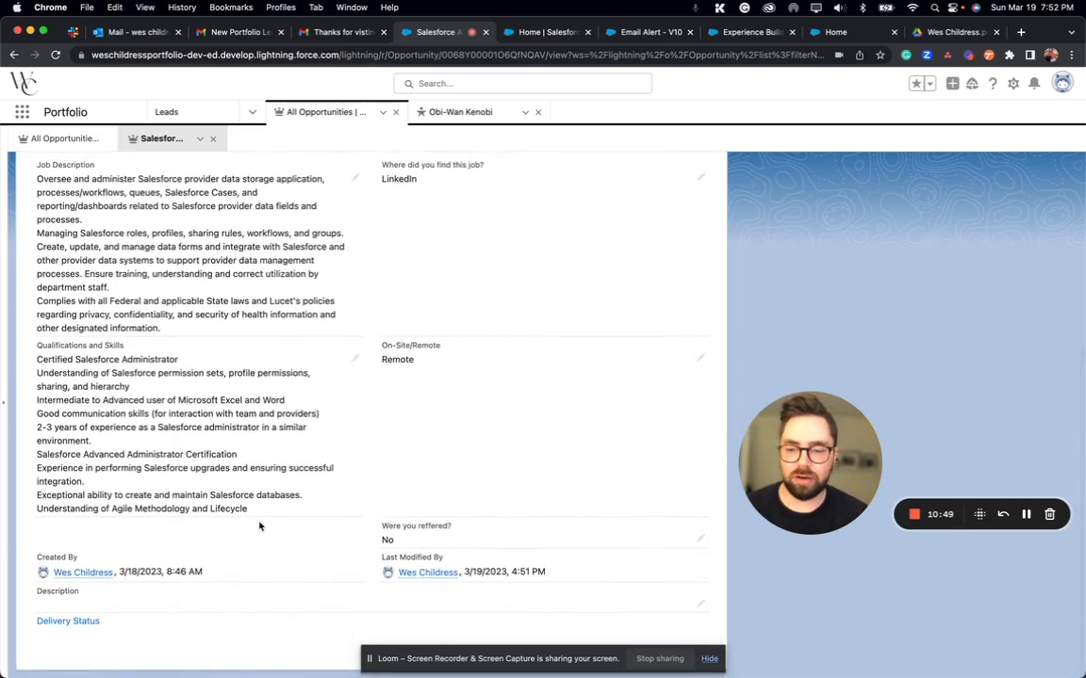
pyautogui.scroll(4, 259, 521)
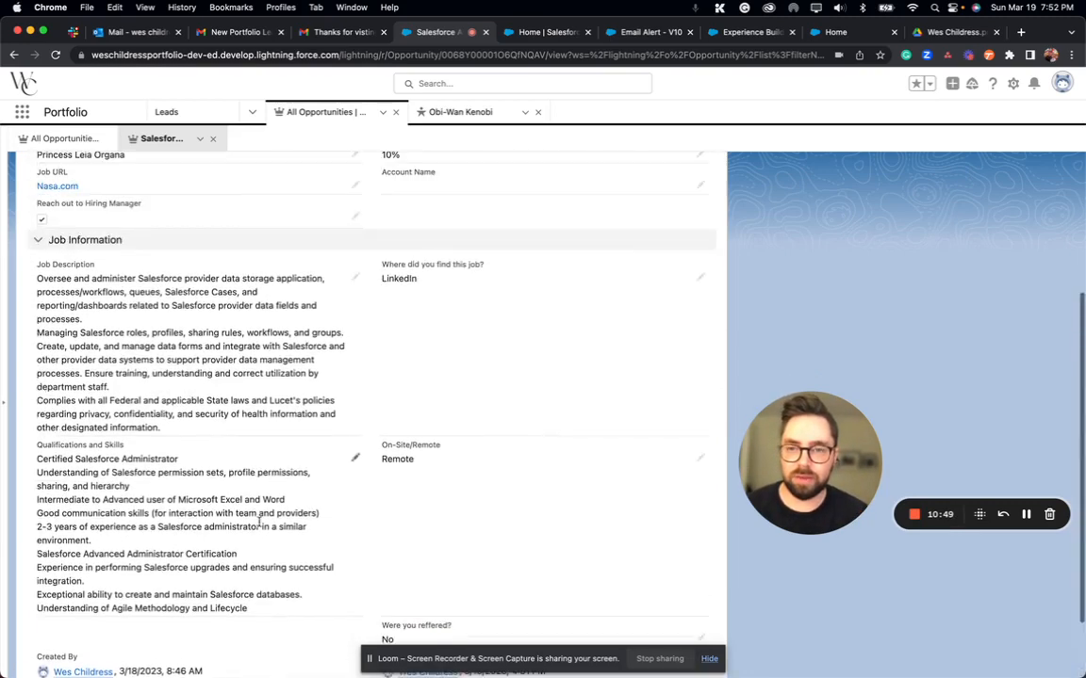
# Open the details for editing, examine the choices for job source, On-Site/Remote and referral, and cancel without changes.
pyautogui.click(701, 282)
pyautogui.click(640, 339)
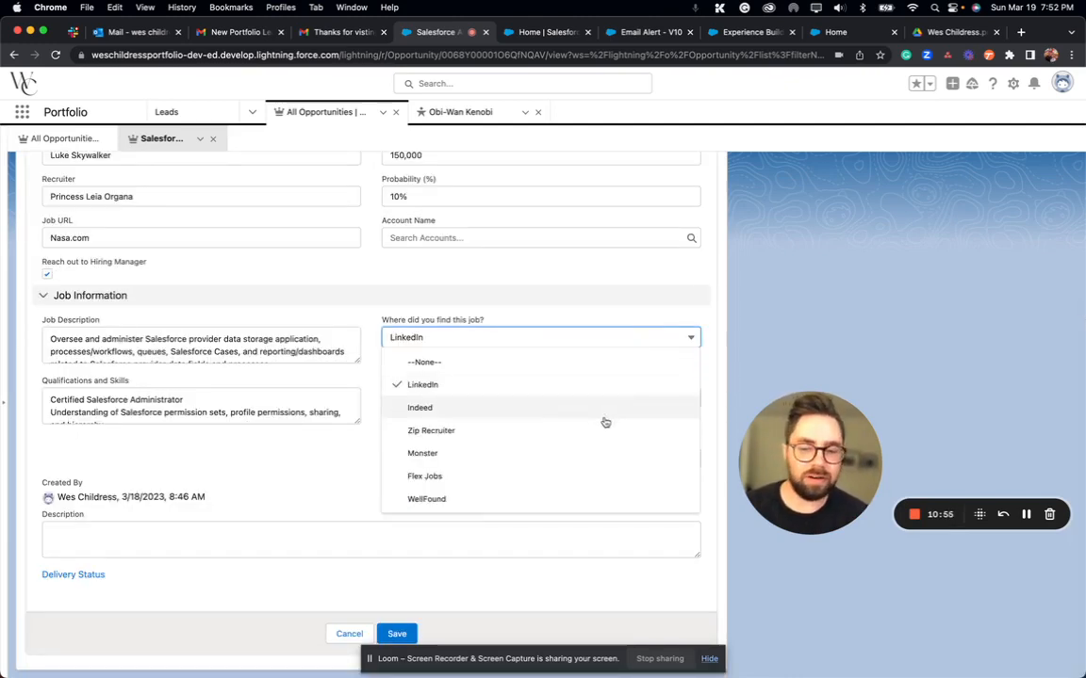
pyautogui.click(853, 327)
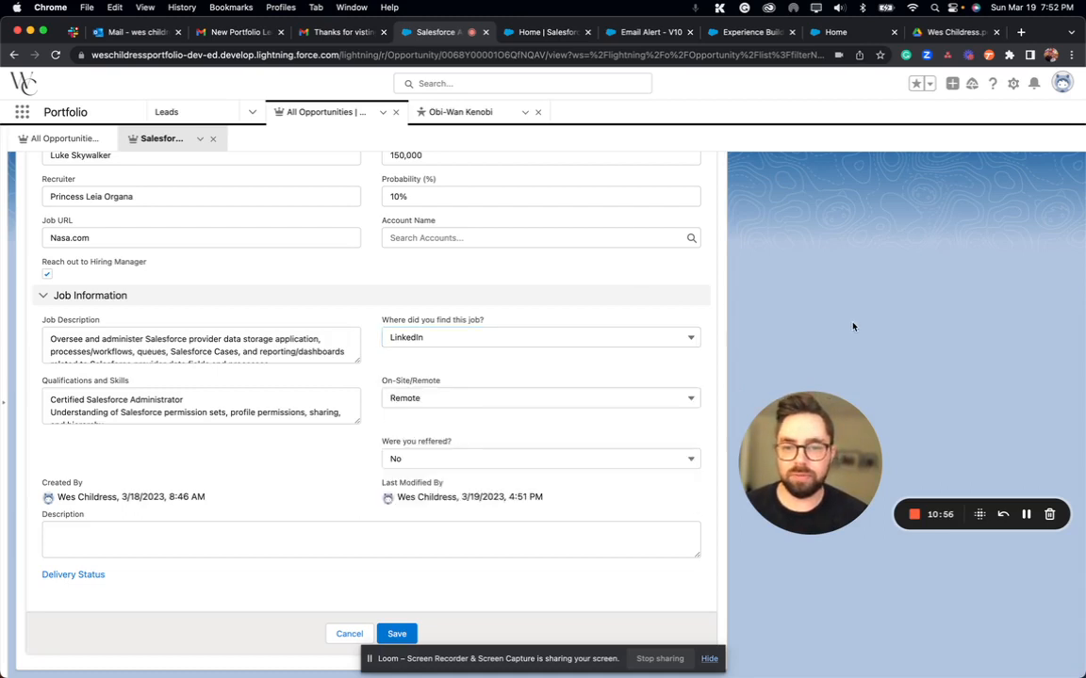
pyautogui.click(648, 400)
pyautogui.click(745, 376)
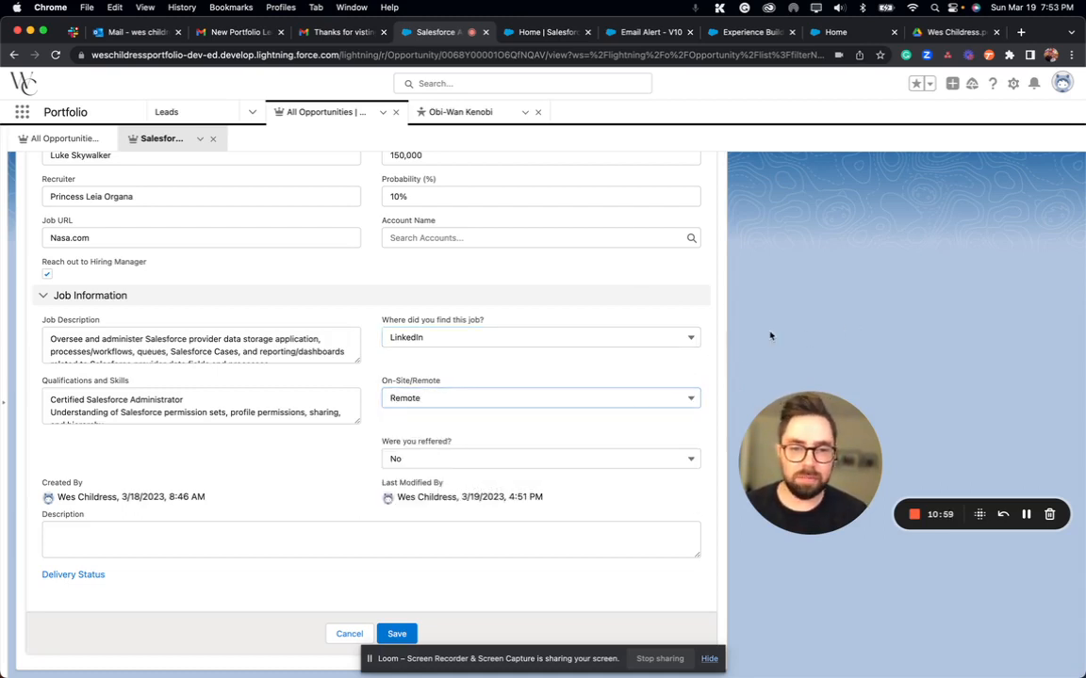
pyautogui.click(634, 460)
pyautogui.click(784, 364)
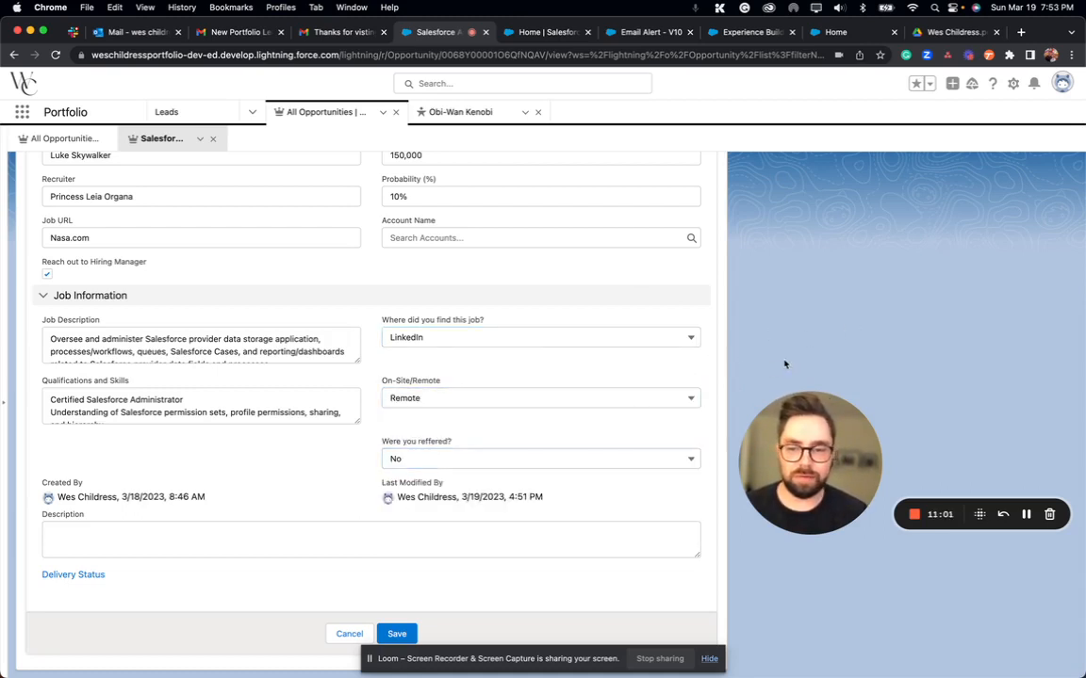
pyautogui.scroll(10, 462, 539)
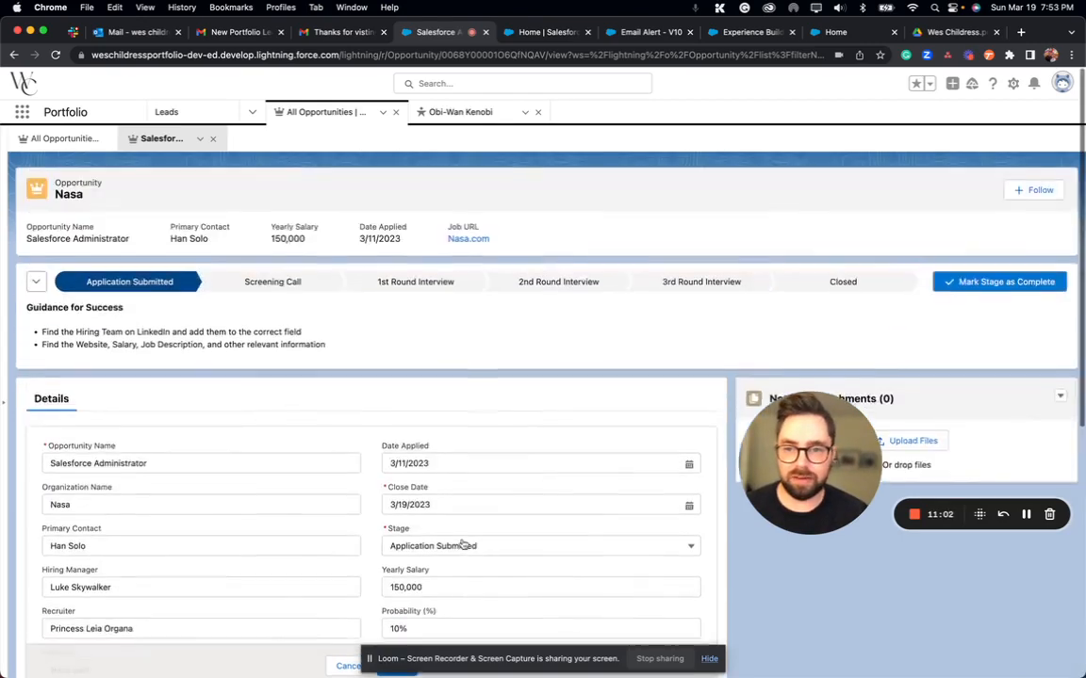
pyautogui.scroll(-1, 427, 560)
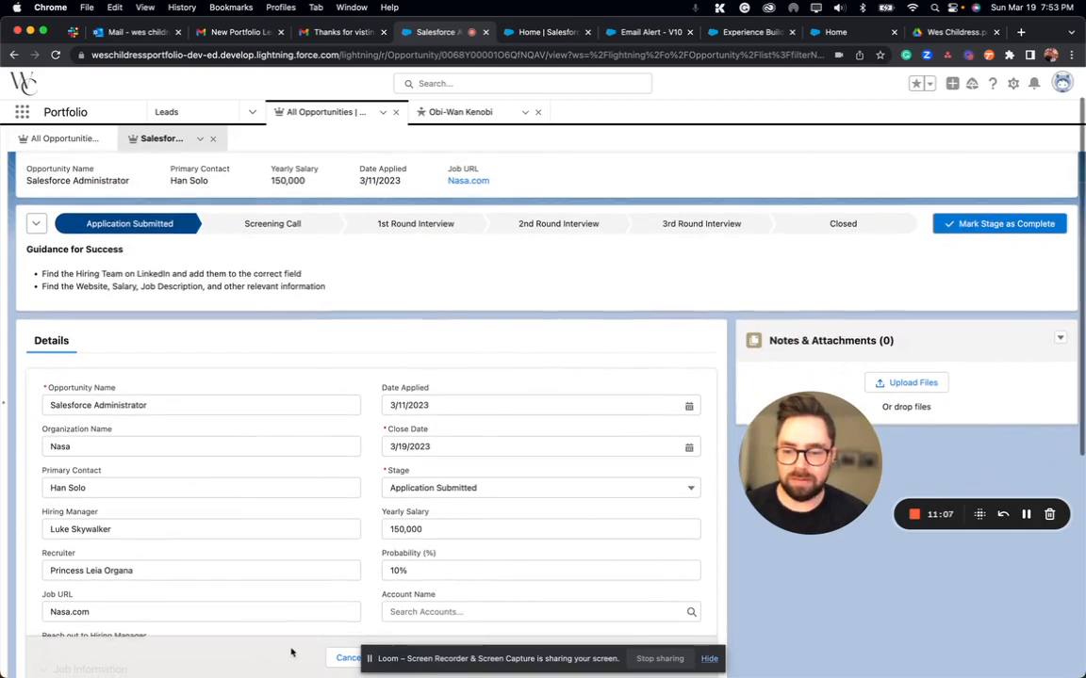
pyautogui.click(346, 658)
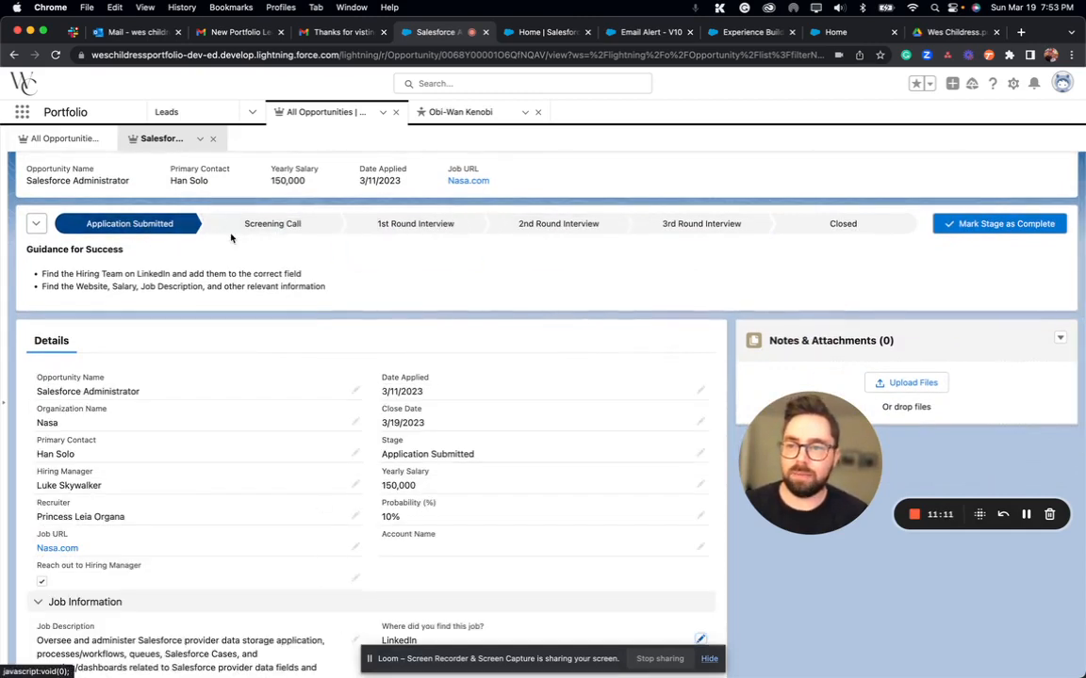
# Mark the Application Submitted stage as complete and read the guidance for Screening Call.
pyautogui.click(1031, 227)
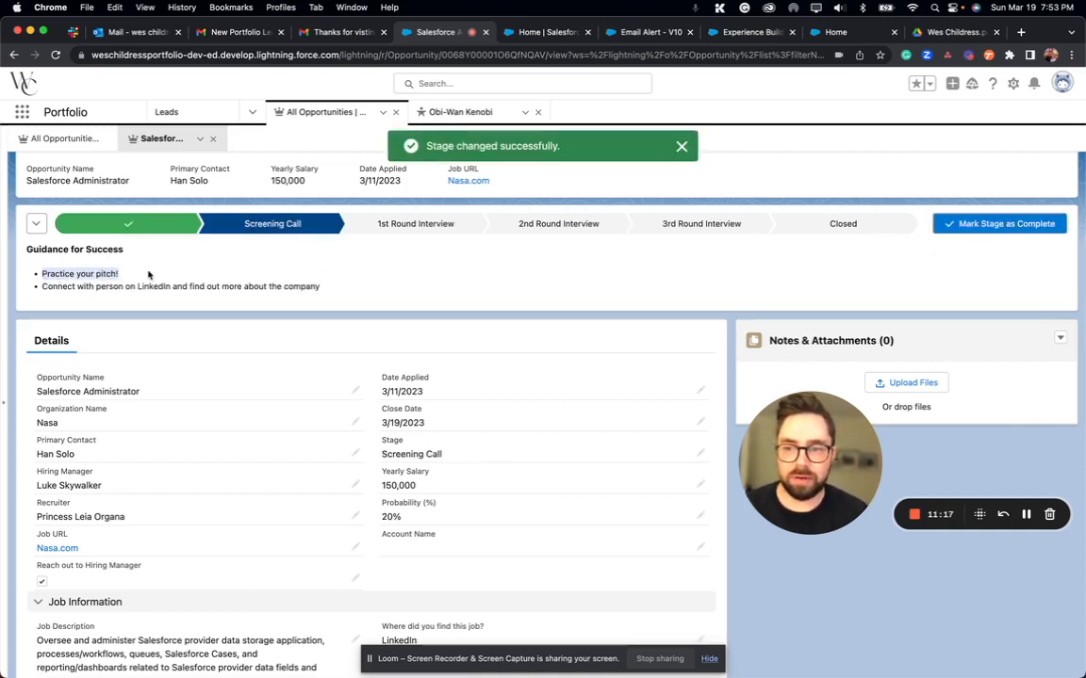
pyautogui.click(85, 274)
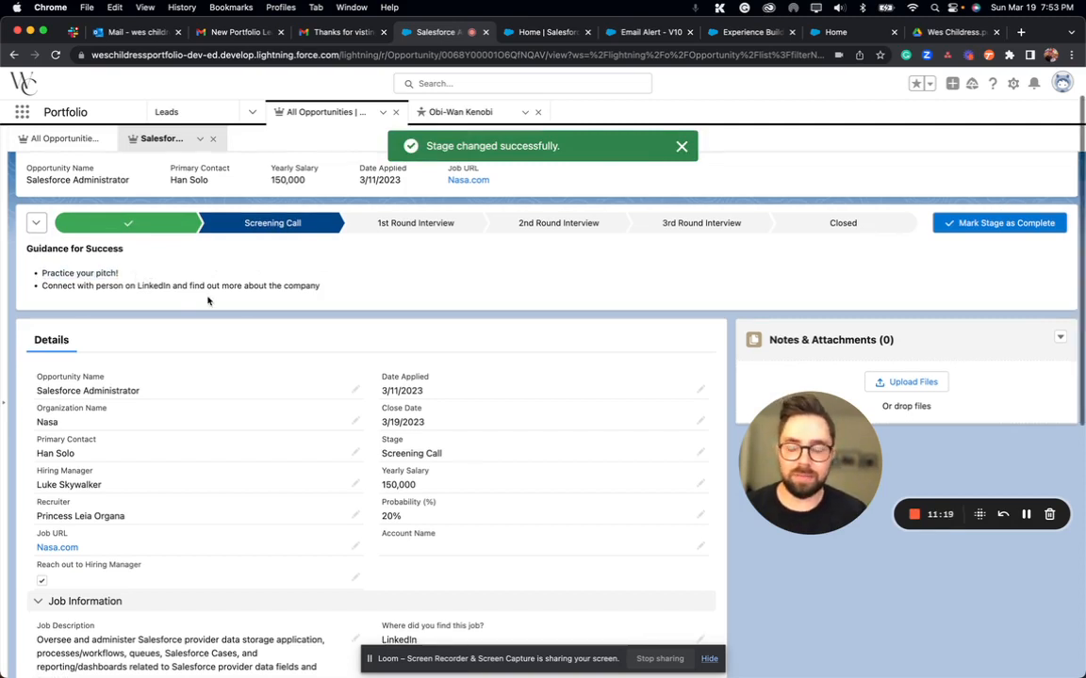
pyautogui.scroll(1, 301, 285)
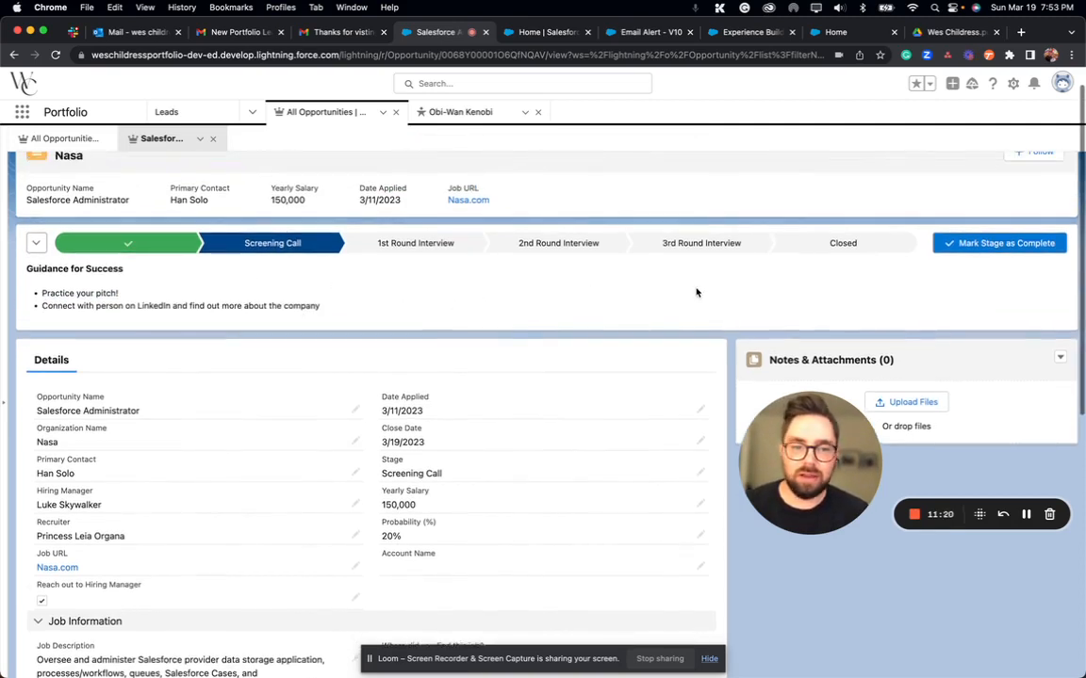
# Advance the opportunity from Screening Call through the first two interview rounds to 3rd Round Interview.
pyautogui.click(983, 244)
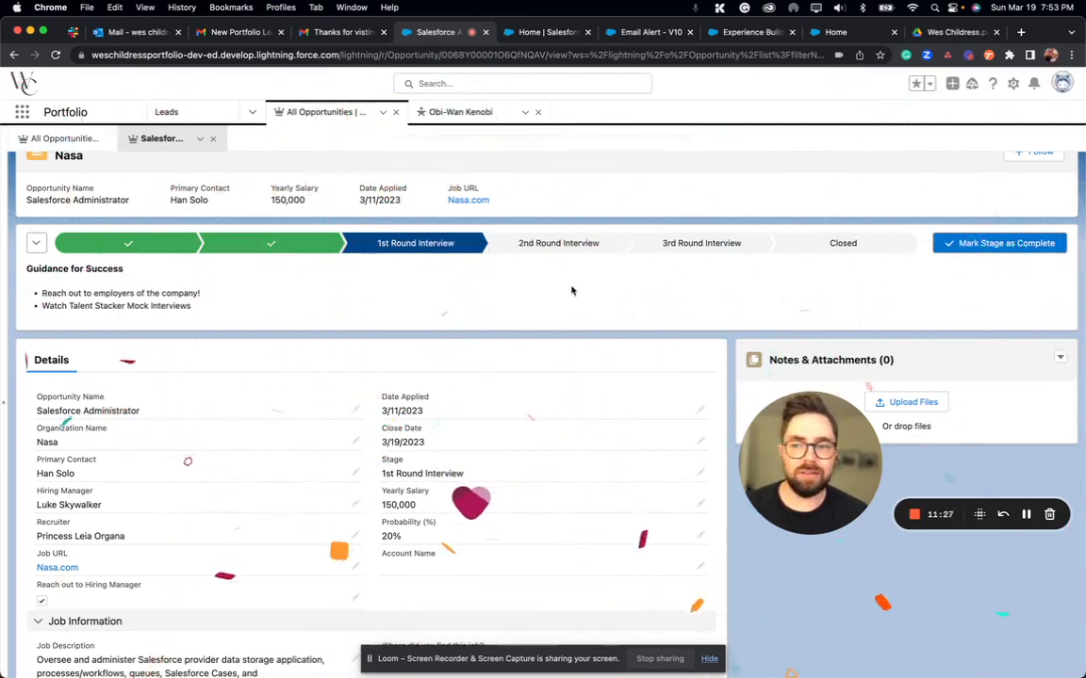
pyautogui.click(1004, 244)
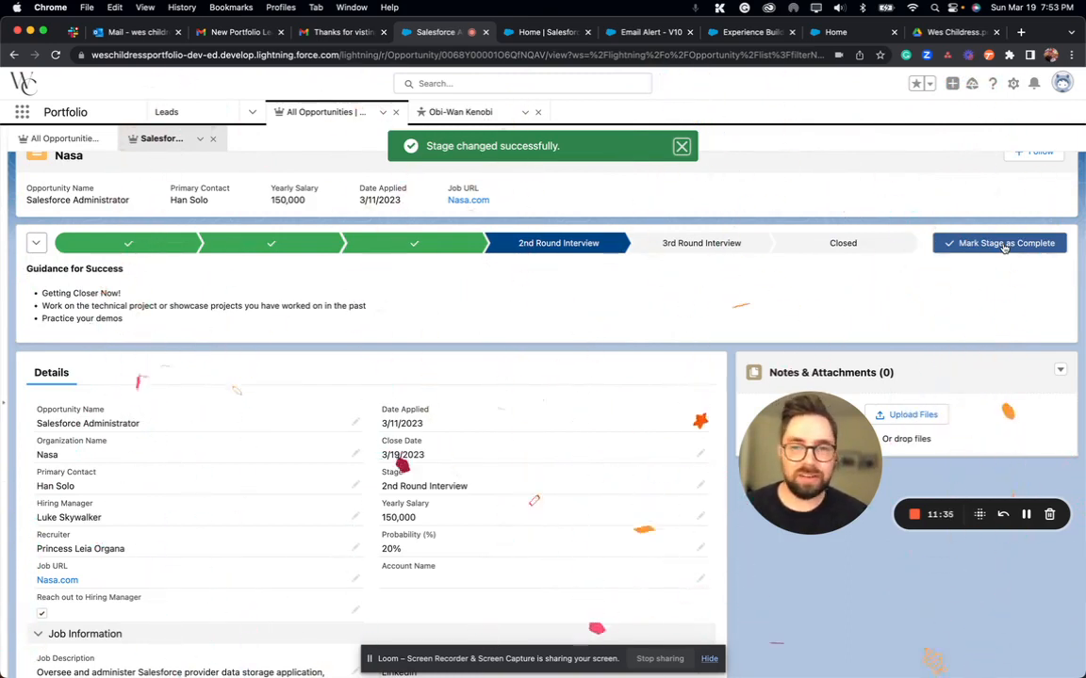
pyautogui.click(1004, 244)
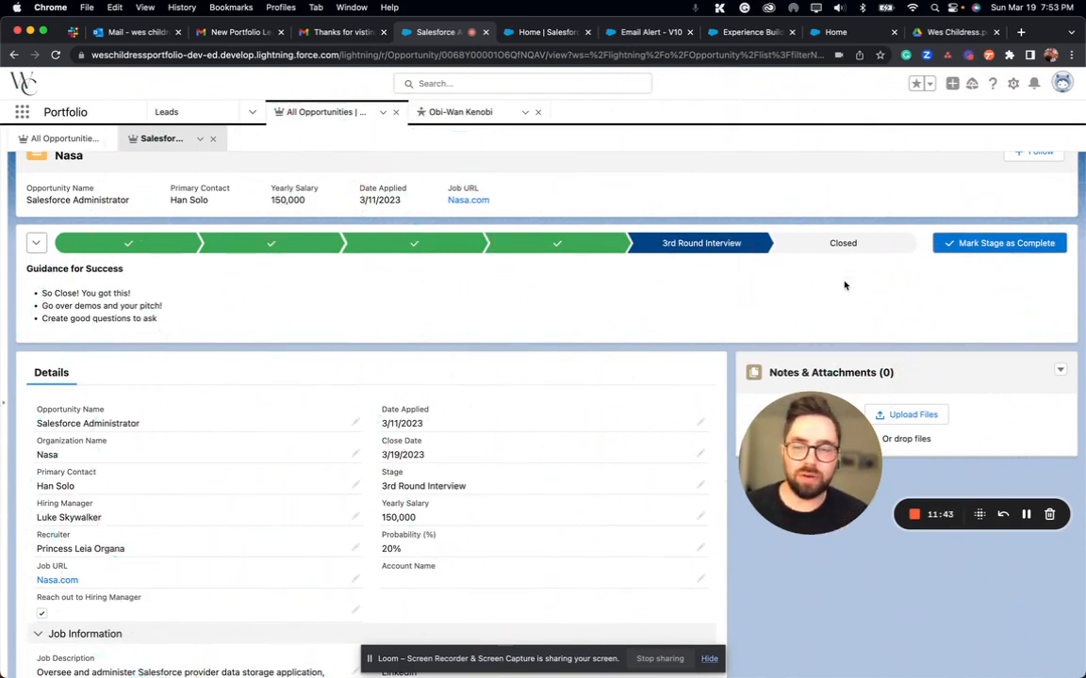
# Complete the 3rd Round Interview stage, close the opportunity as Accepted and look over the record.
pyautogui.click(962, 245)
pyautogui.click(655, 372)
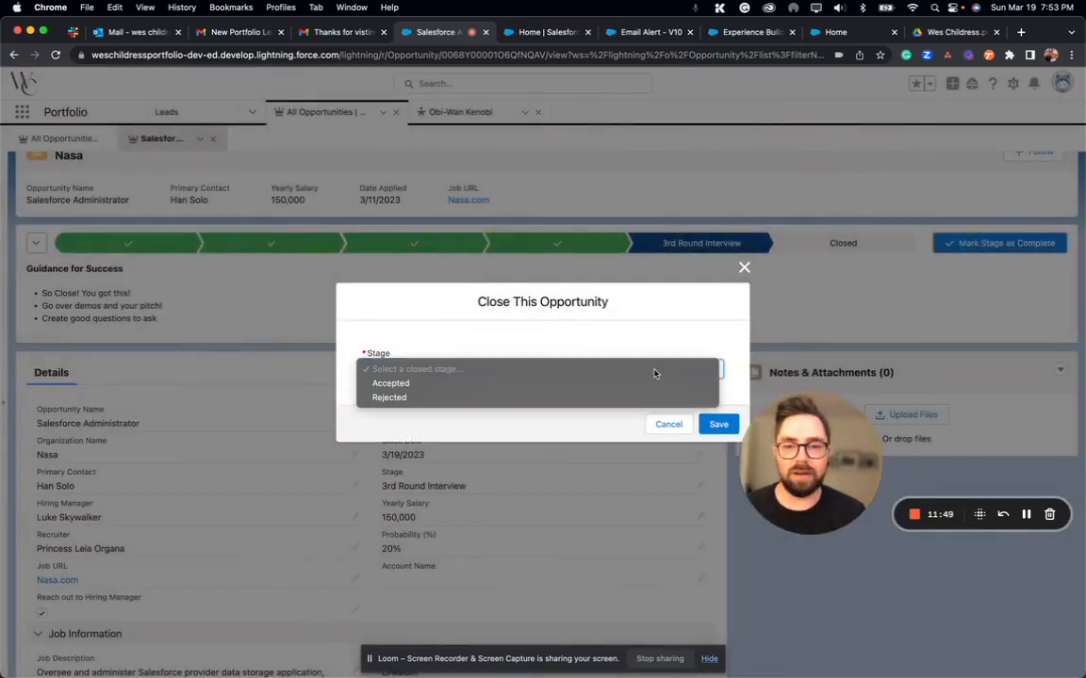
pyautogui.click(603, 384)
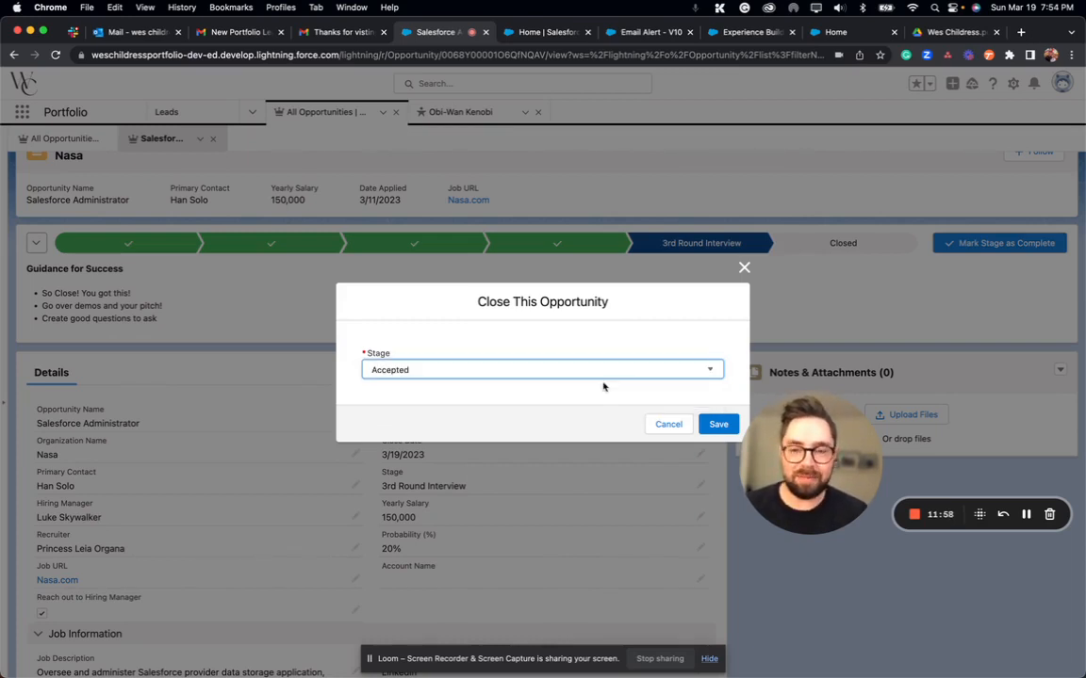
pyautogui.click(716, 425)
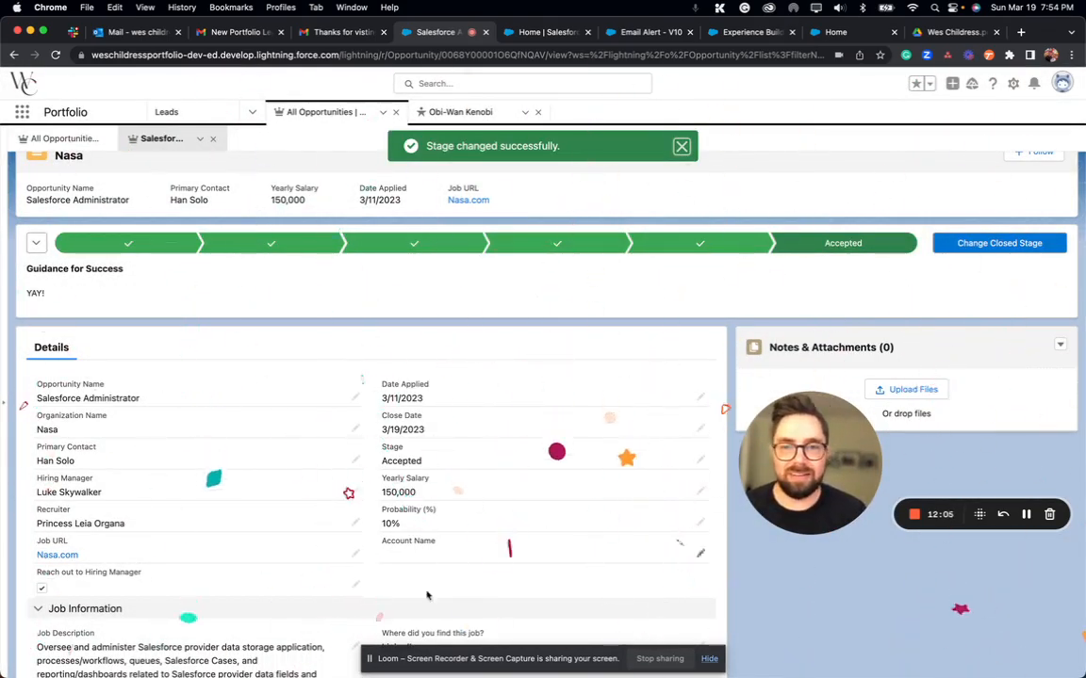
pyautogui.scroll(-2, 549, 559)
pyautogui.scroll(3, 551, 556)
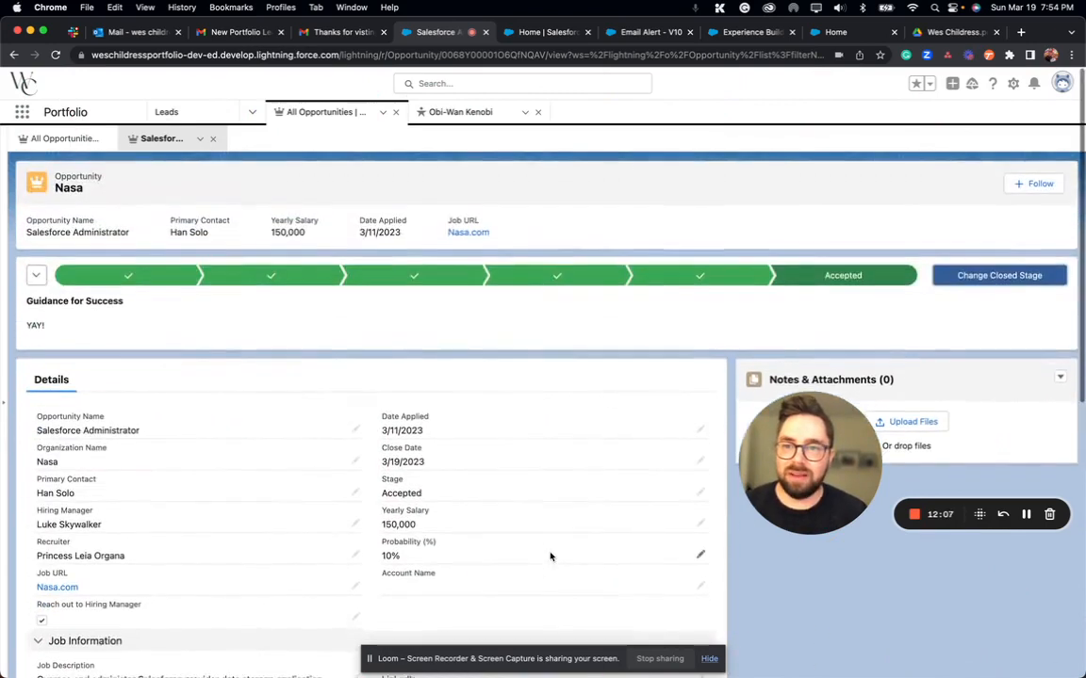
pyautogui.scroll(-3, 551, 557)
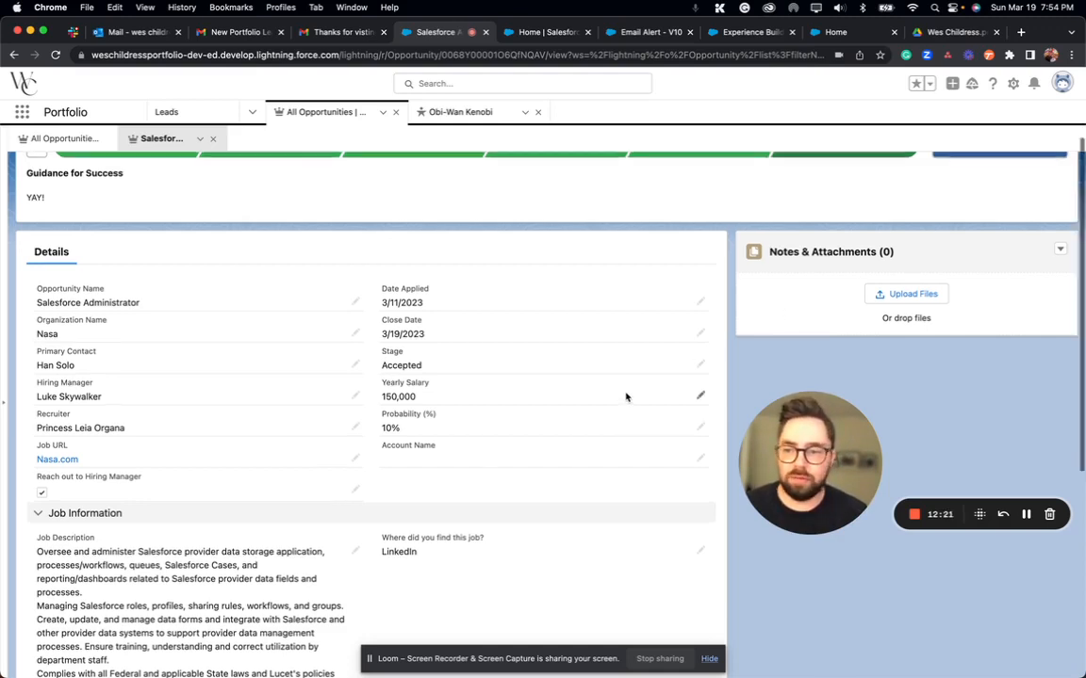
pyautogui.scroll(3, 625, 394)
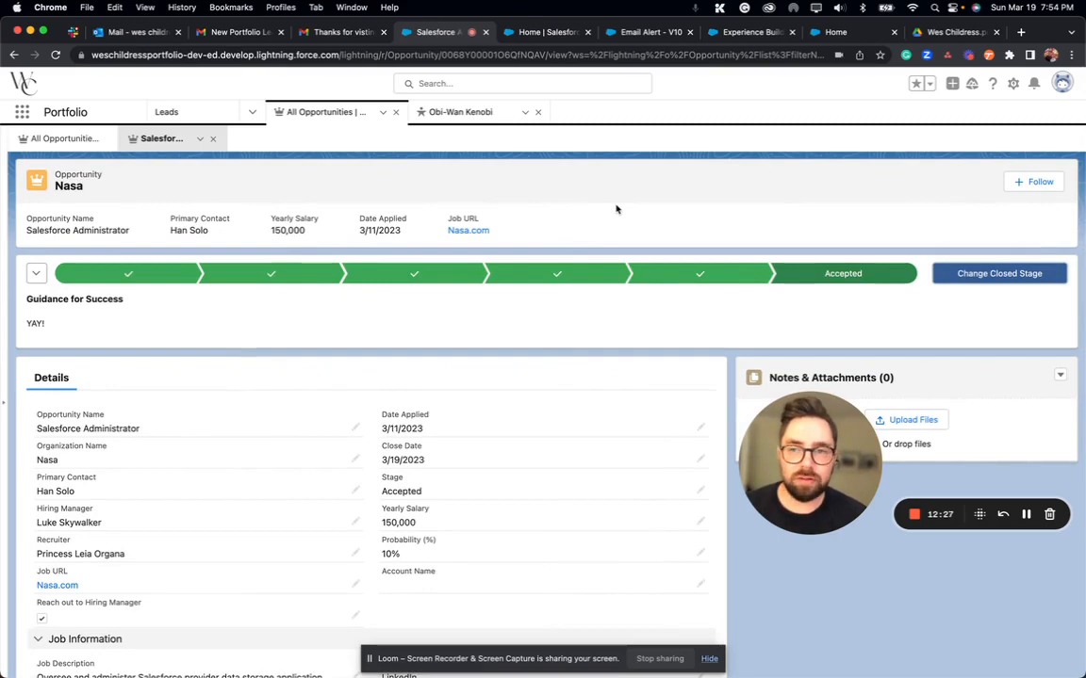
# Switch to Experience Builder and view the Home page's hero banner and About Me section.
pyautogui.click(731, 39)
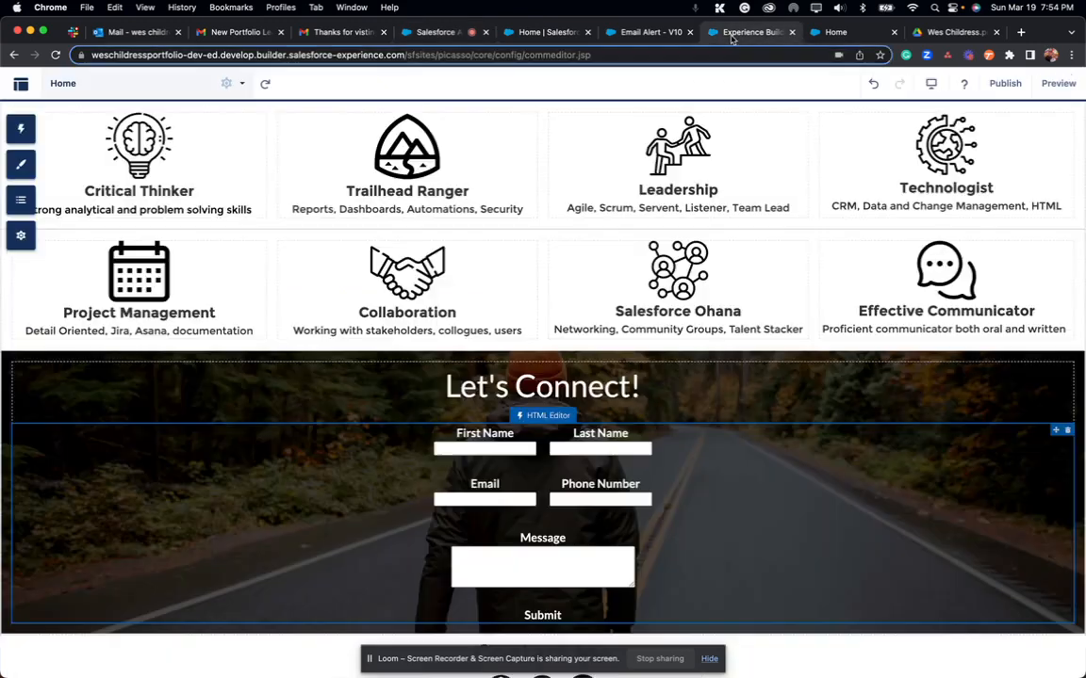
pyautogui.scroll(15, 635, 286)
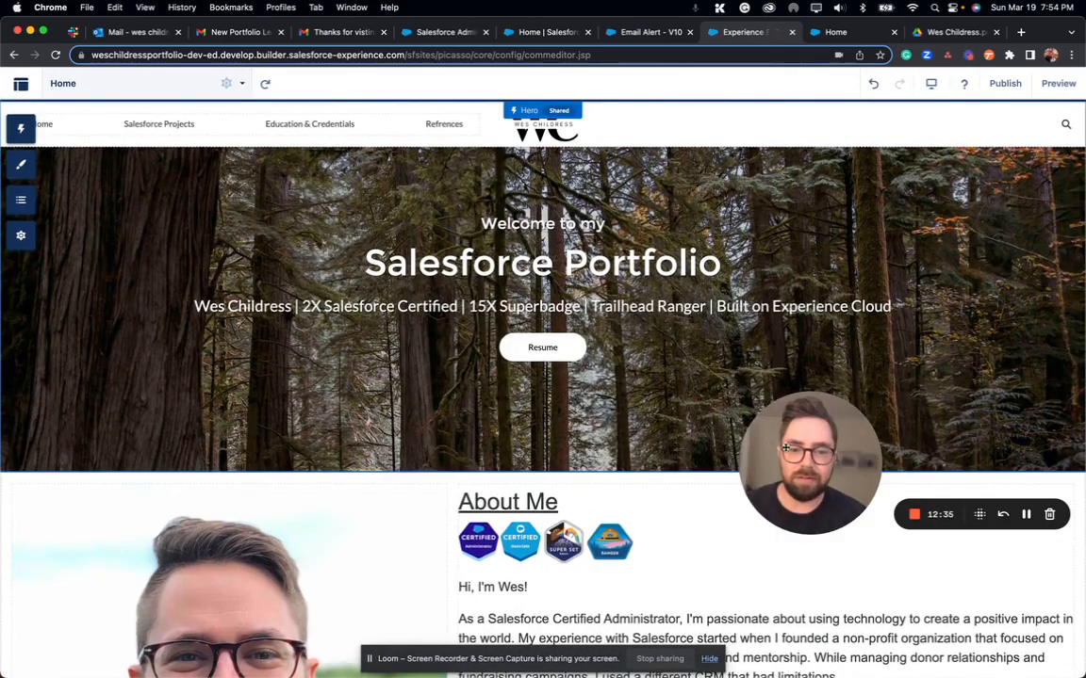
pyautogui.moveTo(816, 459); pyautogui.dragTo(669, 459)
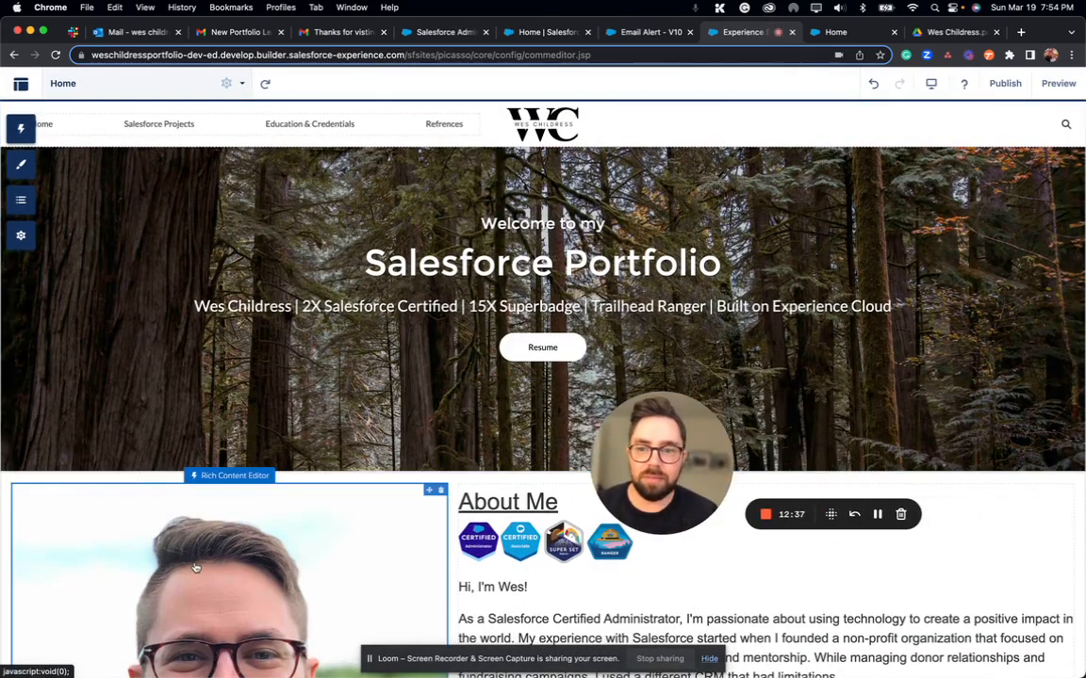
pyautogui.click(193, 567)
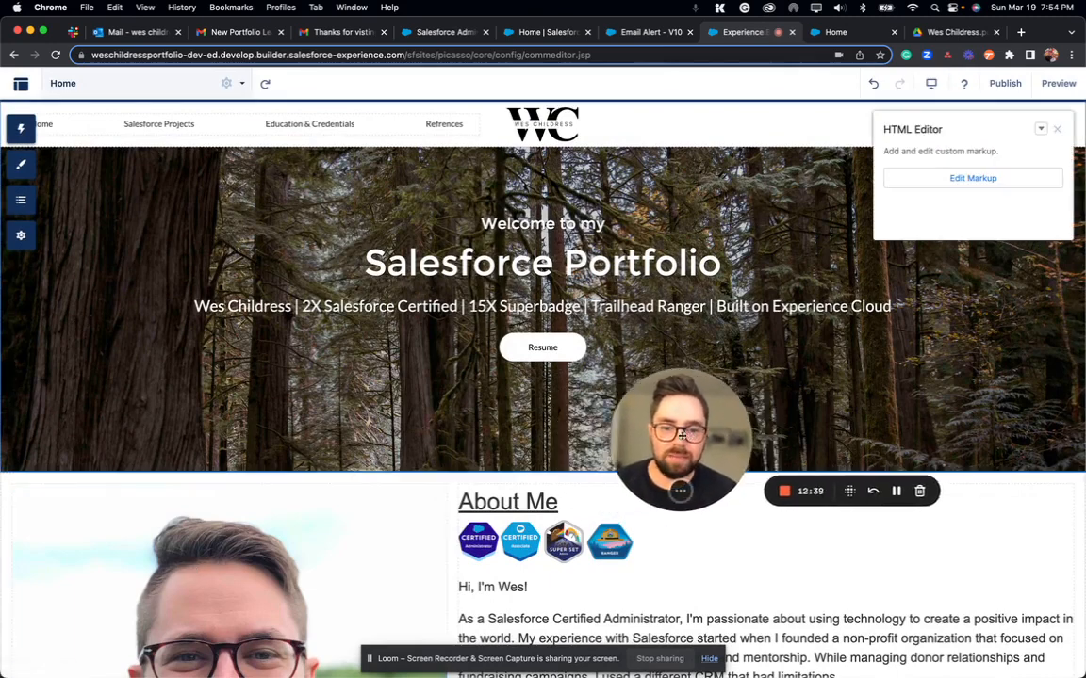
pyautogui.moveTo(467, 483); pyautogui.dragTo(55, 590)
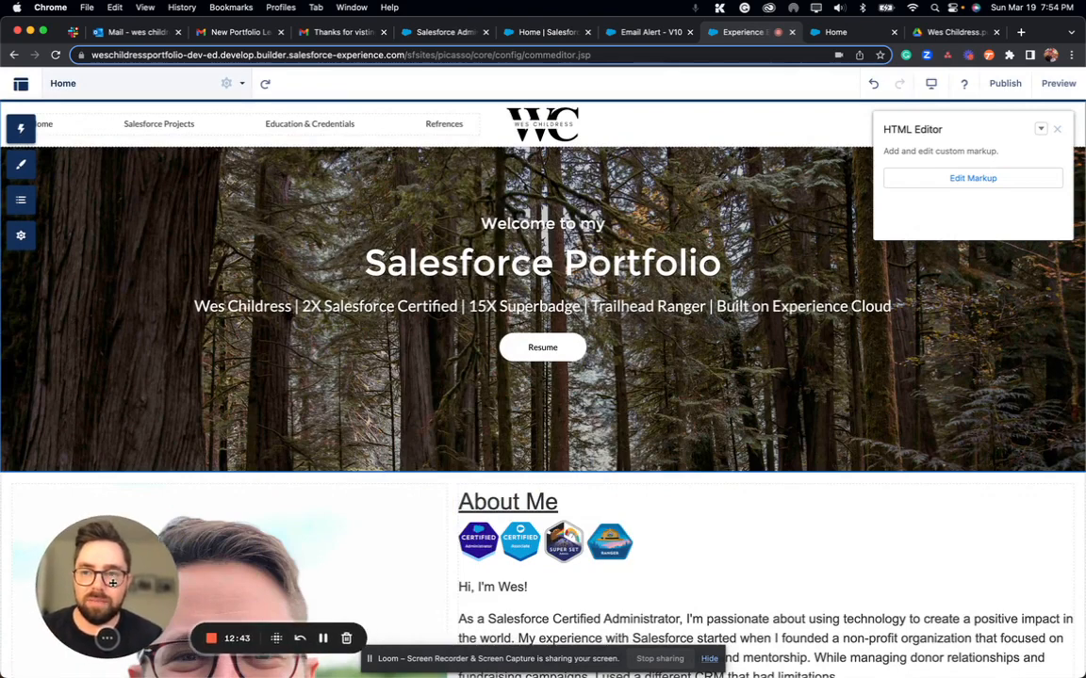